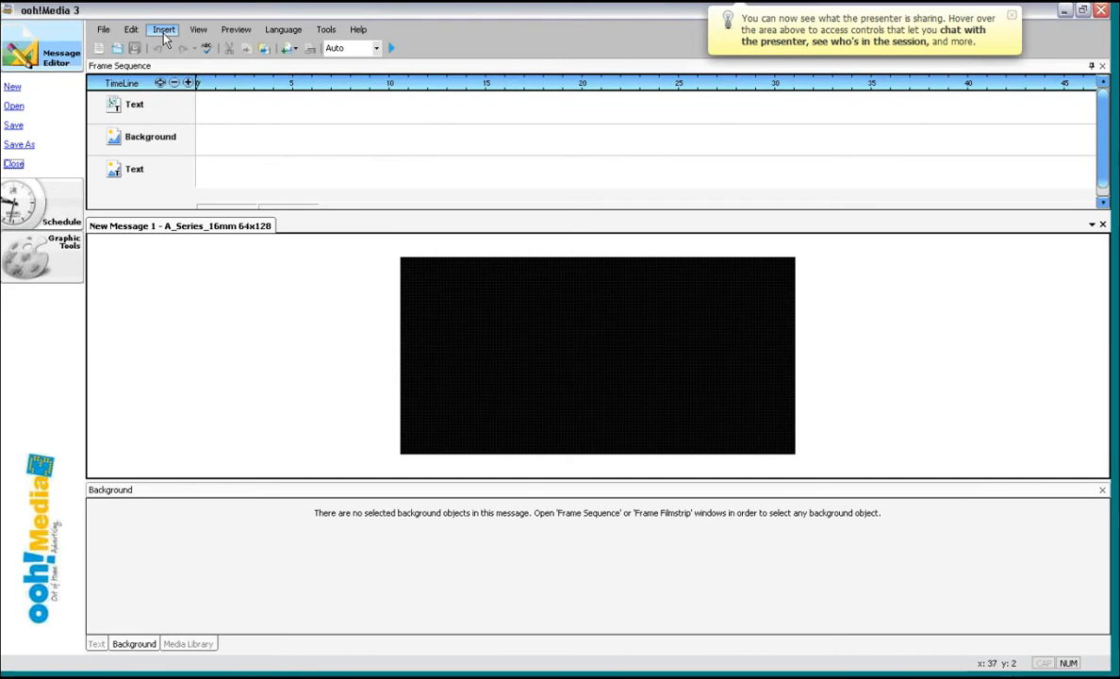
# Step: Insert a new text object into the blank message
pyautogui.click(164, 33)
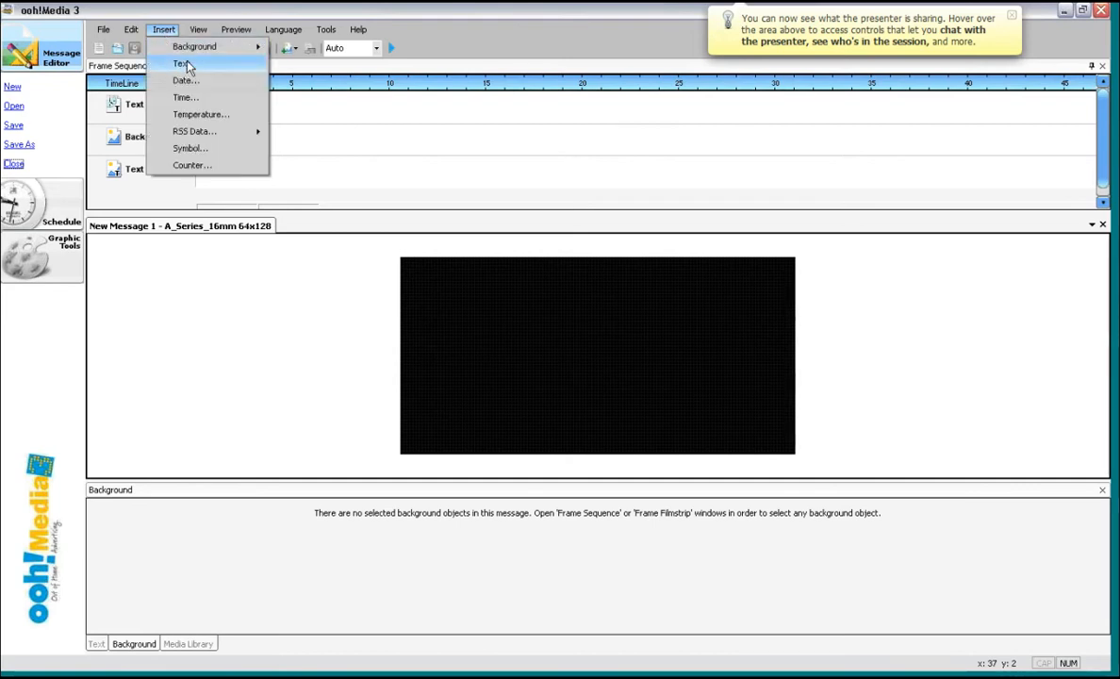
pyautogui.click(184, 64)
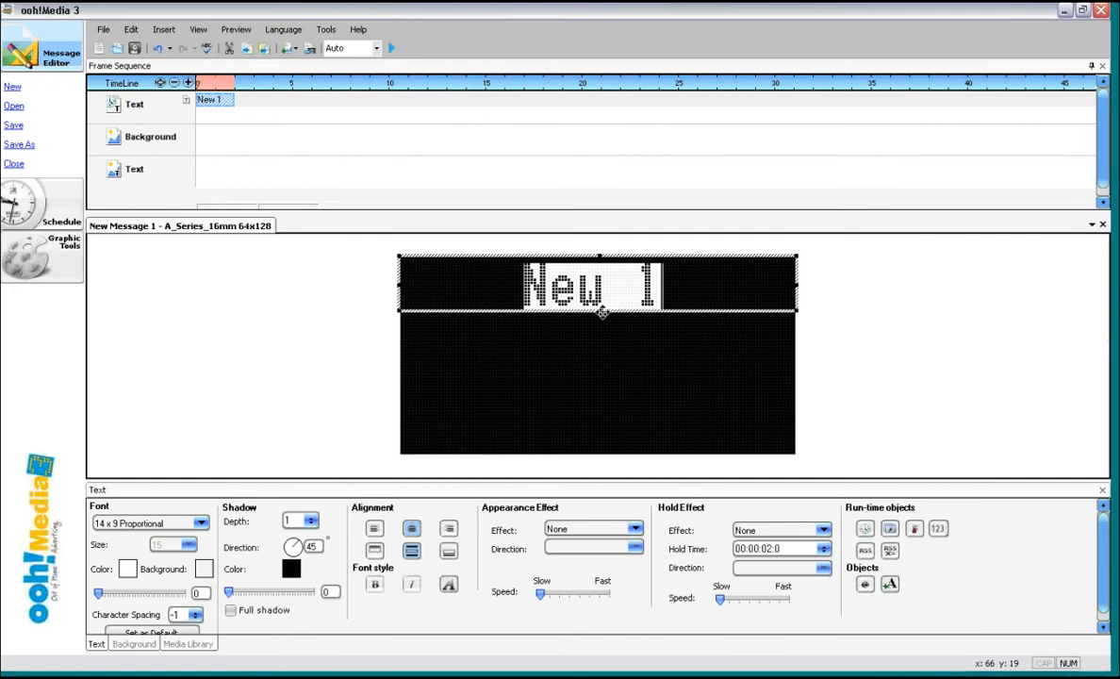
# Step: Try shrinking the text frame to one row of text, narrowing it to under half the display width and moving it toward the centre
pyautogui.moveTo(600, 313)
pyautogui.mouseDown()
pyautogui.moveTo(601, 395)
pyautogui.moveTo(600, 305)
pyautogui.mouseUp()
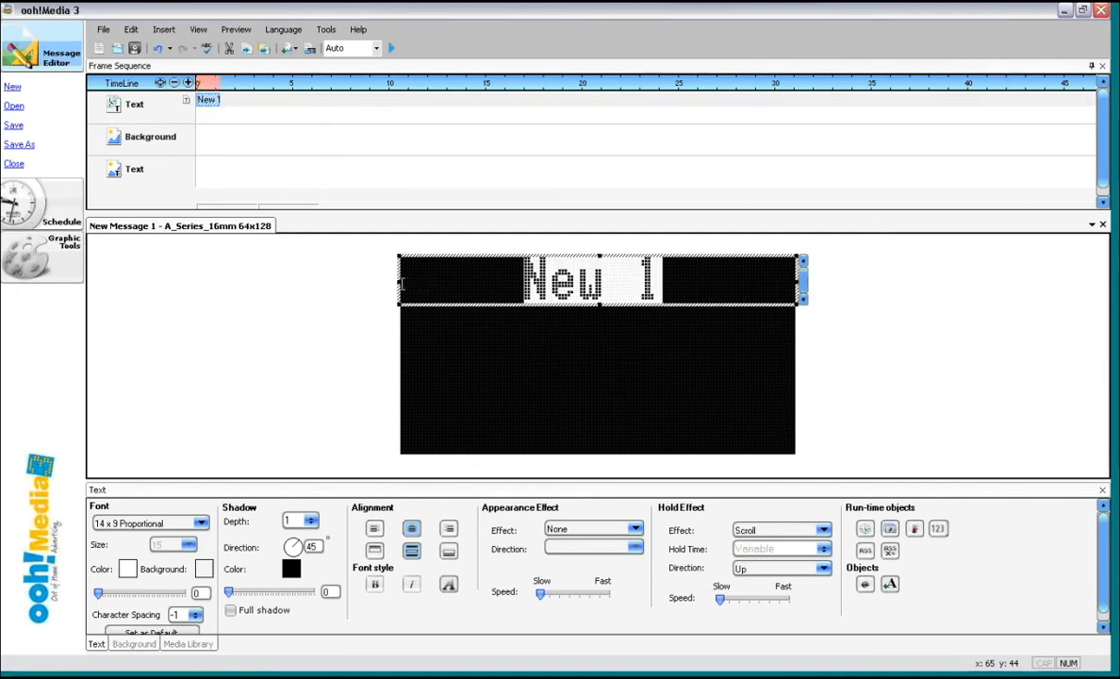
pyautogui.moveTo(400, 283); pyautogui.dragTo(622, 283)
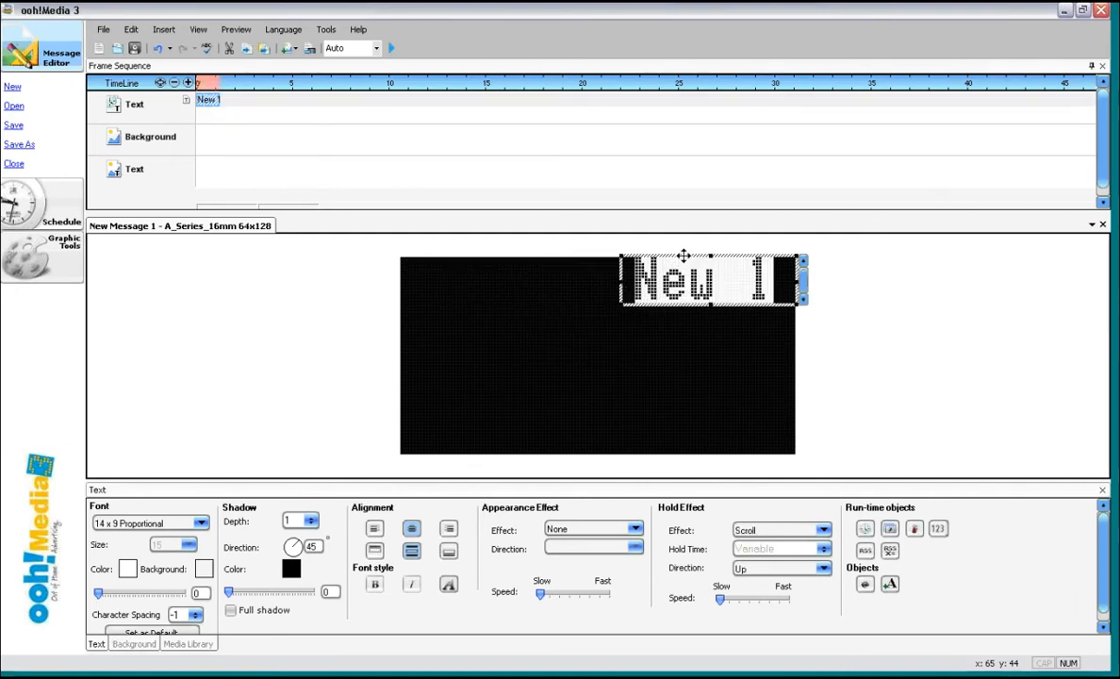
pyautogui.press('Delete')
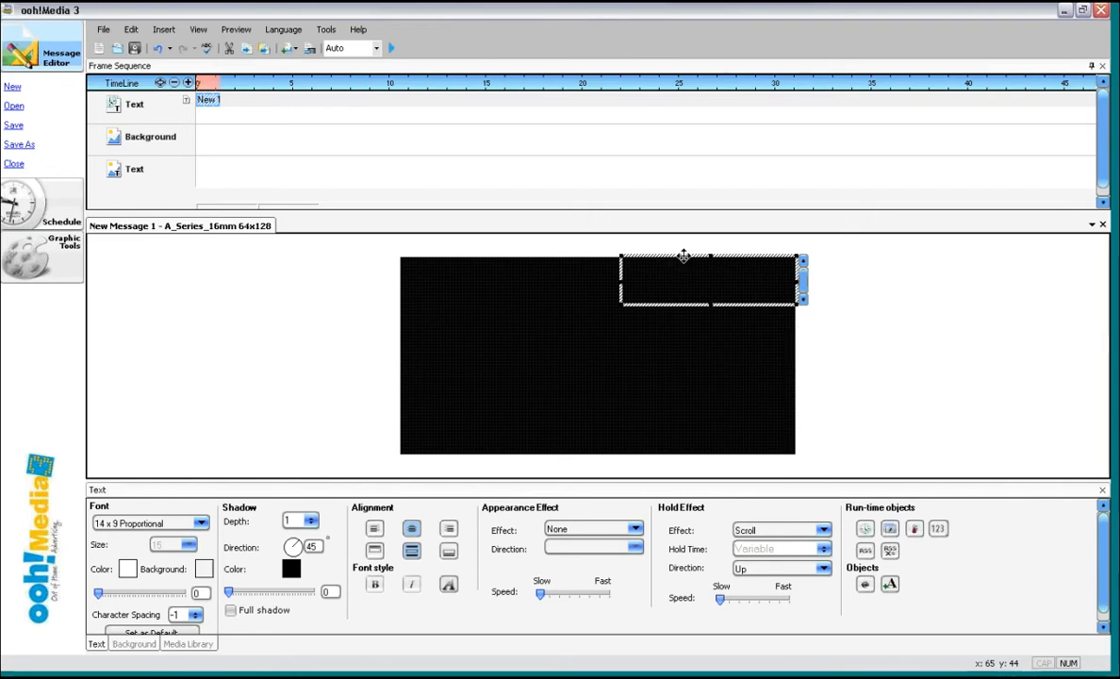
pyautogui.moveTo(683, 256); pyautogui.dragTo(562, 314)
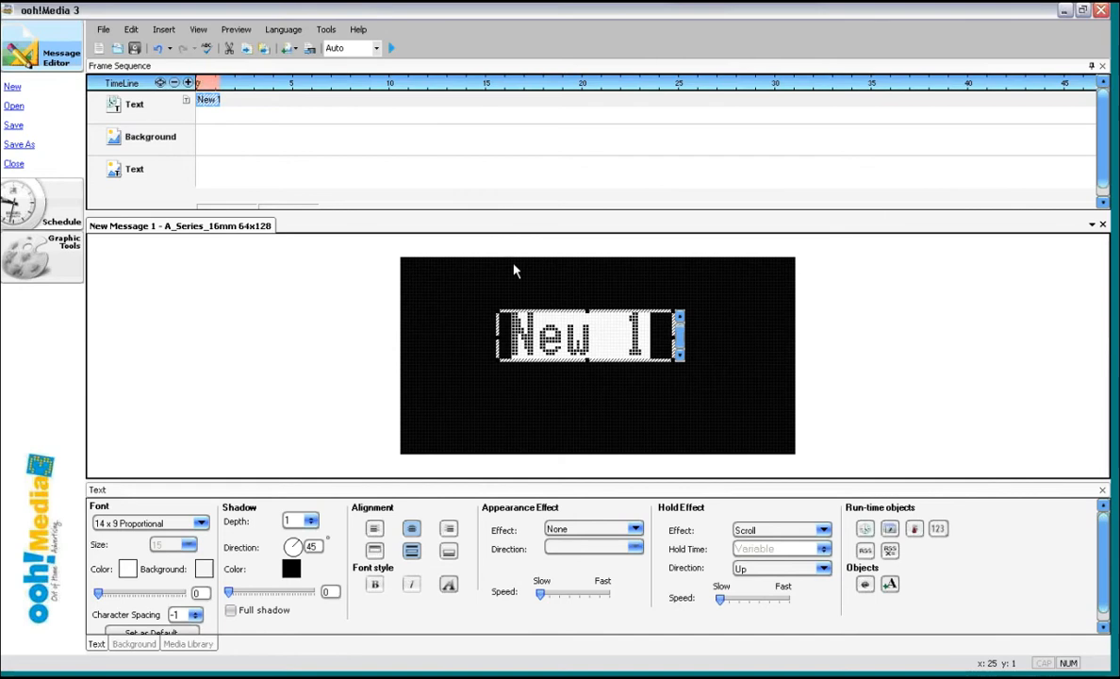
pyautogui.click(523, 312)
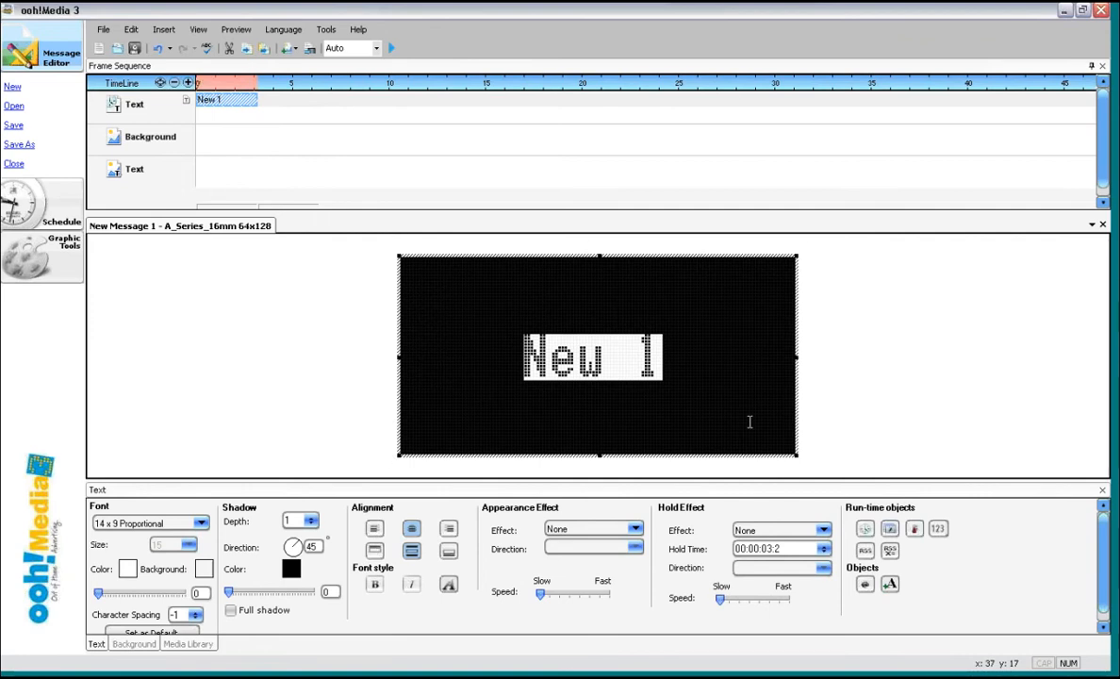
# Step: Reduce the full-size text frame to the upper third of the display and replace its text with "Test Message number 2"
pyautogui.moveTo(600, 454); pyautogui.dragTo(597, 318)
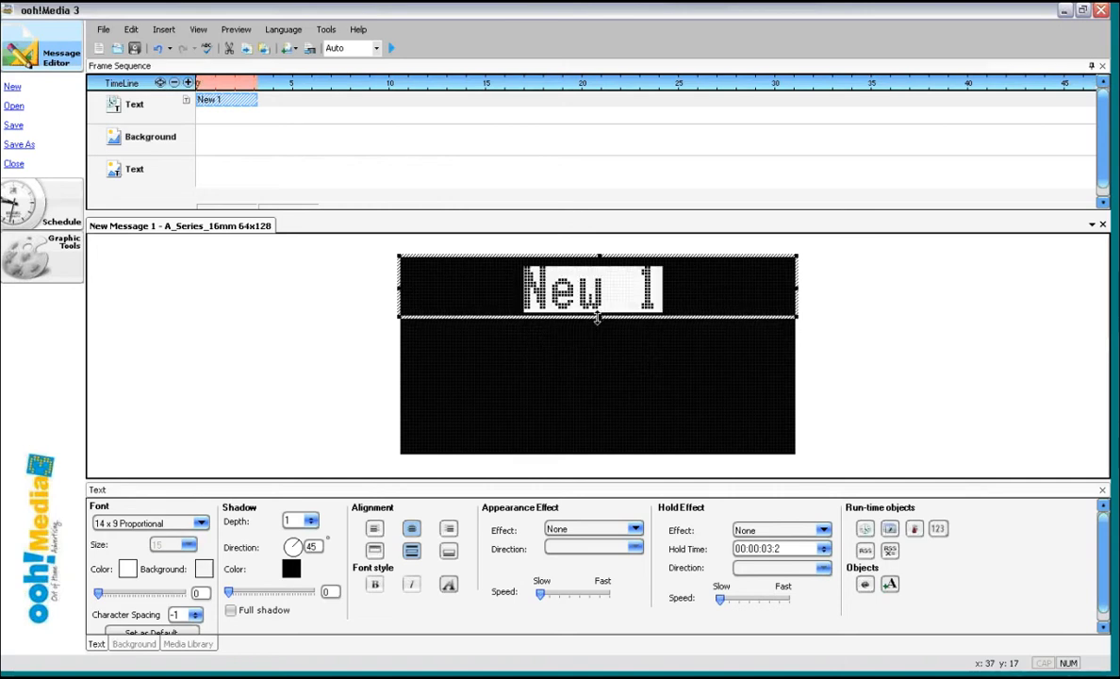
pyautogui.click(688, 289)
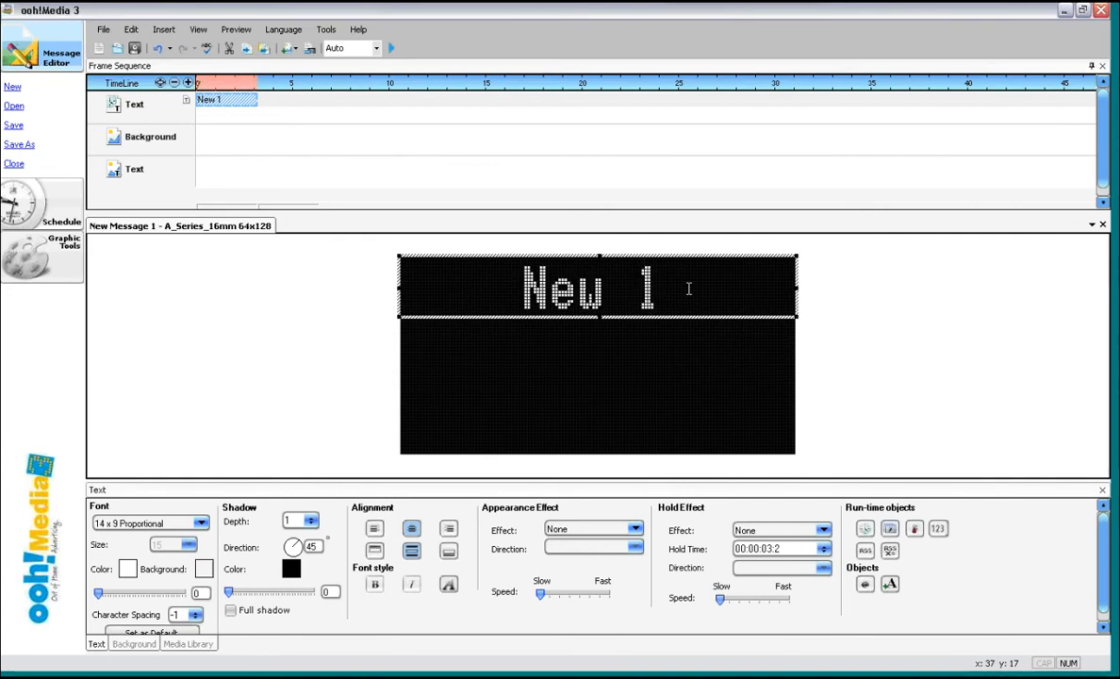
pyautogui.press('BackSpace')
pyautogui.press('BackSpace')
pyautogui.press('BackSpace')
pyautogui.press('BackSpace')
pyautogui.press('BackSpace')
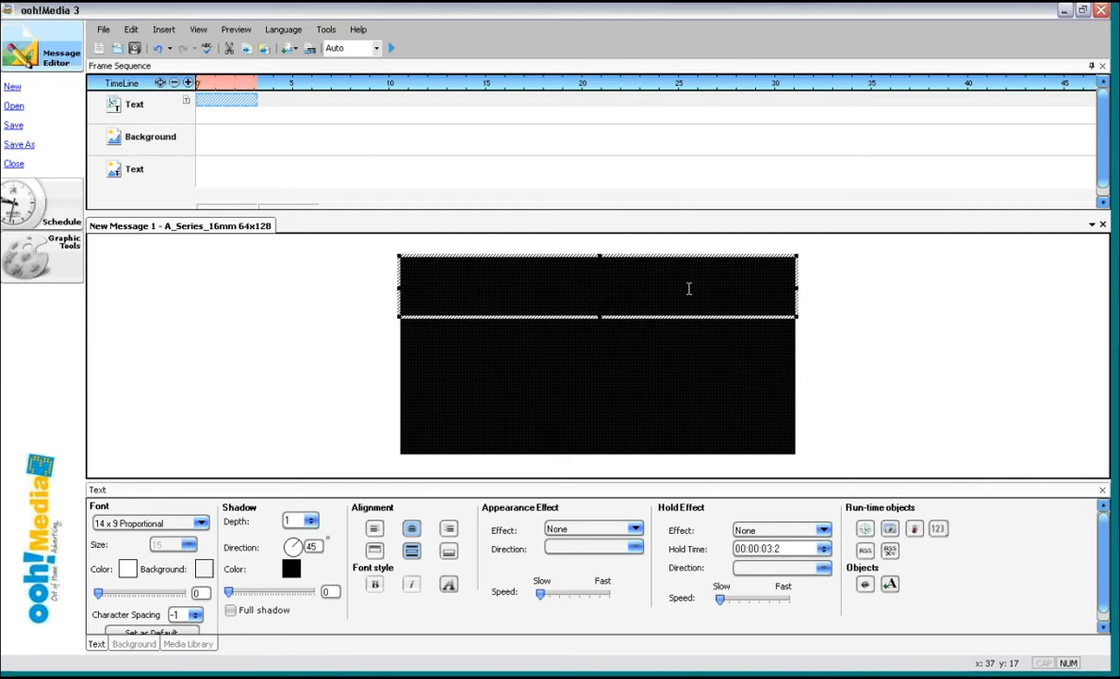
pyautogui.write('Tes')
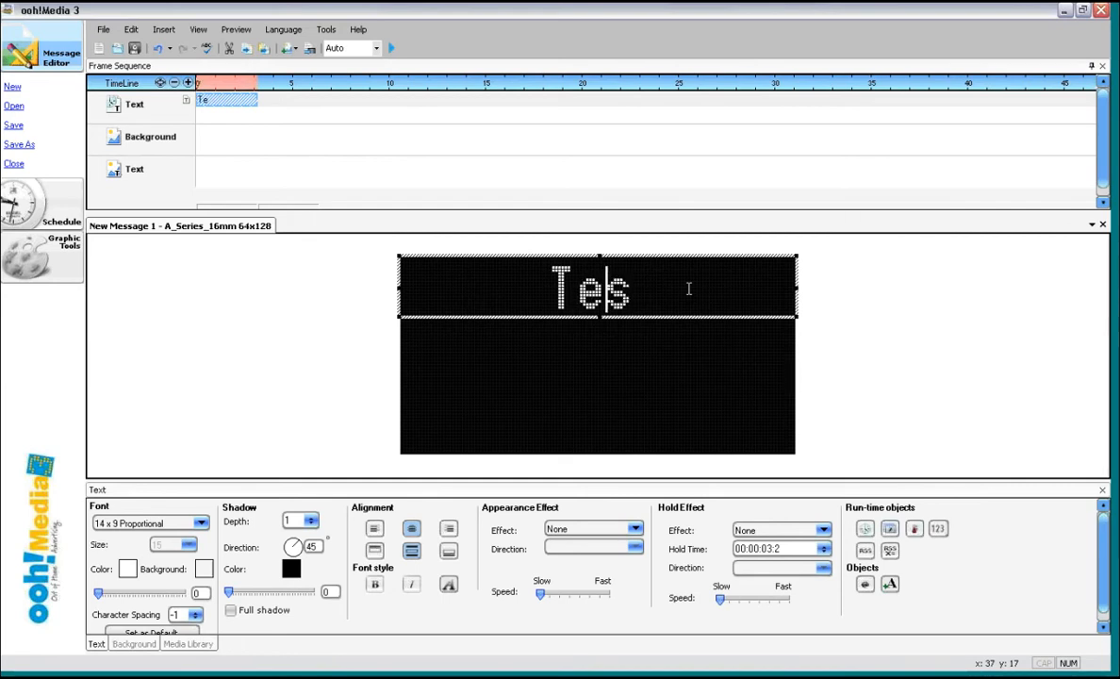
pyautogui.write('t Me')
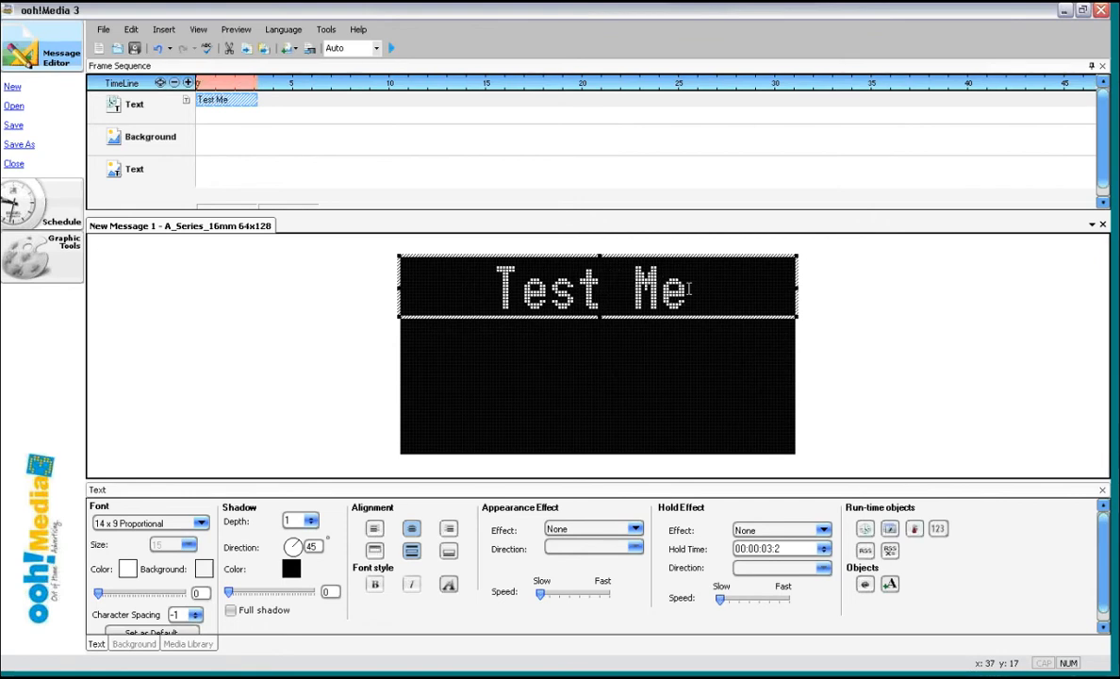
pyautogui.write('ssage')
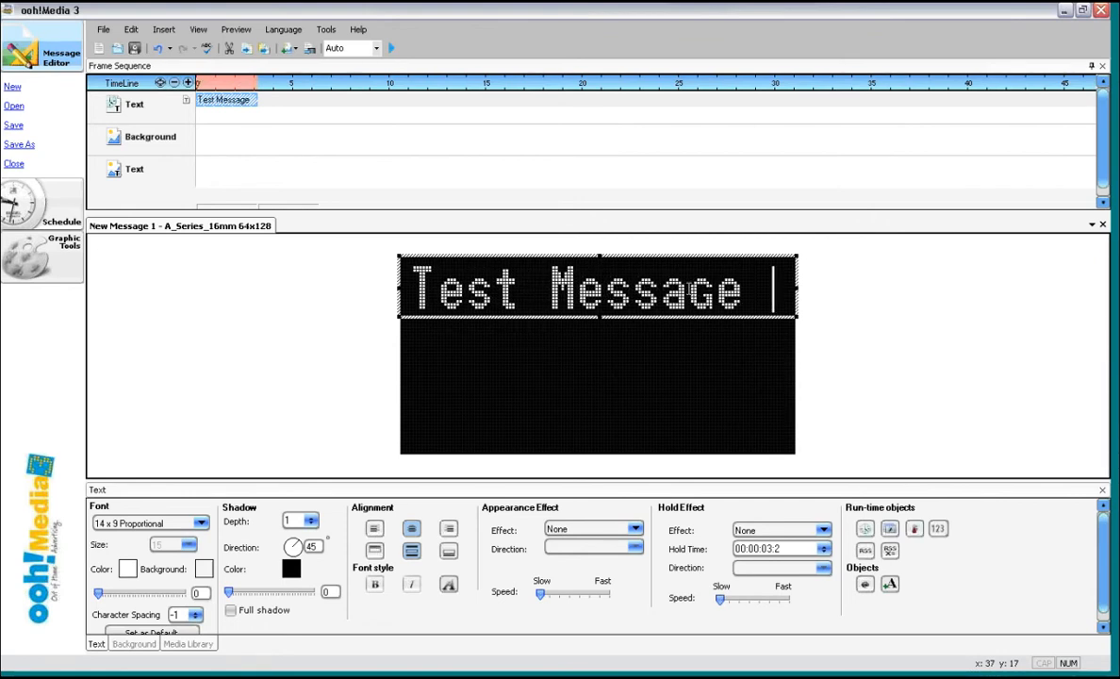
pyautogui.write(' number 2')
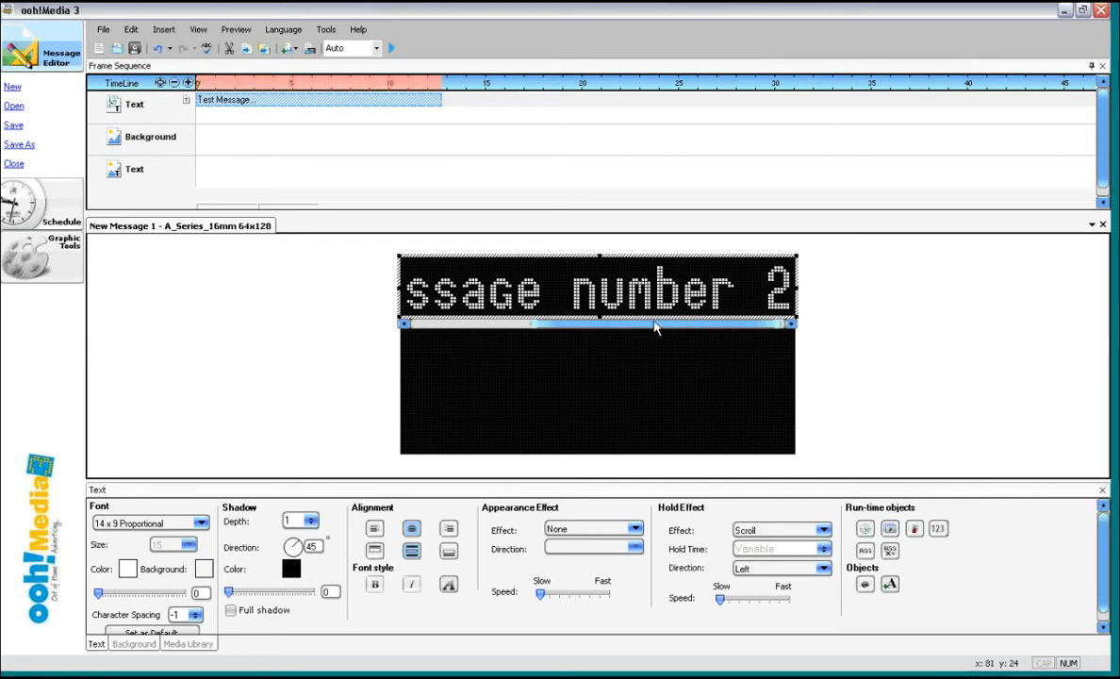
# Step: Return the overflowing text to its beginning and preview the scrolling message, pausing and resuming playback
pyautogui.moveTo(656, 327); pyautogui.dragTo(490, 333)
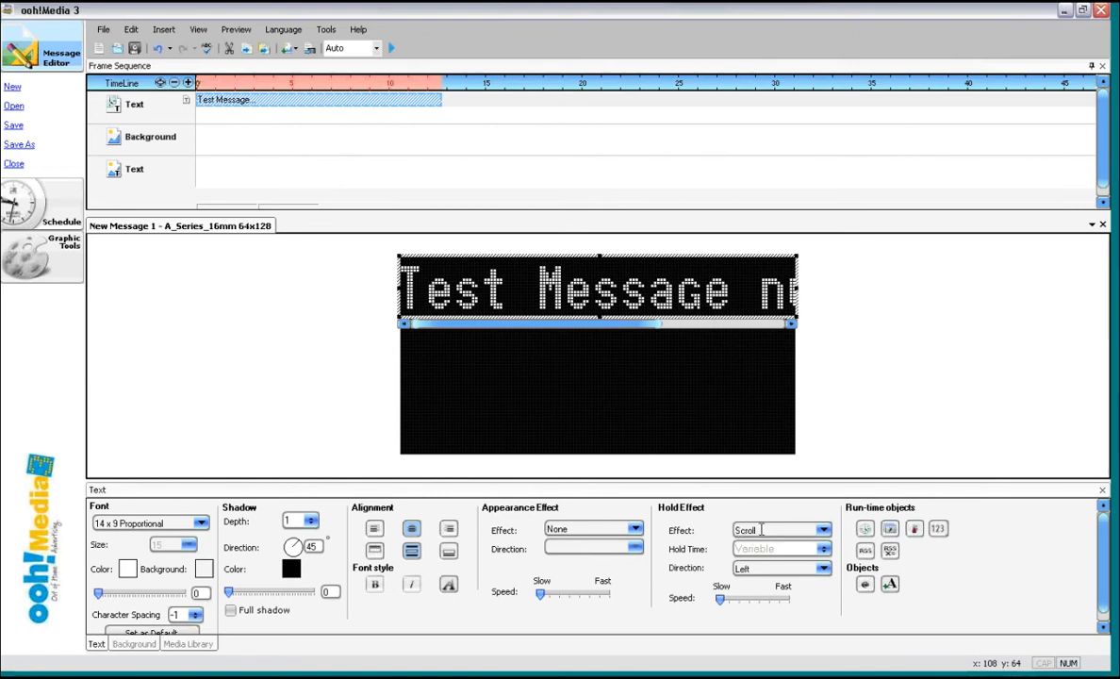
pyautogui.click(395, 50)
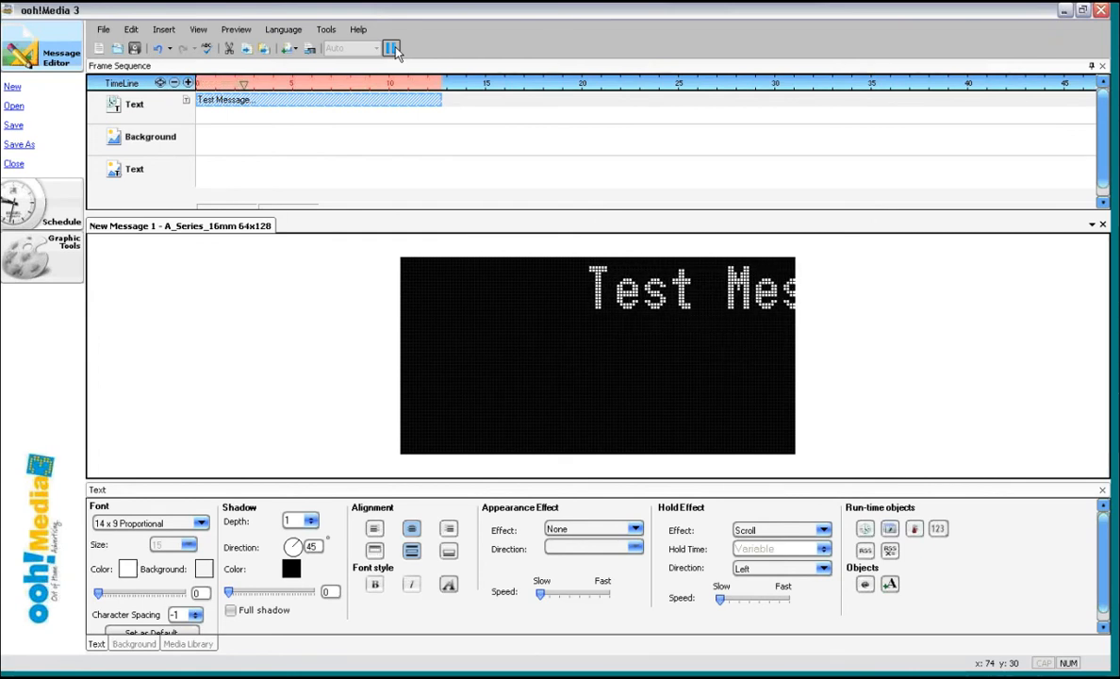
pyautogui.click(392, 49)
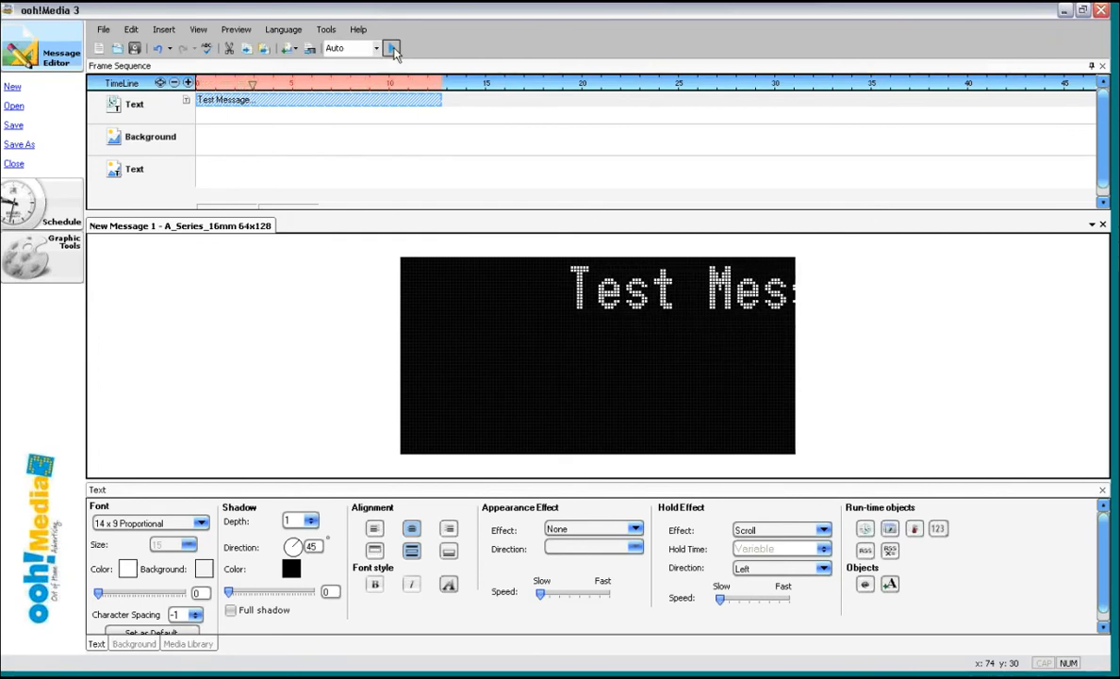
pyautogui.click(392, 49)
pyautogui.click(392, 49)
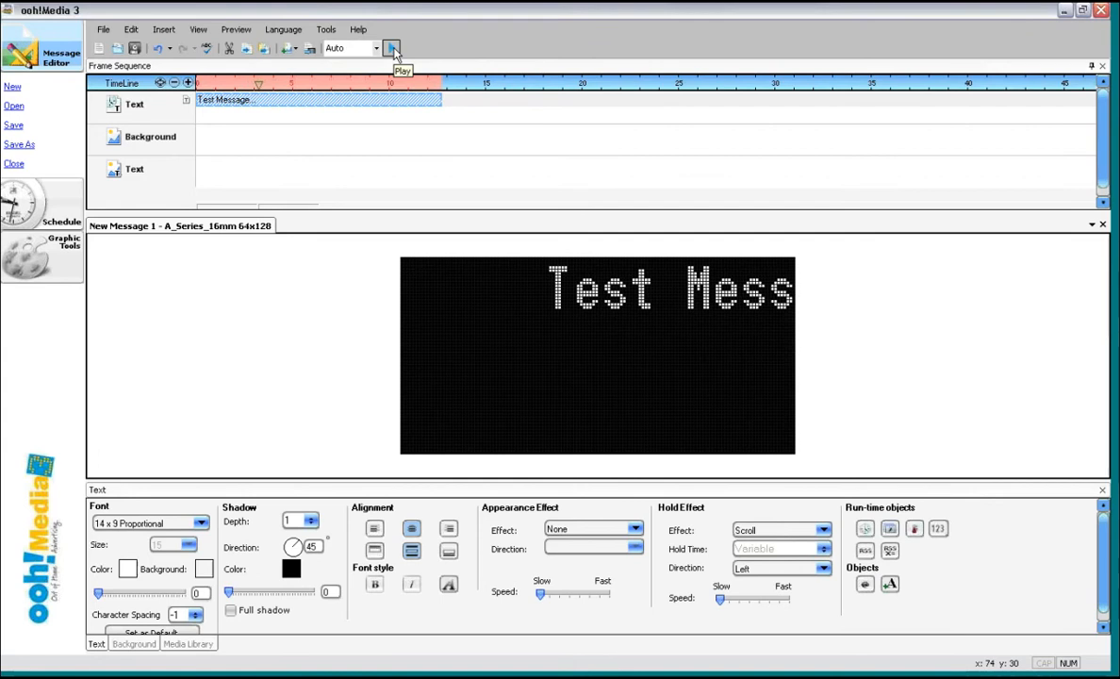
pyautogui.click(393, 49)
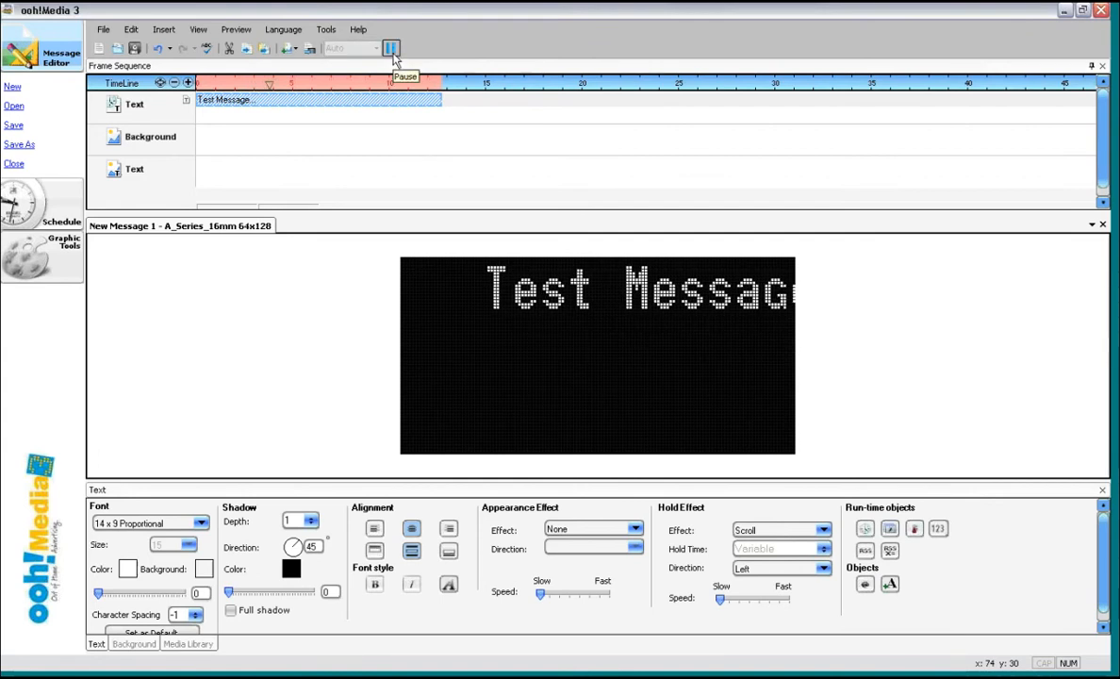
pyautogui.click(393, 51)
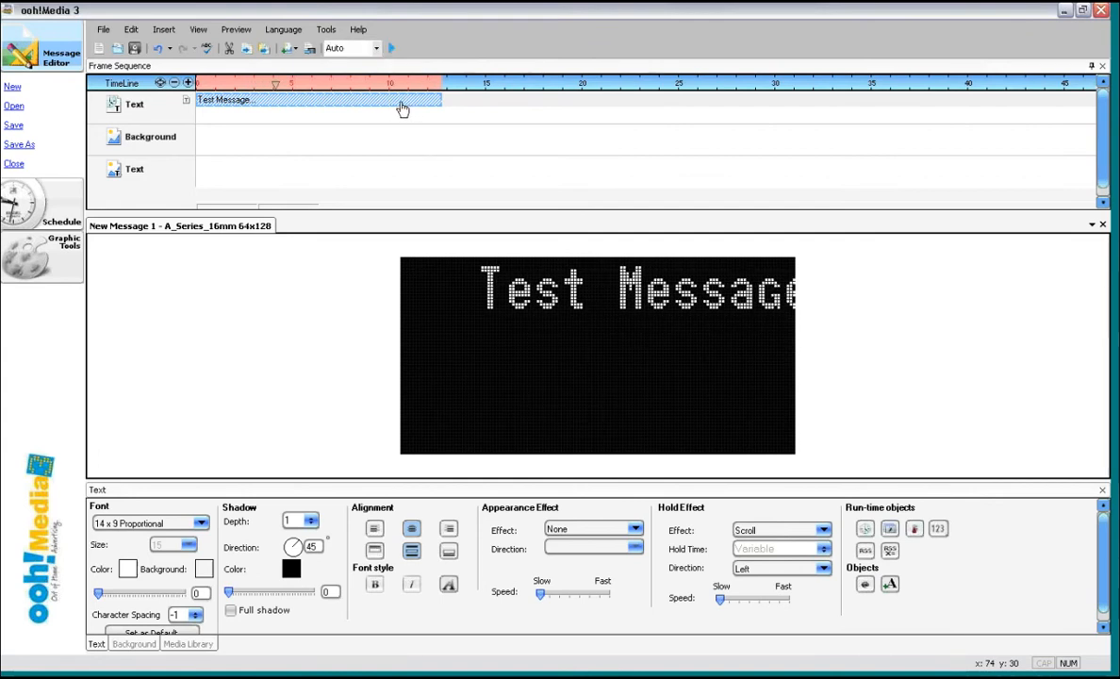
# Step: Try a slightly faster hold effect speed for the scrolling text, preview it, and return the speed to the slowest setting
pyautogui.rightClick(313, 104)
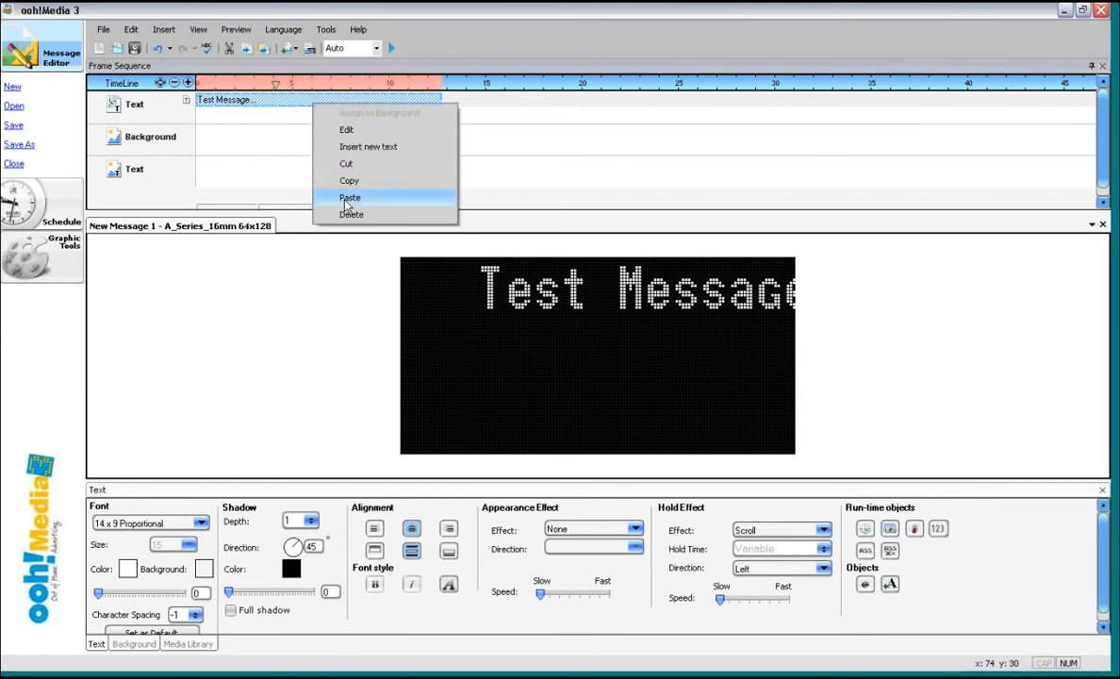
pyautogui.click(346, 132)
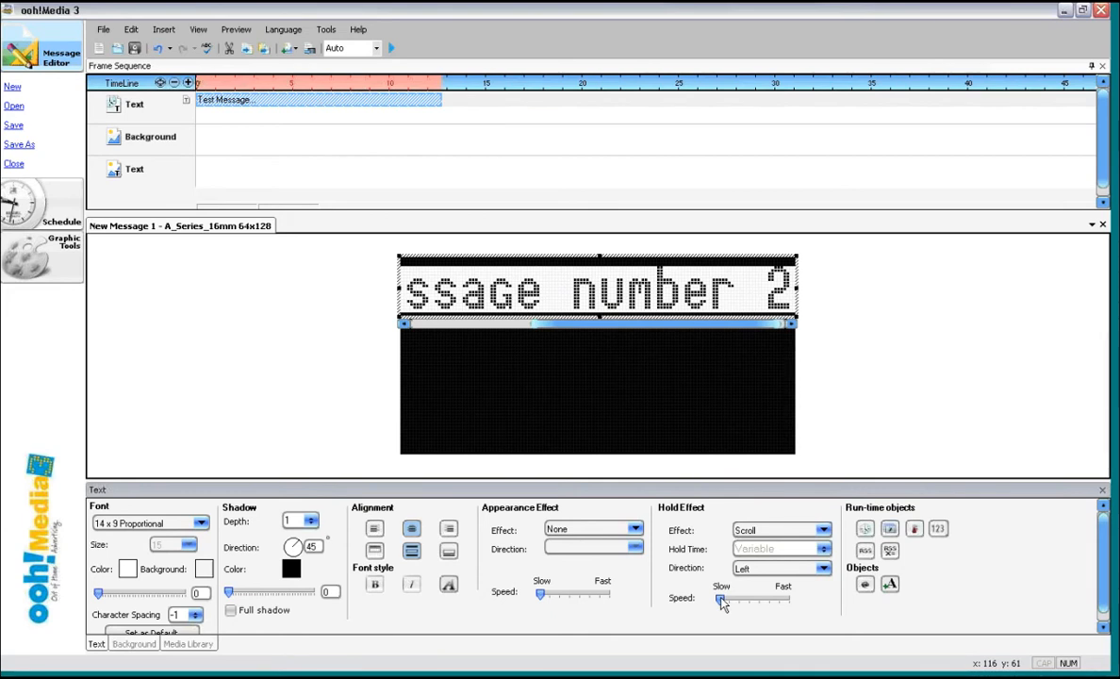
pyautogui.moveTo(724, 601); pyautogui.dragTo(729, 601)
pyautogui.click(391, 48)
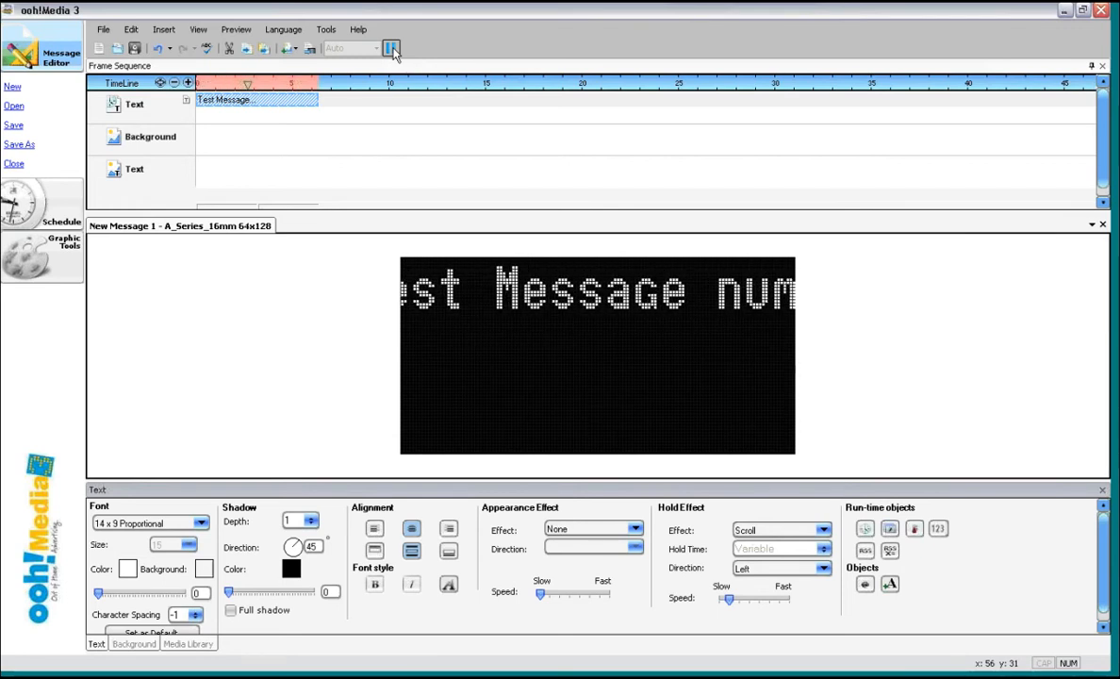
pyautogui.click(391, 49)
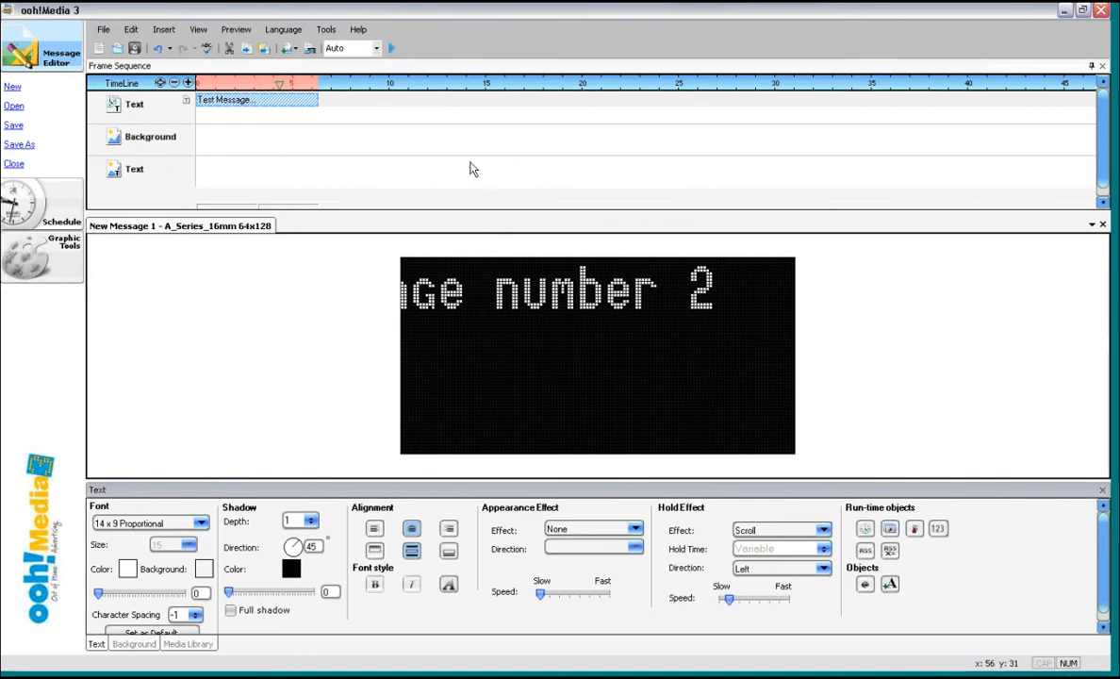
pyautogui.moveTo(727, 605); pyautogui.dragTo(721, 605)
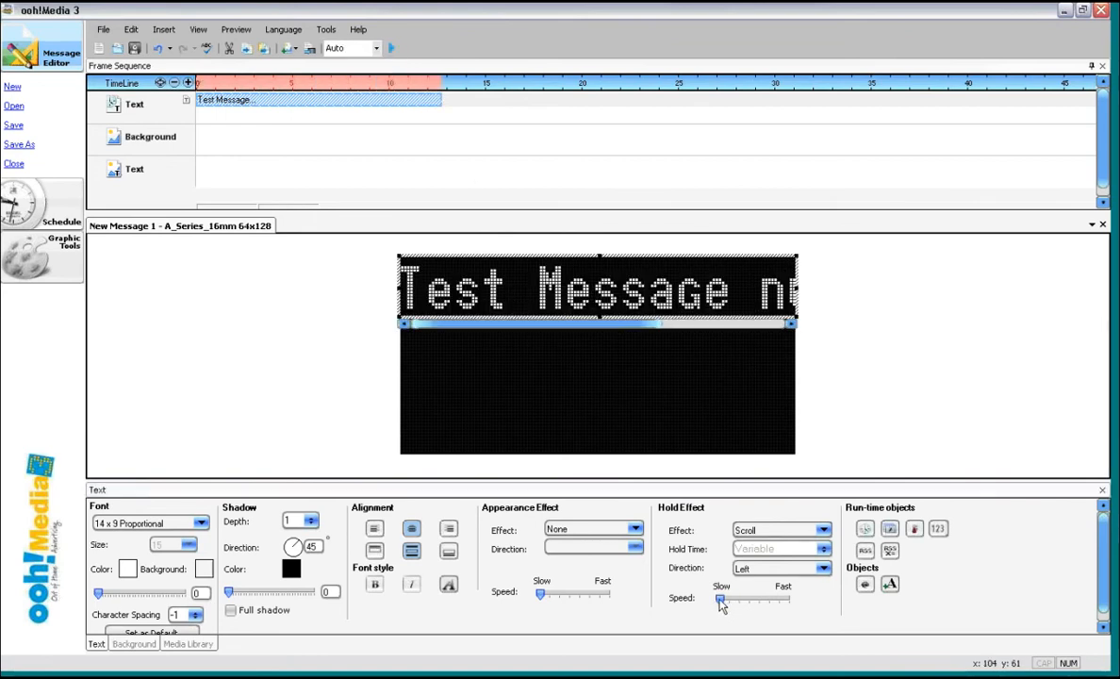
# Step: Select all of the message text and apply the 8x8 Fixed Width font, followed by 8x9 Proportional
pyautogui.rightClick(729, 283)
pyautogui.click(762, 368)
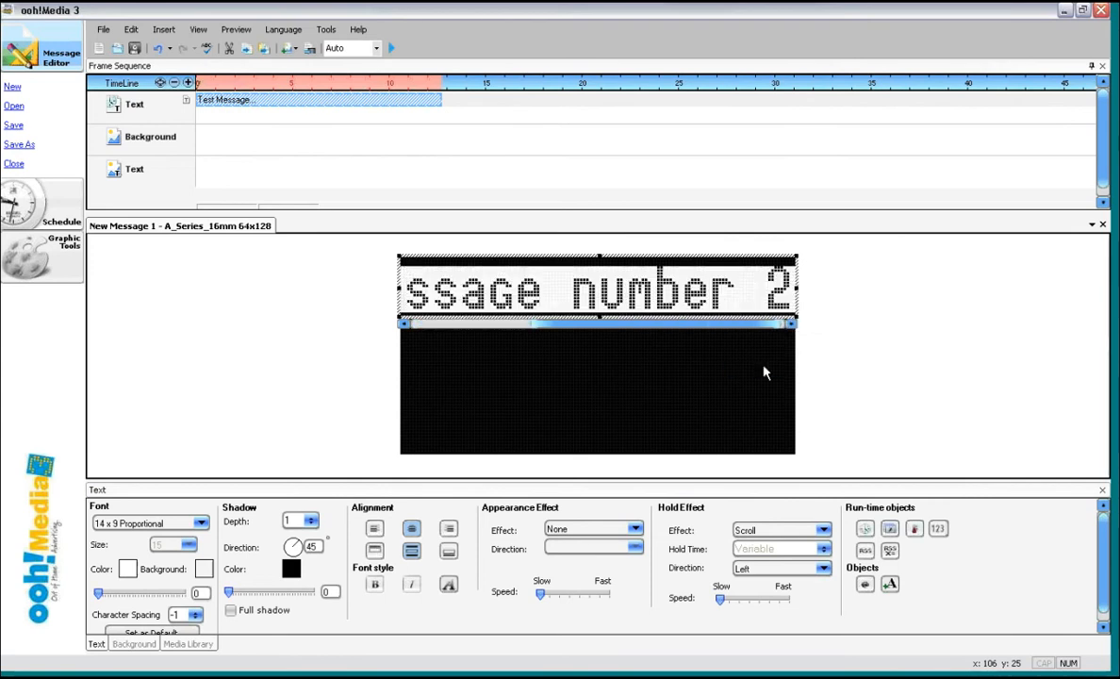
pyautogui.click(201, 524)
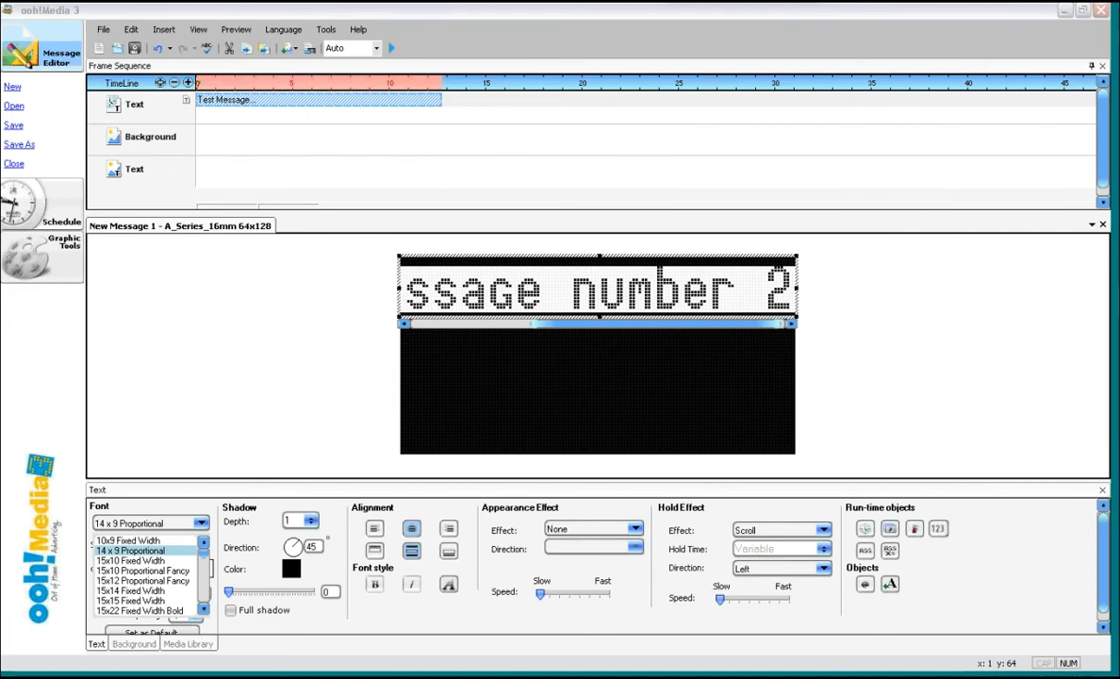
pyautogui.click(204, 566)
pyautogui.click(206, 568)
pyautogui.click(205, 589)
pyautogui.click(205, 589)
pyautogui.click(205, 591)
pyautogui.click(206, 593)
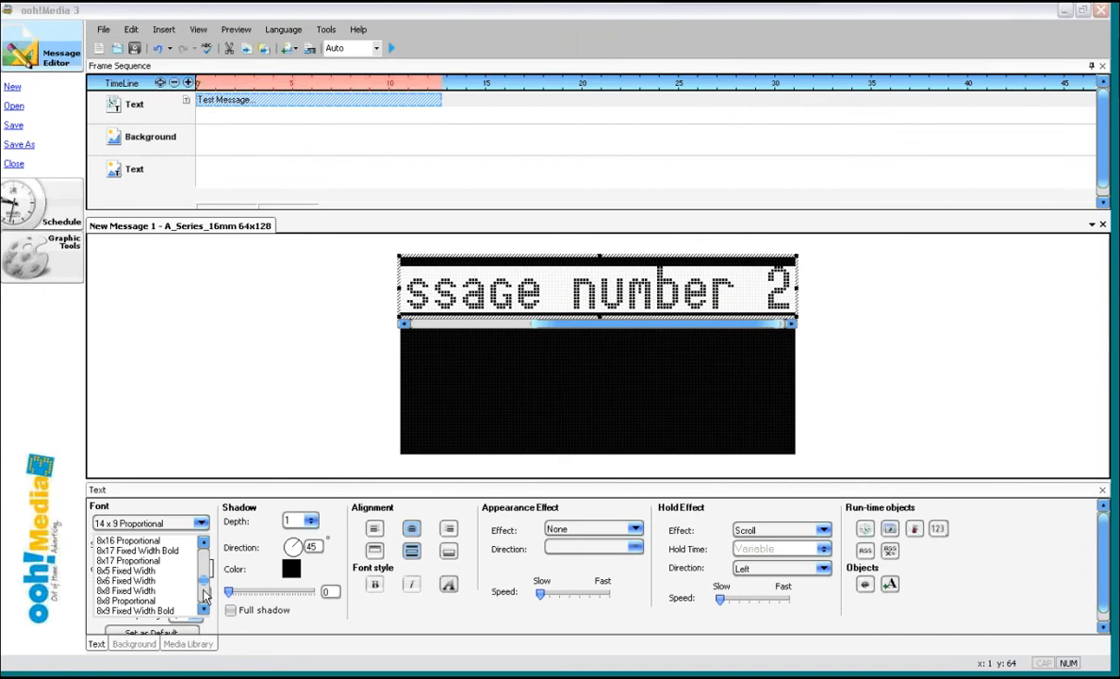
pyautogui.click(131, 591)
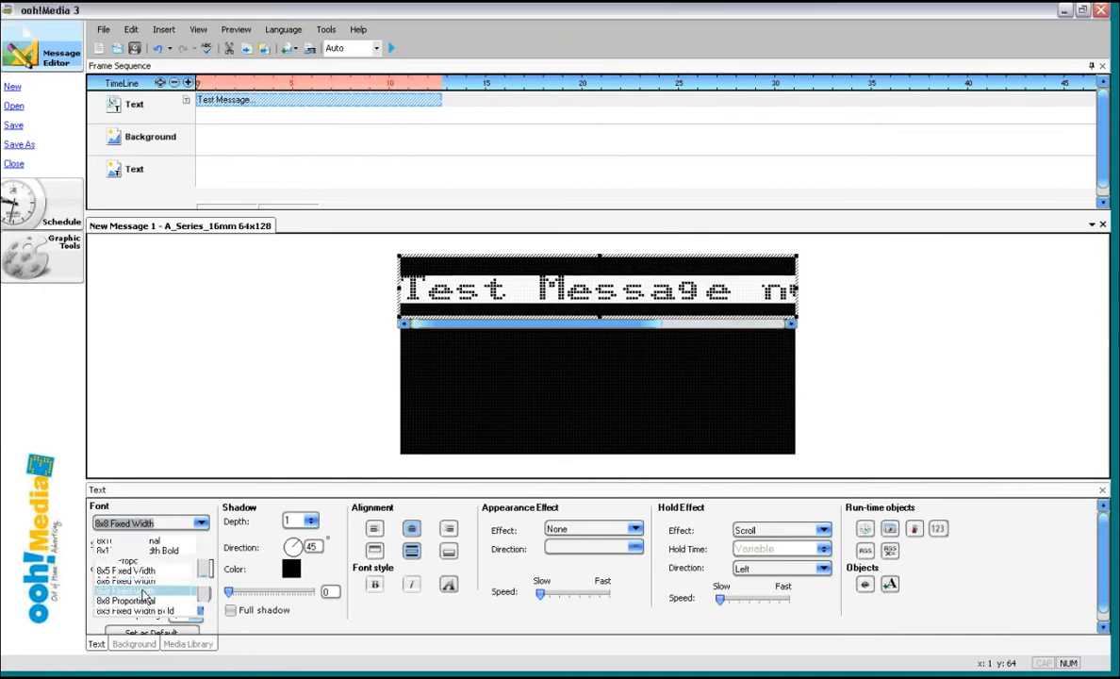
pyautogui.click(195, 522)
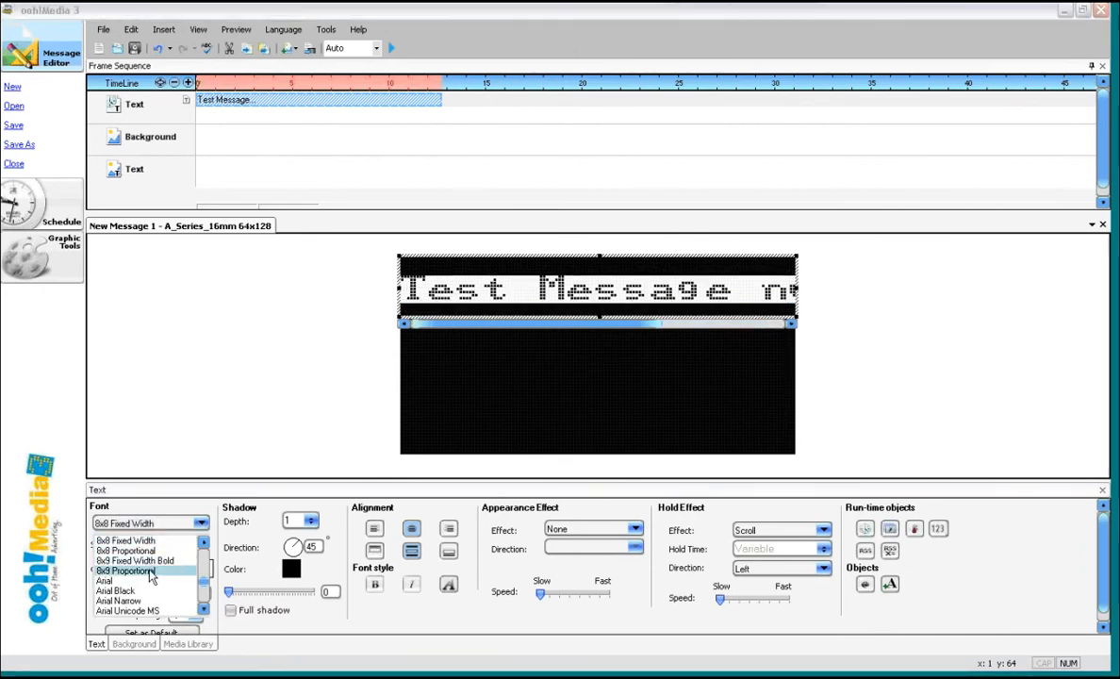
pyautogui.click(149, 572)
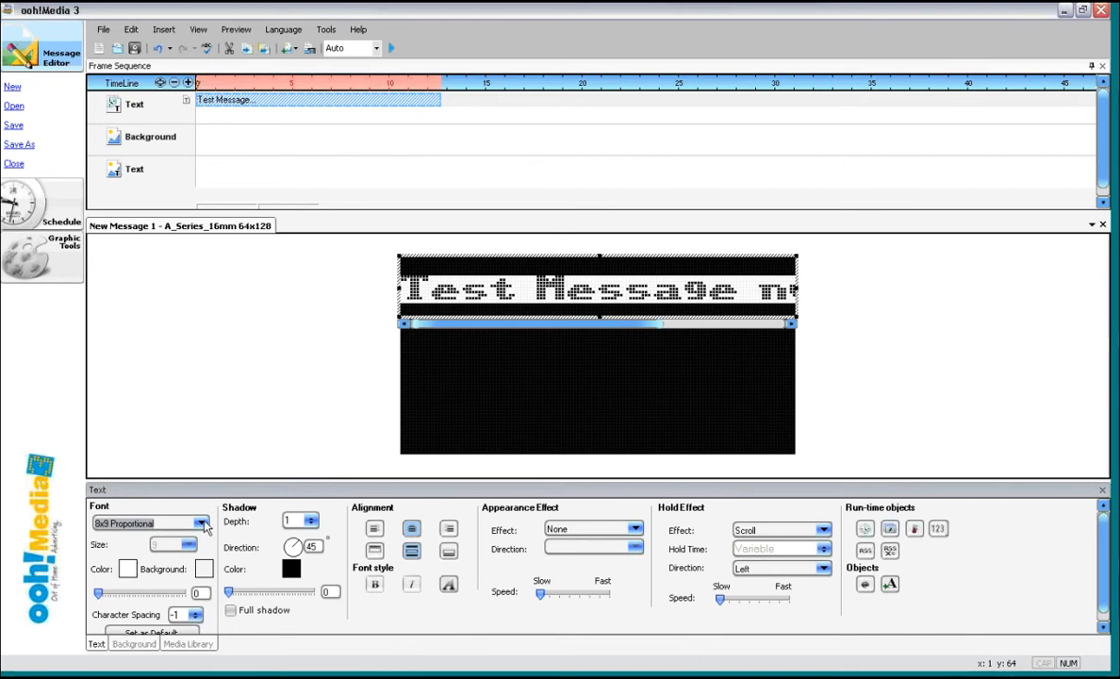
# Step: Browse the available fonts and set the selected message text to Arial
pyautogui.click(204, 527)
pyautogui.click(205, 544)
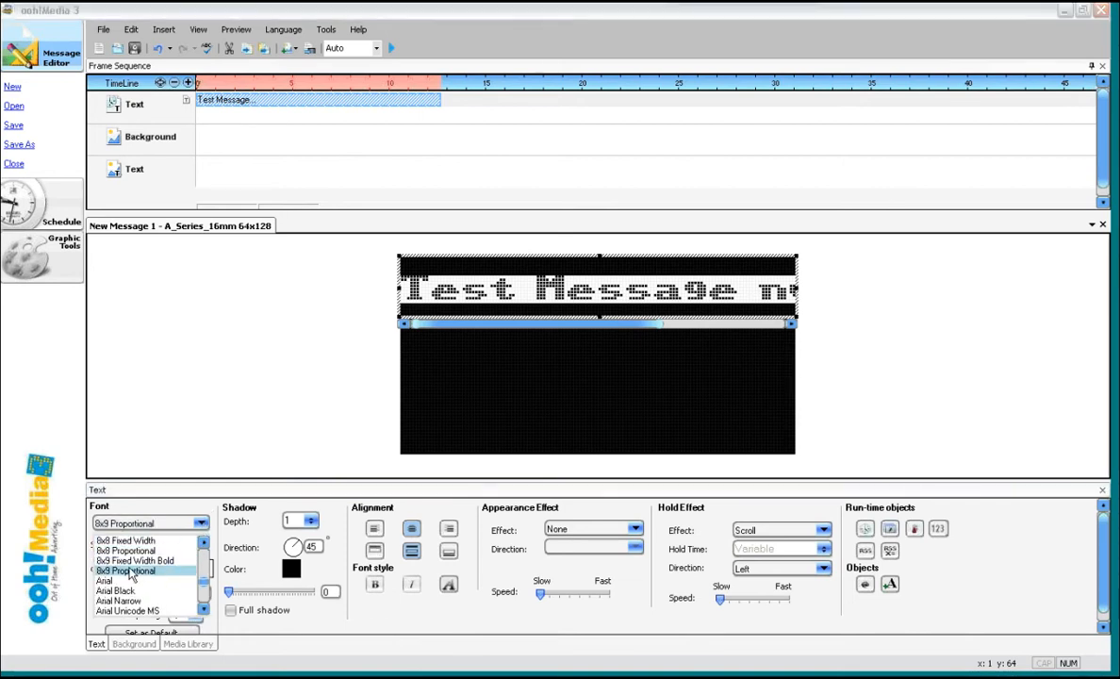
pyautogui.click(203, 543)
pyautogui.click(205, 541)
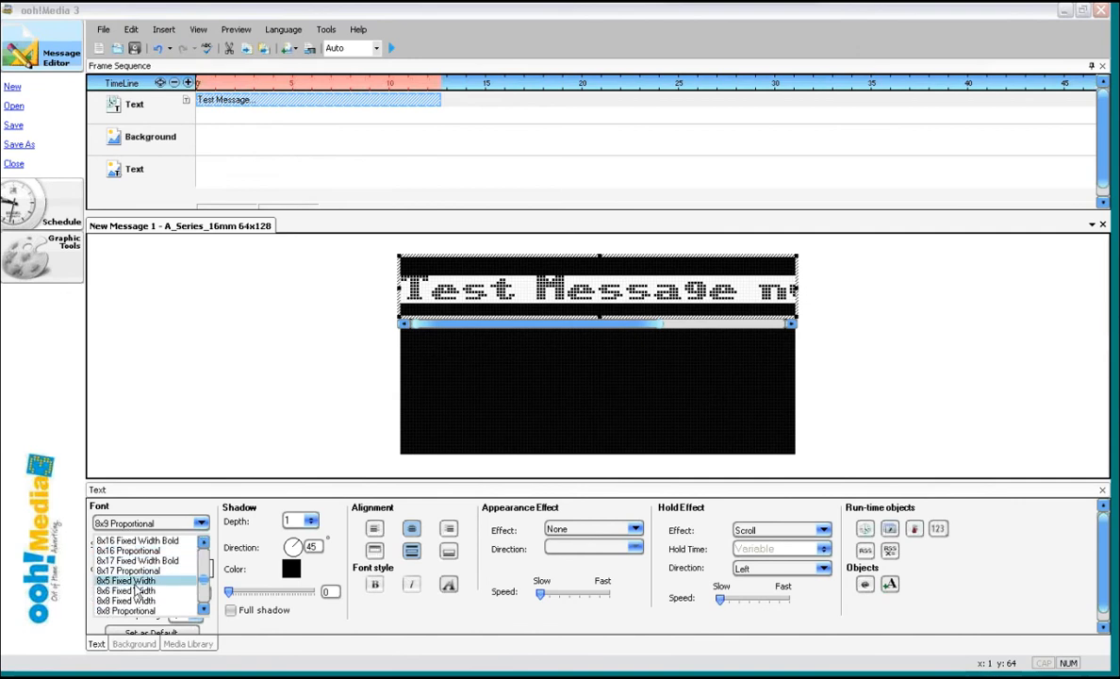
pyautogui.click(203, 610)
pyautogui.click(204, 611)
pyautogui.click(204, 611)
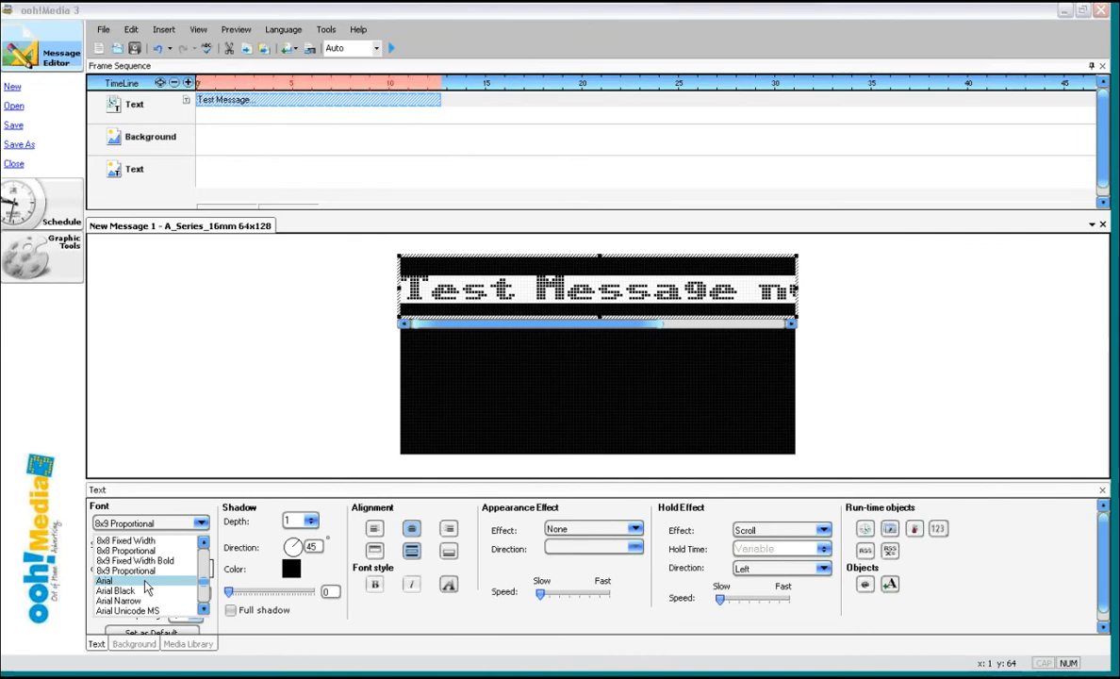
pyautogui.click(144, 582)
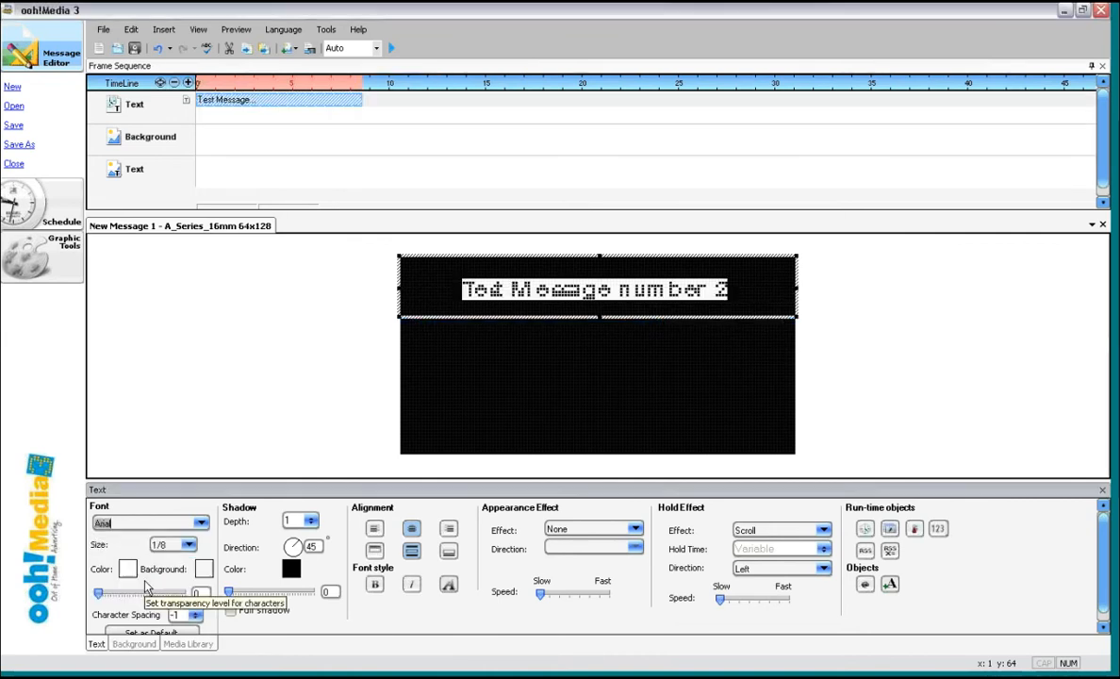
# Step: Set the selected message text to size 1/3 and change its font to Verdana
pyautogui.click(188, 546)
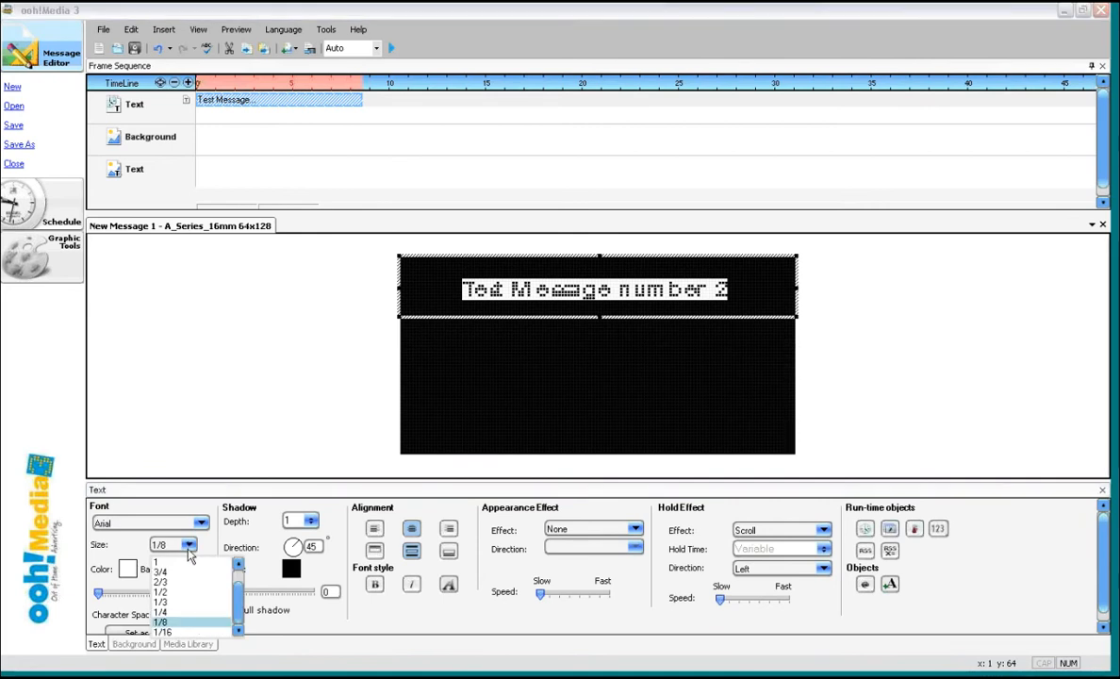
pyautogui.click(174, 601)
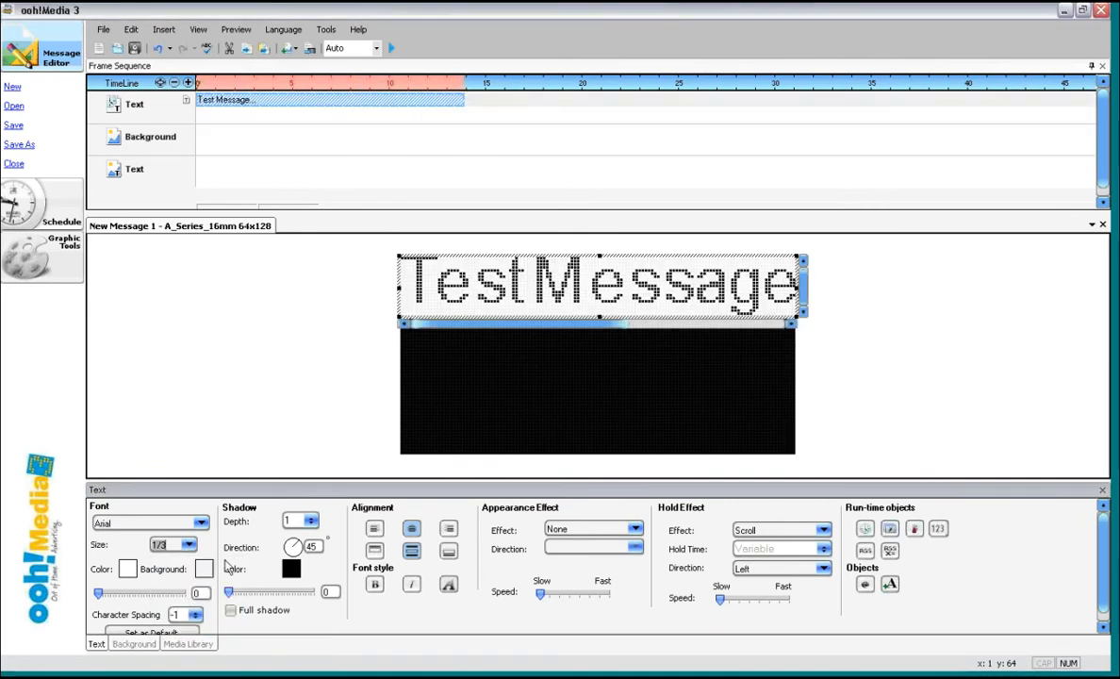
pyautogui.click(199, 525)
pyautogui.click(200, 526)
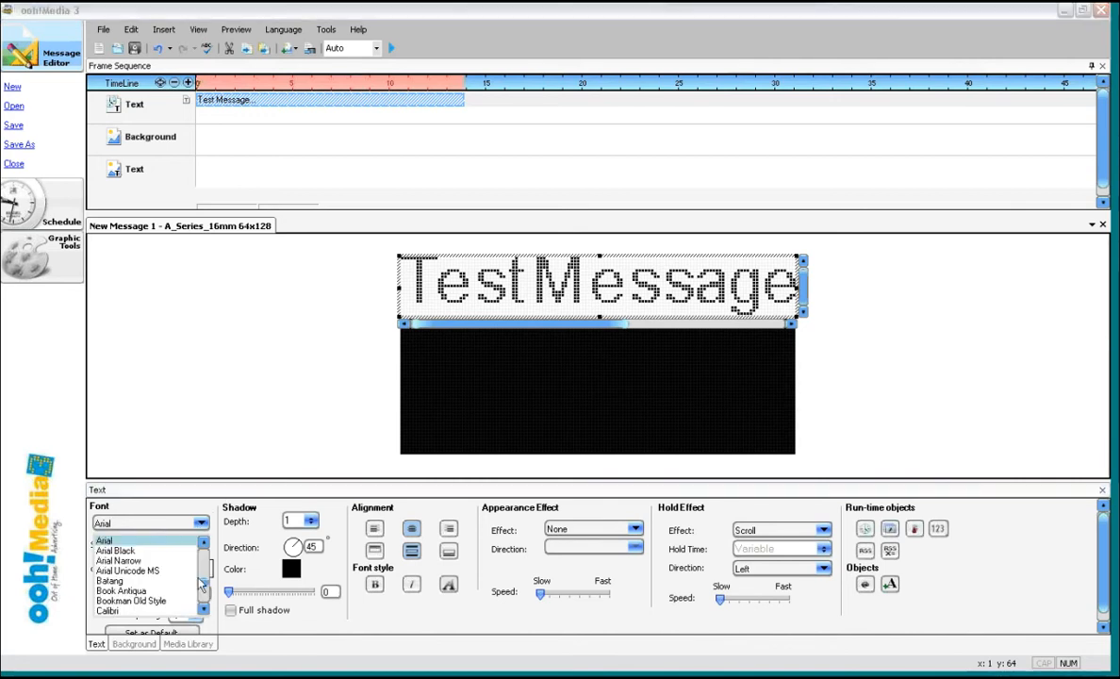
pyautogui.moveTo(206, 585)
pyautogui.mouseDown()
pyautogui.moveTo(208, 561)
pyautogui.moveTo(208, 605)
pyautogui.mouseUp()
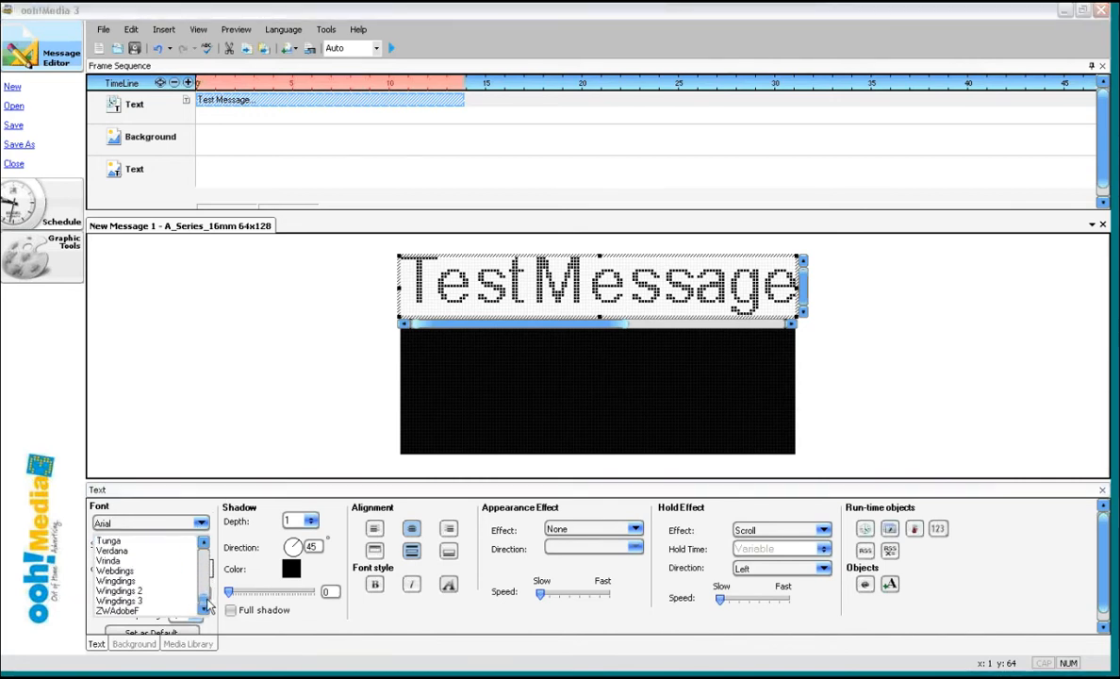
pyautogui.click(172, 551)
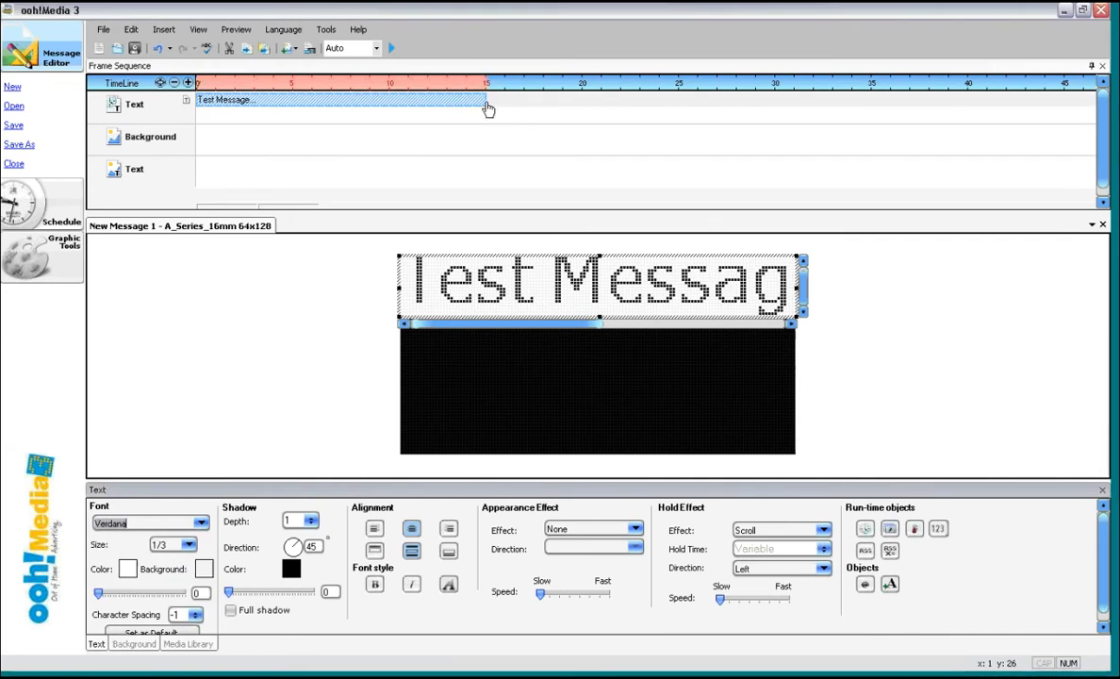
# Step: Insert a new text object alongside the existing message text and look over its text settings
pyautogui.rightClick(444, 100)
pyautogui.click(342, 249)
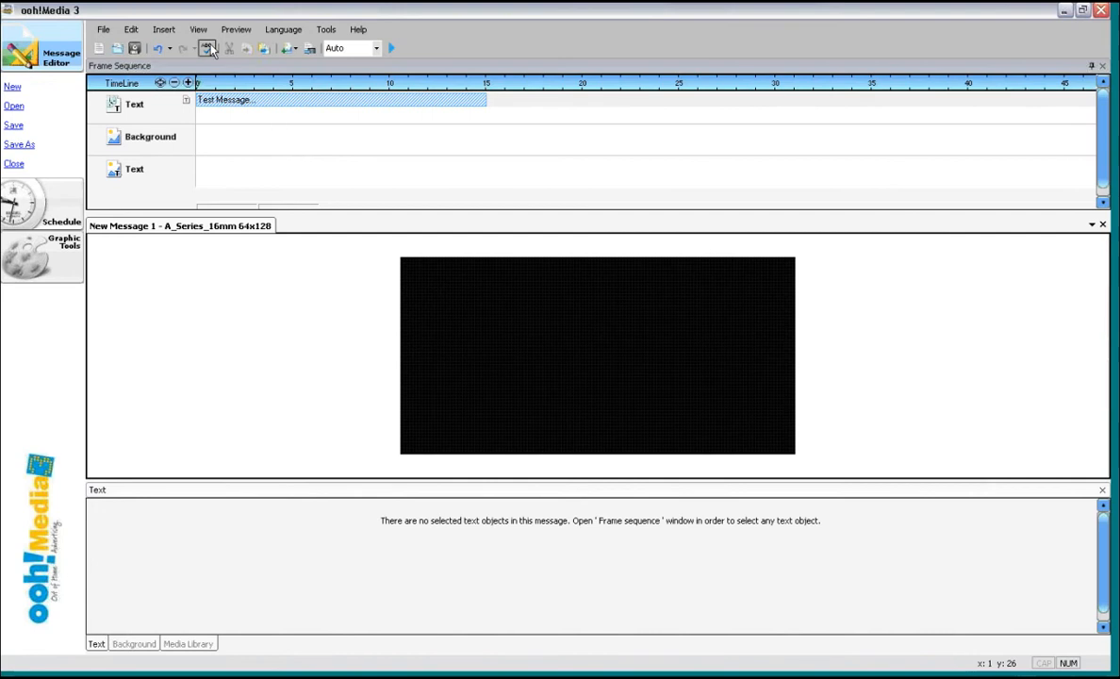
pyautogui.click(163, 29)
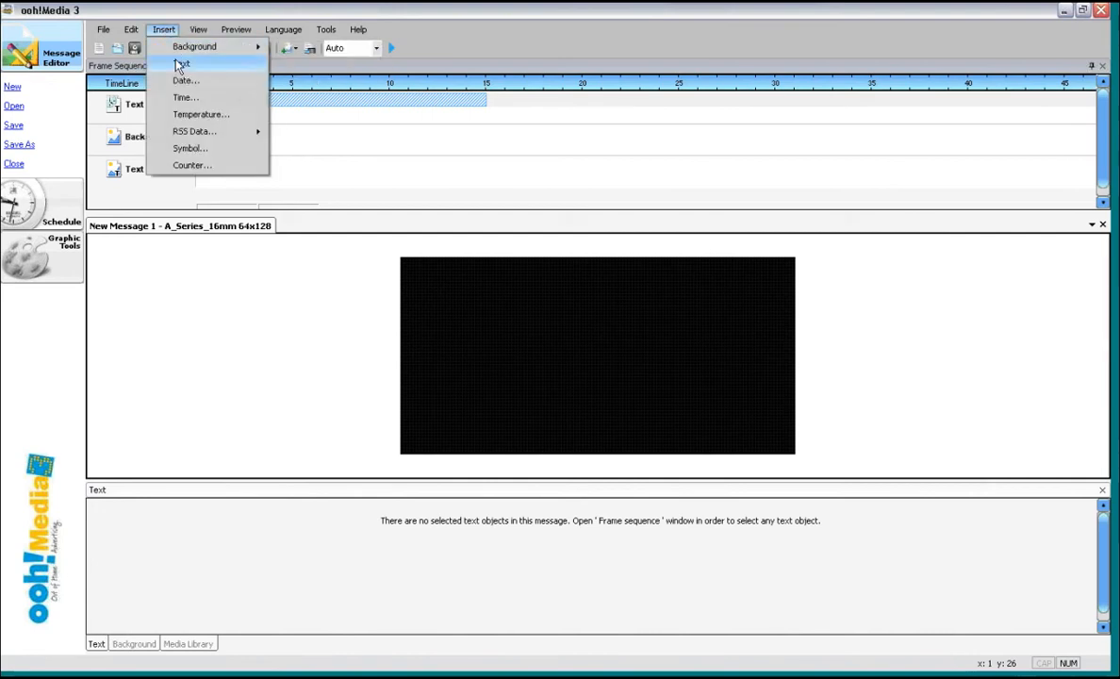
pyautogui.click(180, 63)
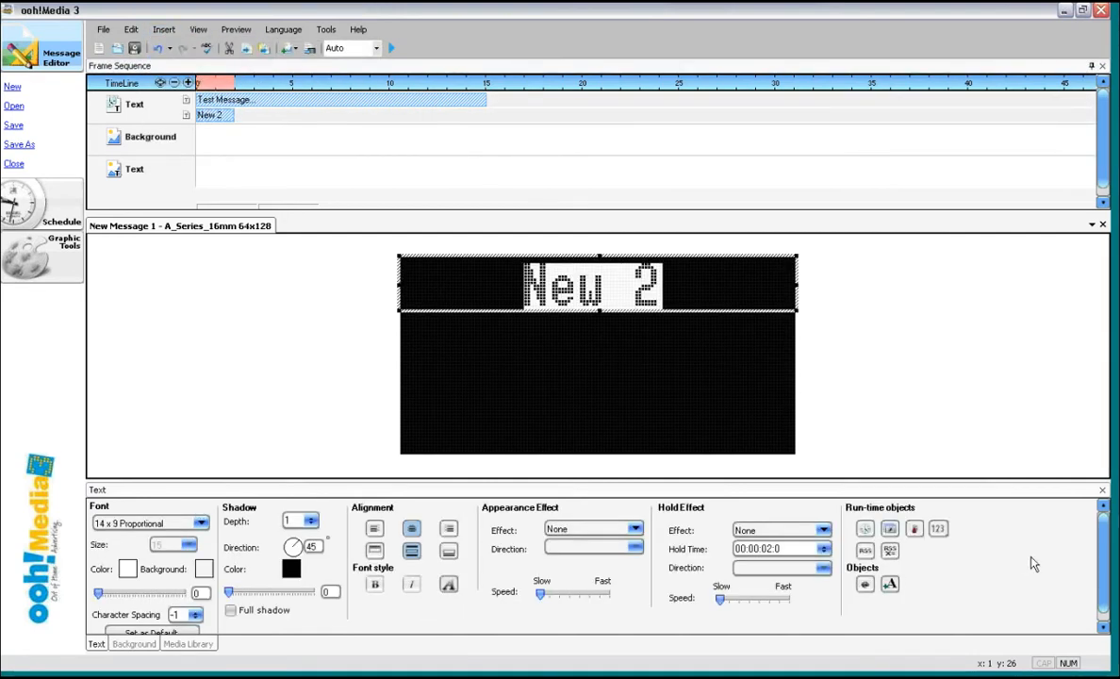
pyautogui.scroll(-1, 1102, 556)
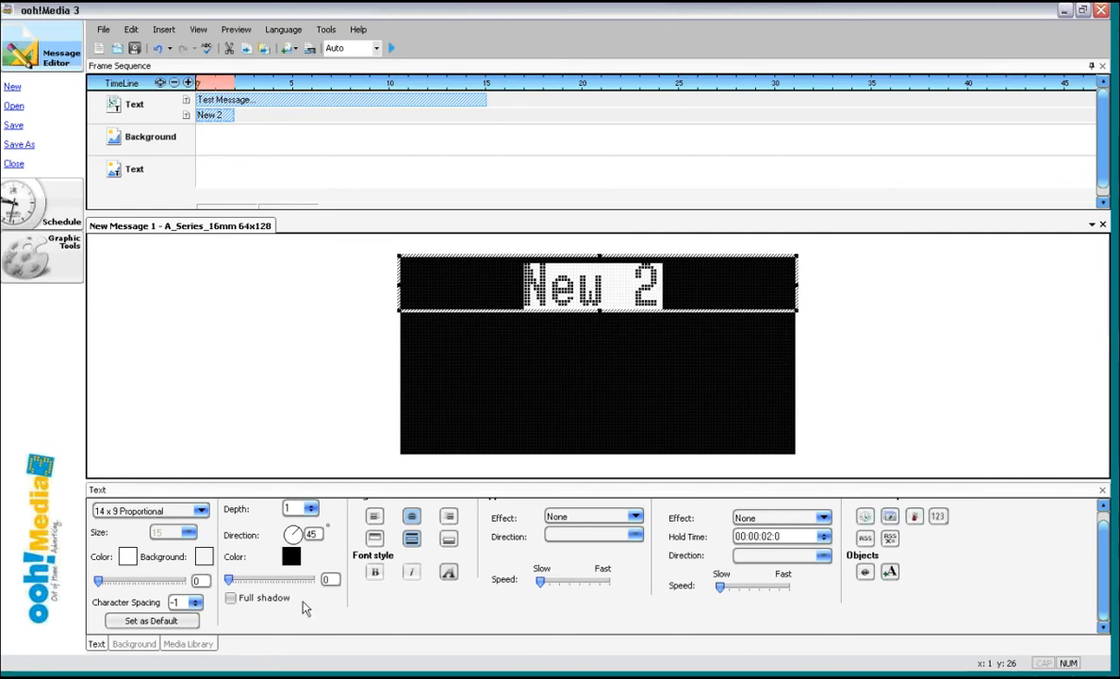
pyautogui.moveTo(1104, 589); pyautogui.dragTo(1103, 566)
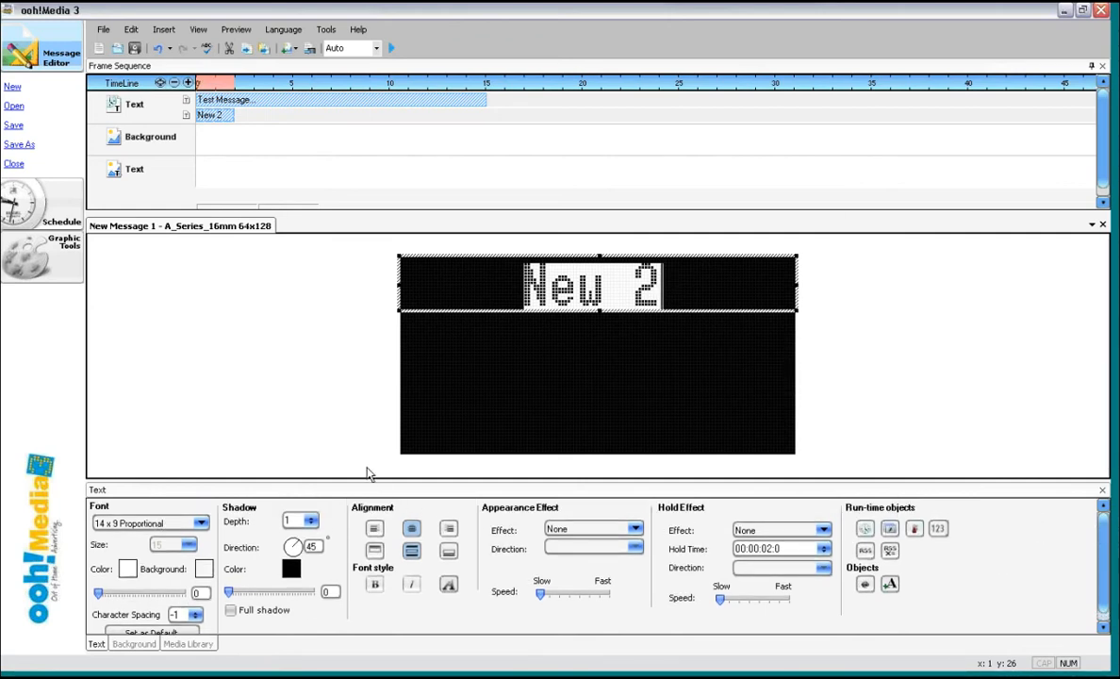
# Step: Try red as the new text's font color, and delete that text object from the timeline
pyautogui.click(128, 569)
pyautogui.click(491, 298)
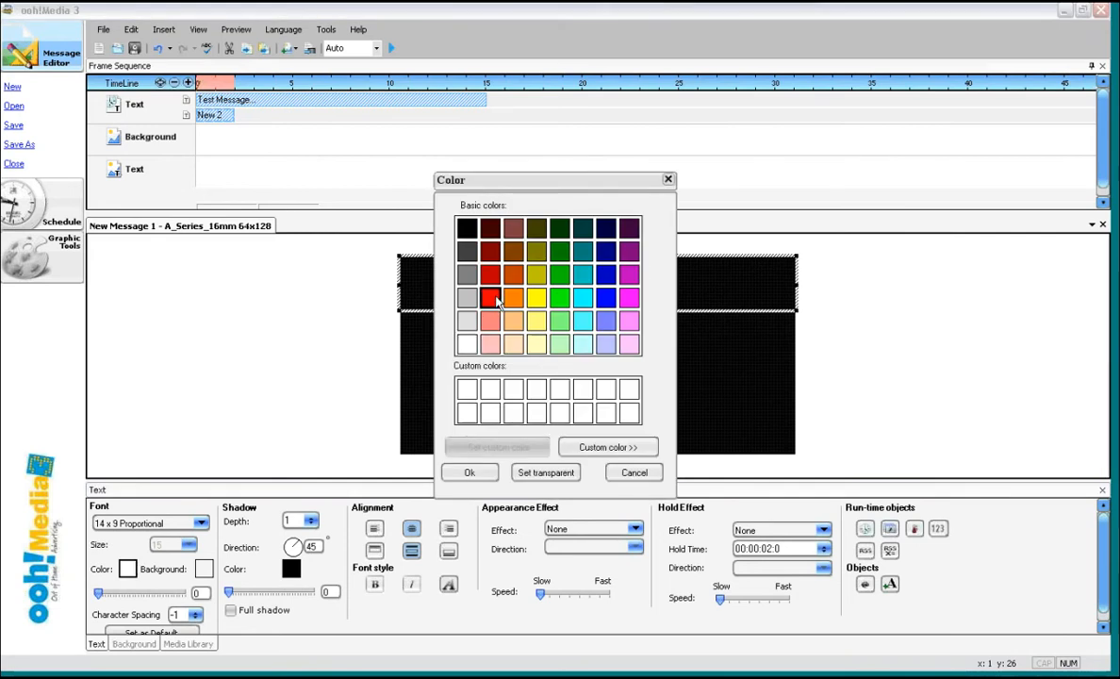
pyautogui.click(469, 473)
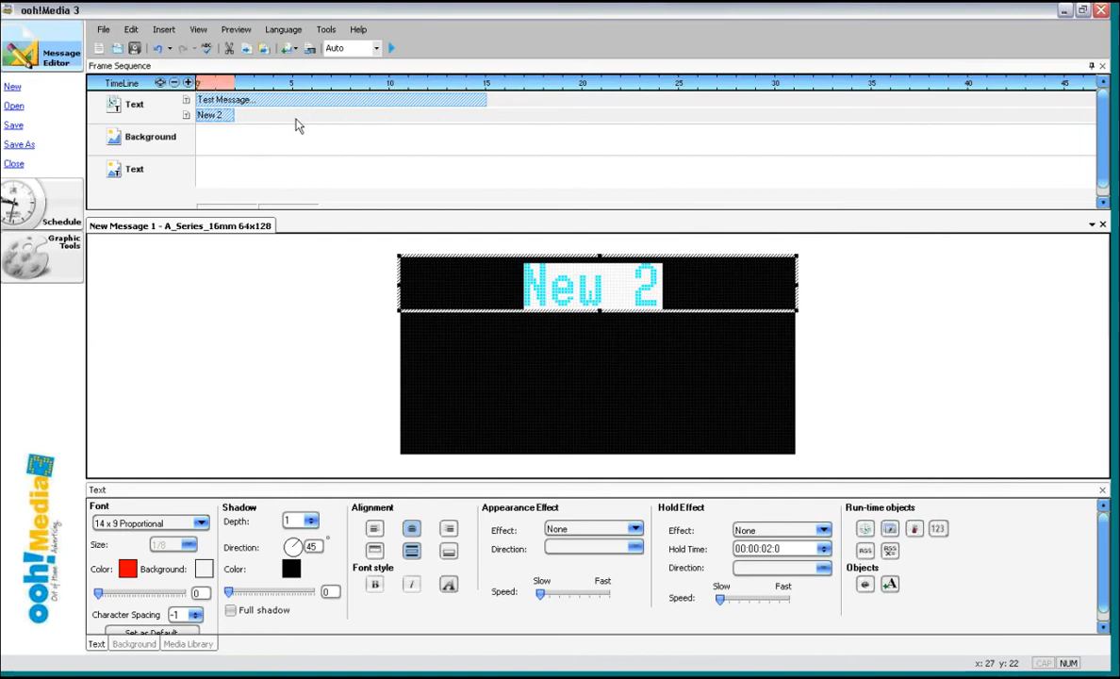
pyautogui.rightClick(215, 118)
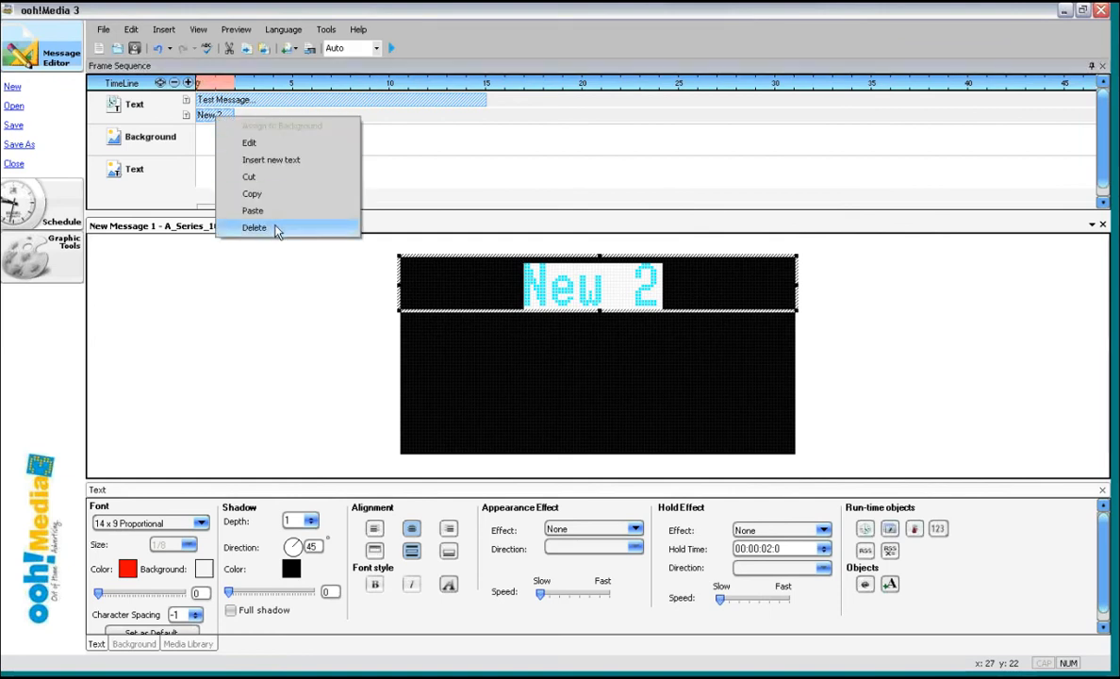
pyautogui.click(255, 228)
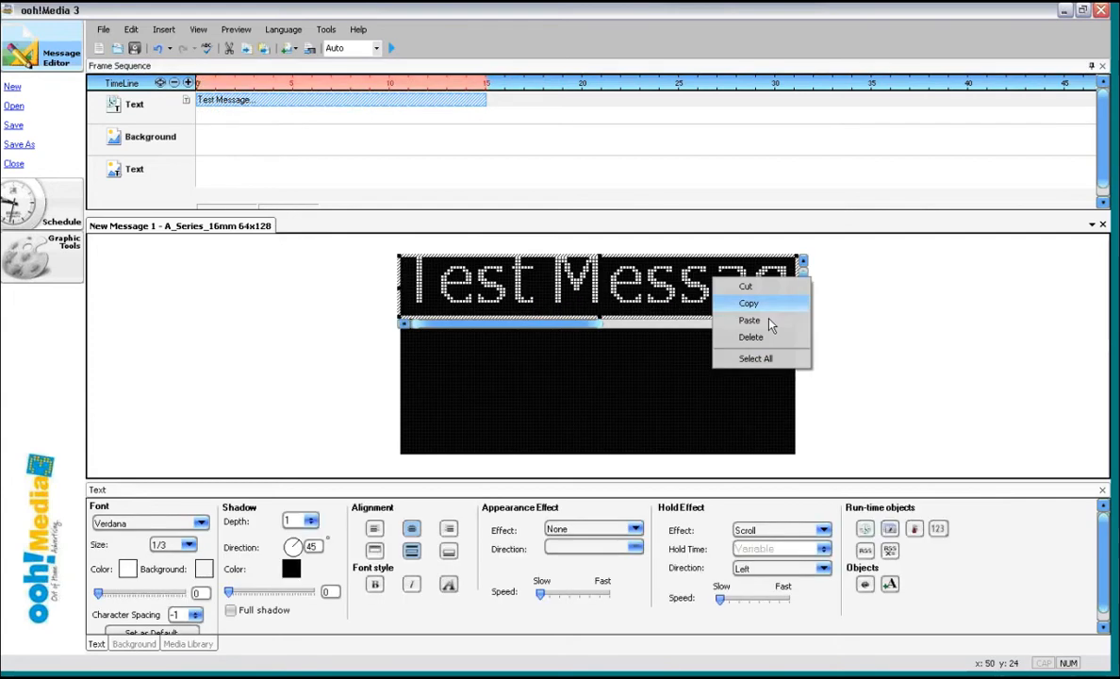
# Step: Select all of the test message text, color it red, and preview the scrolling message before pausing playback
pyautogui.click(130, 569)
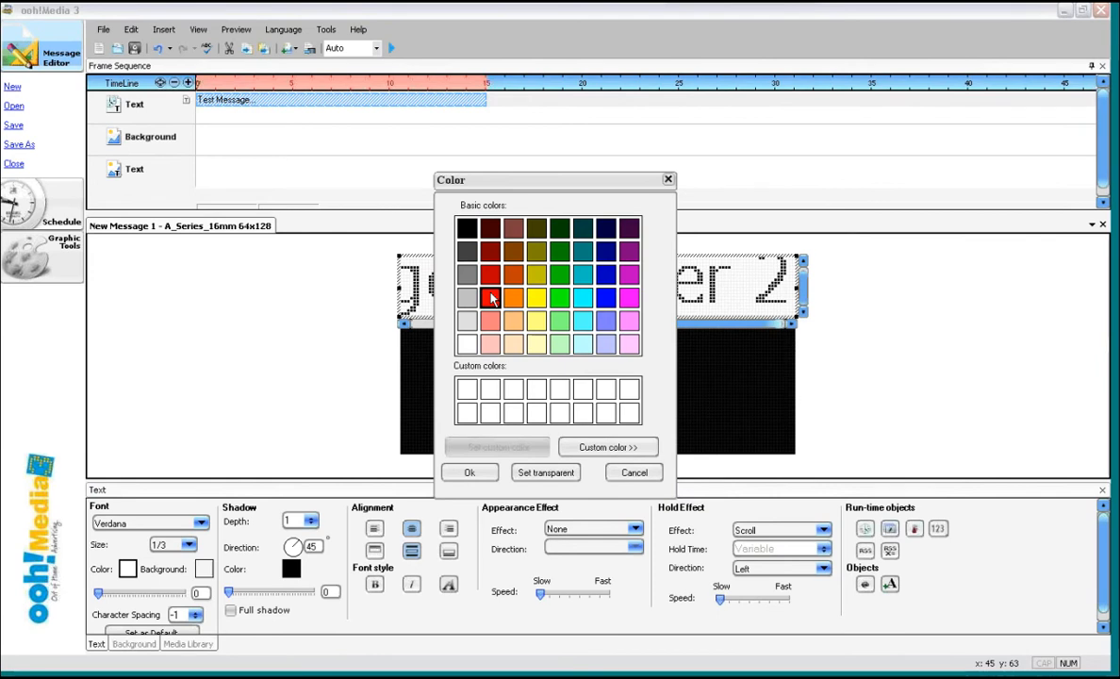
pyautogui.click(470, 473)
pyautogui.click(392, 48)
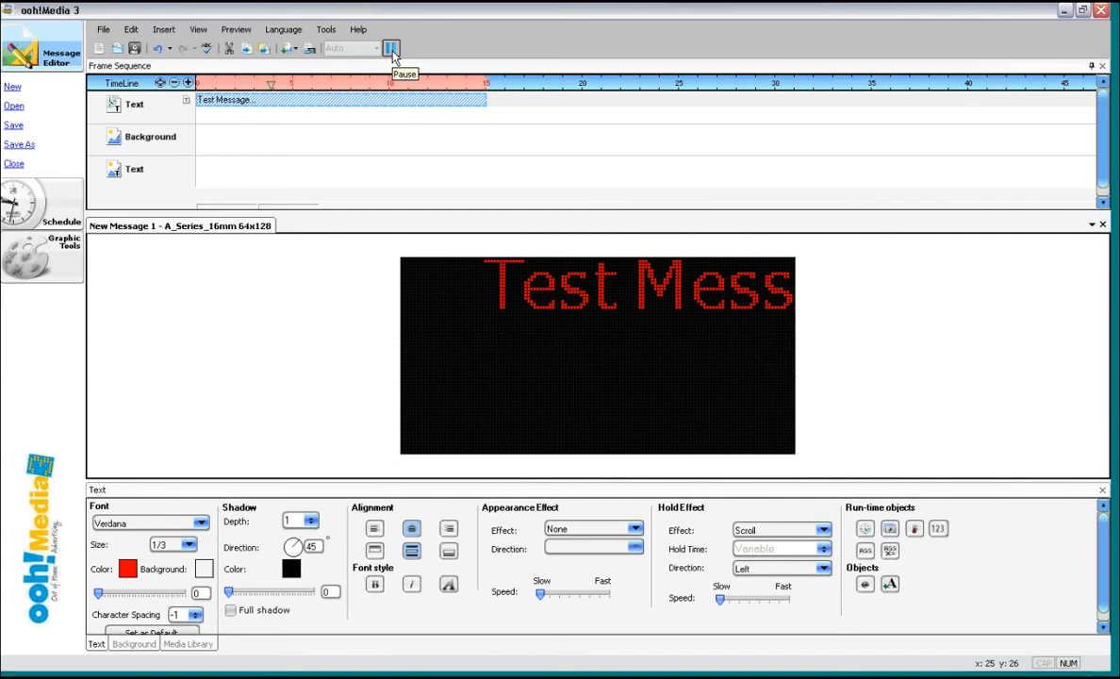
pyautogui.click(392, 51)
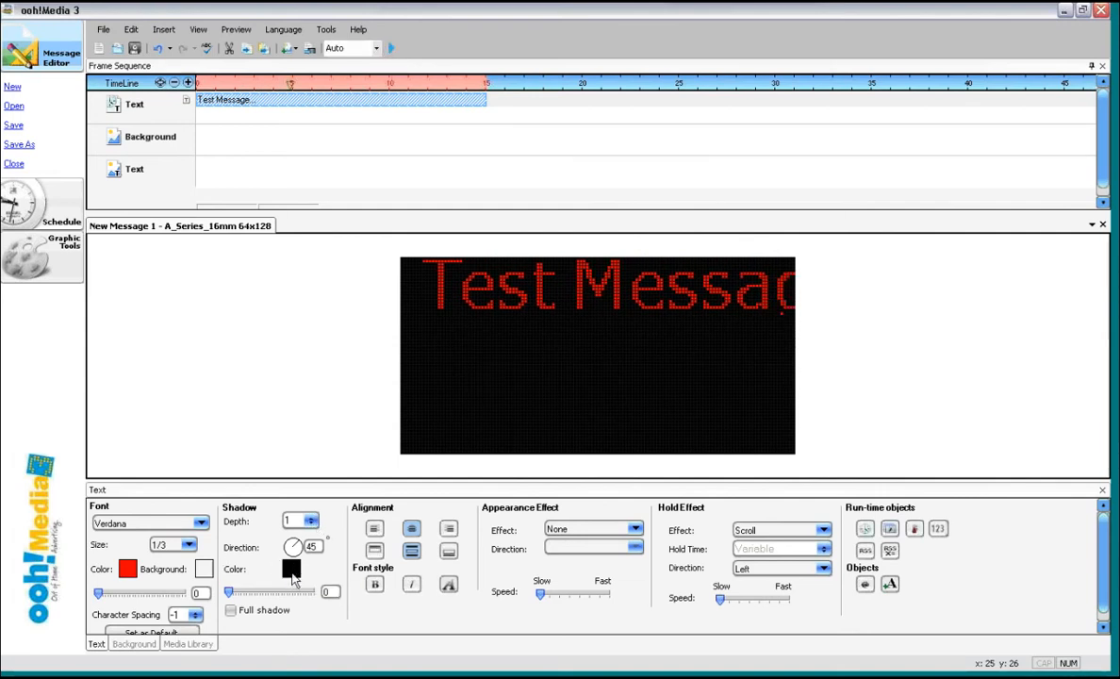
# Step: Give the message text a yellow full shadow and make the text frame slightly taller
pyautogui.click(291, 570)
pyautogui.click(535, 297)
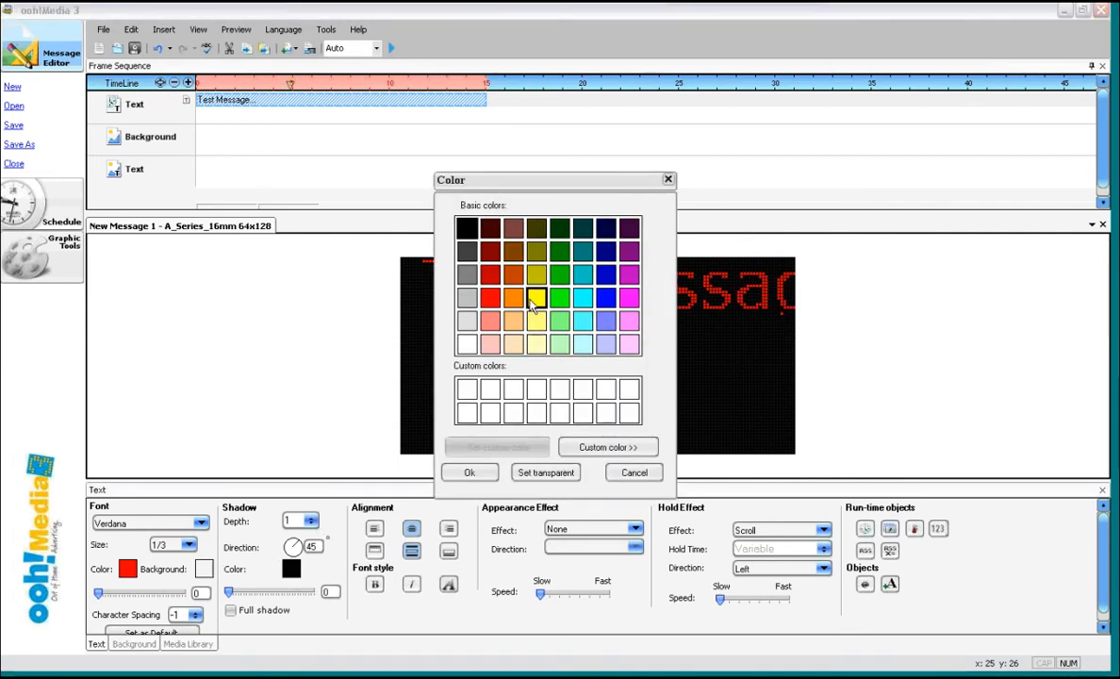
pyautogui.click(470, 472)
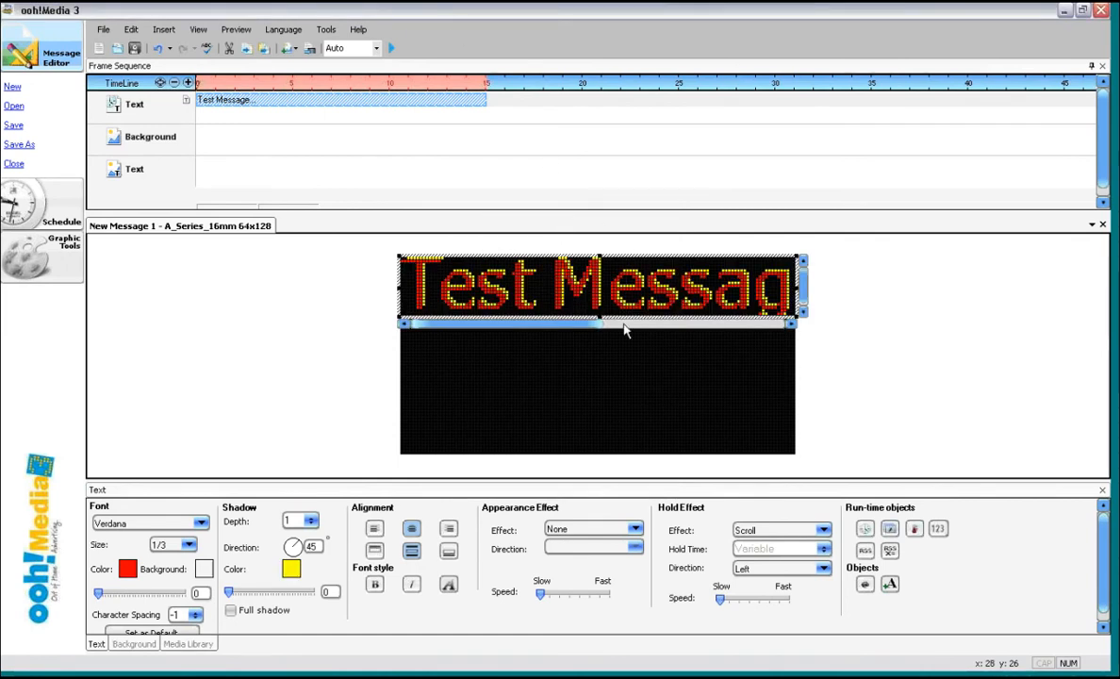
pyautogui.click(231, 611)
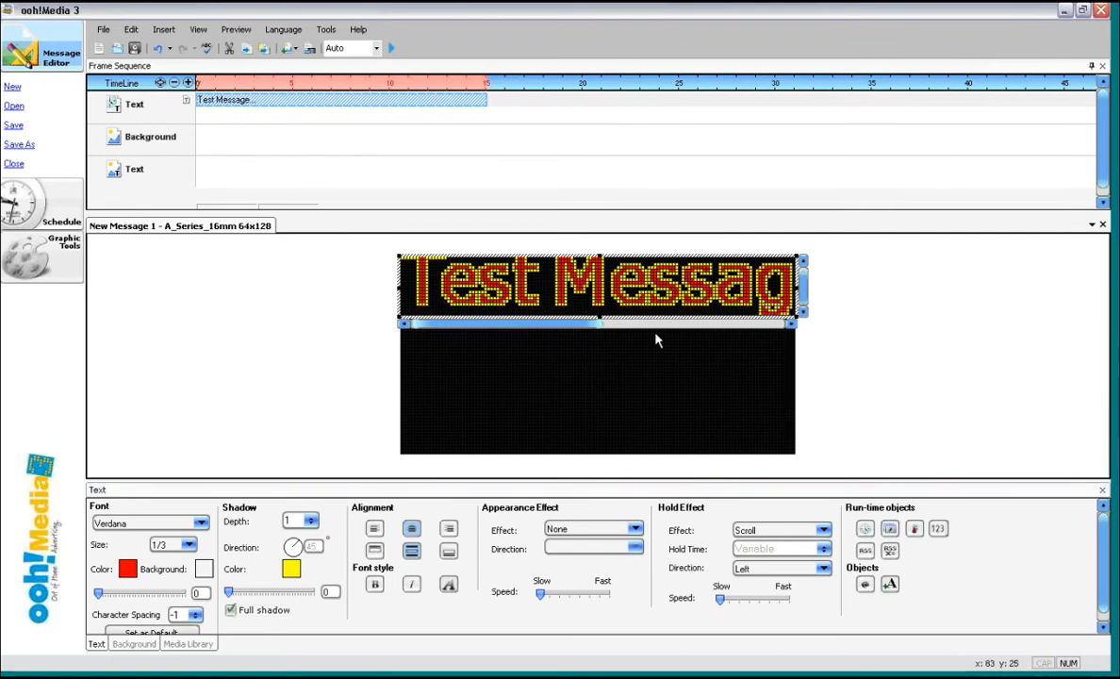
pyautogui.click(606, 323)
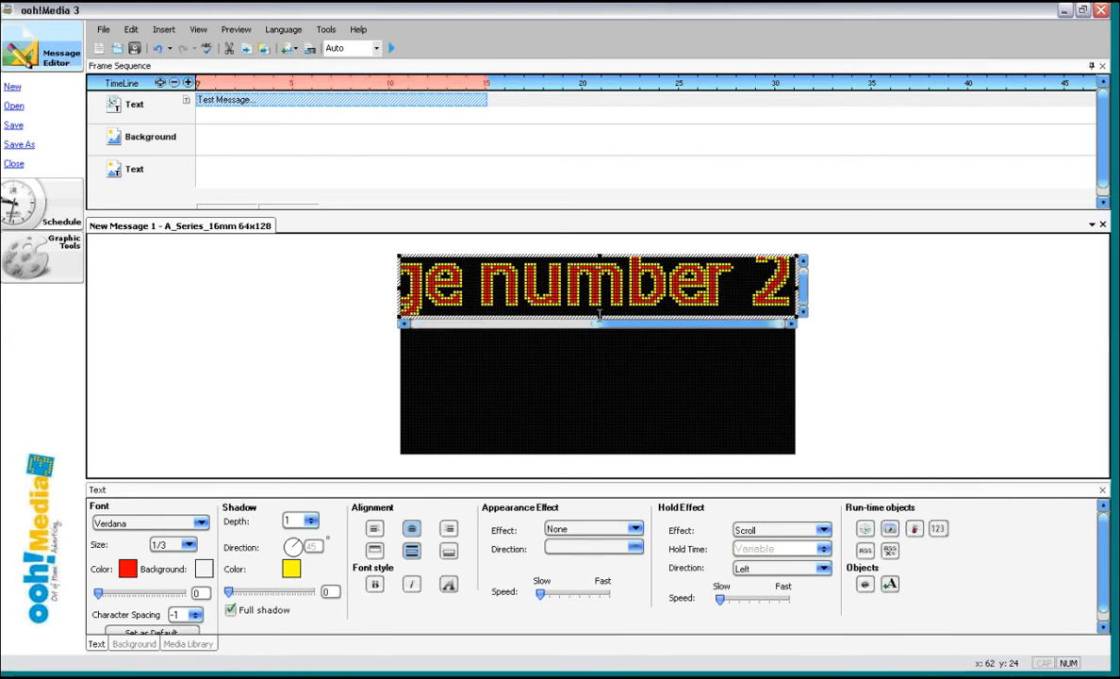
pyautogui.moveTo(599, 325); pyautogui.dragTo(599, 336)
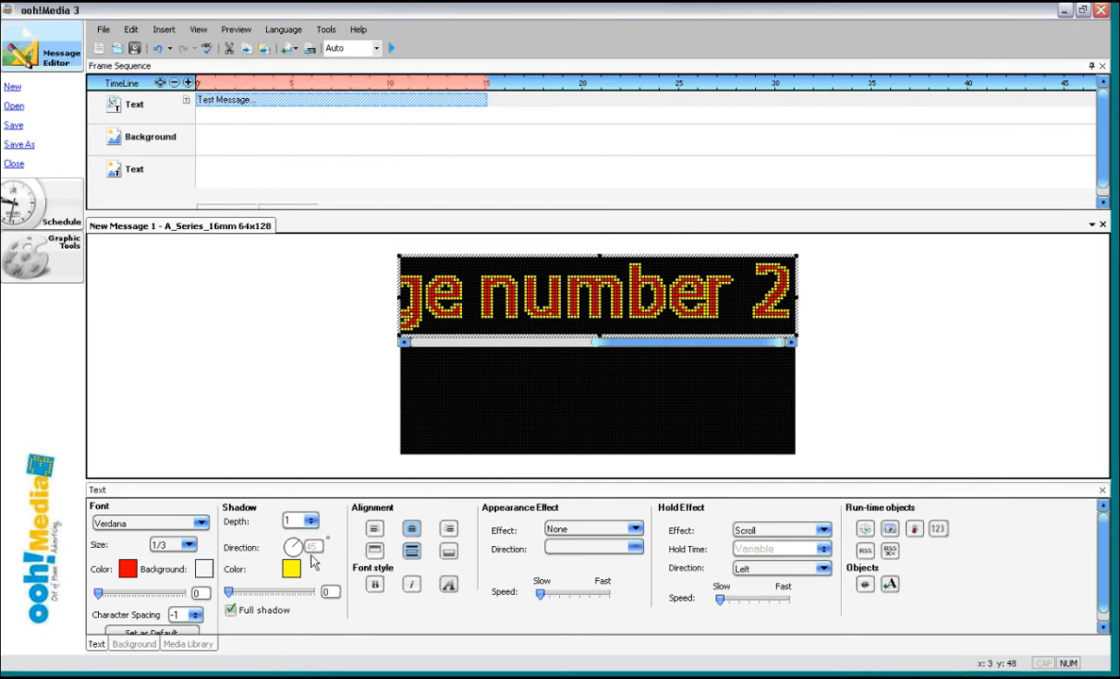
# Step: Turn off the full shadow and set the shadow direction to 70° with a depth of 2
pyautogui.click(232, 612)
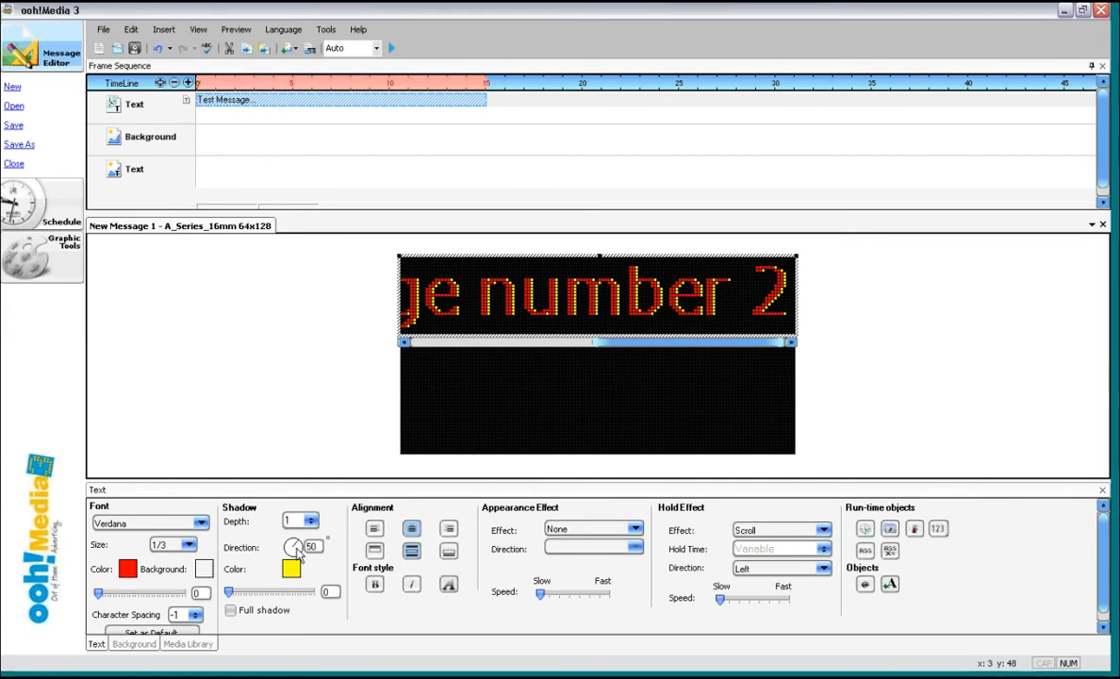
pyautogui.moveTo(298, 552)
pyautogui.mouseDown()
pyautogui.moveTo(288, 554)
pyautogui.moveTo(295, 536)
pyautogui.mouseUp()
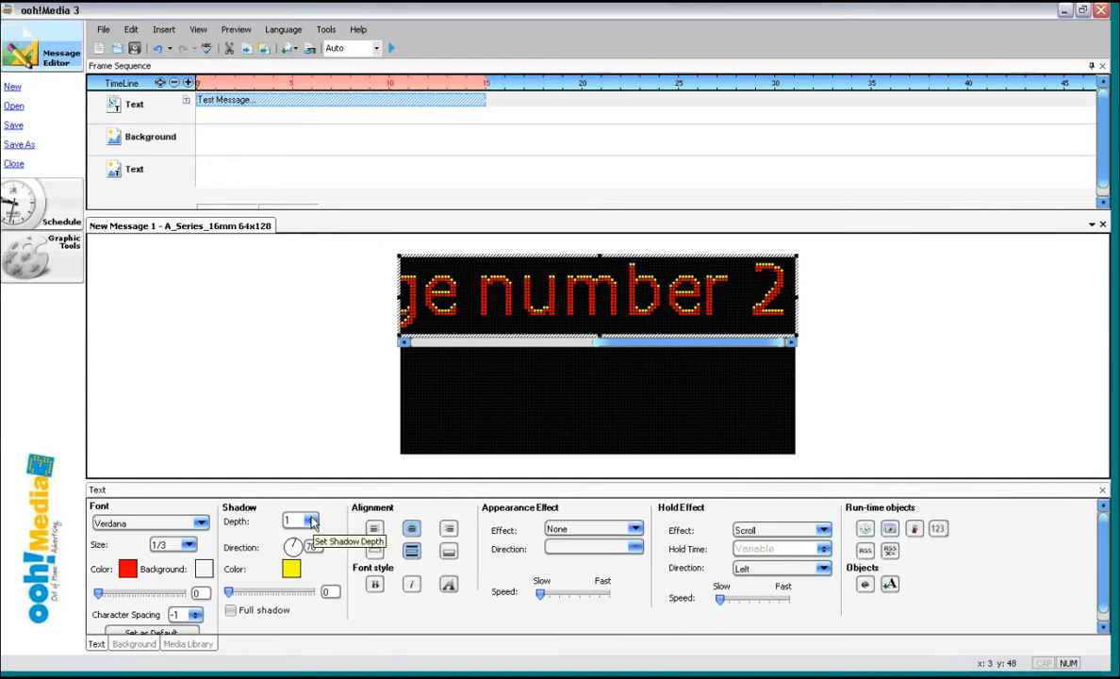
pyautogui.click(312, 519)
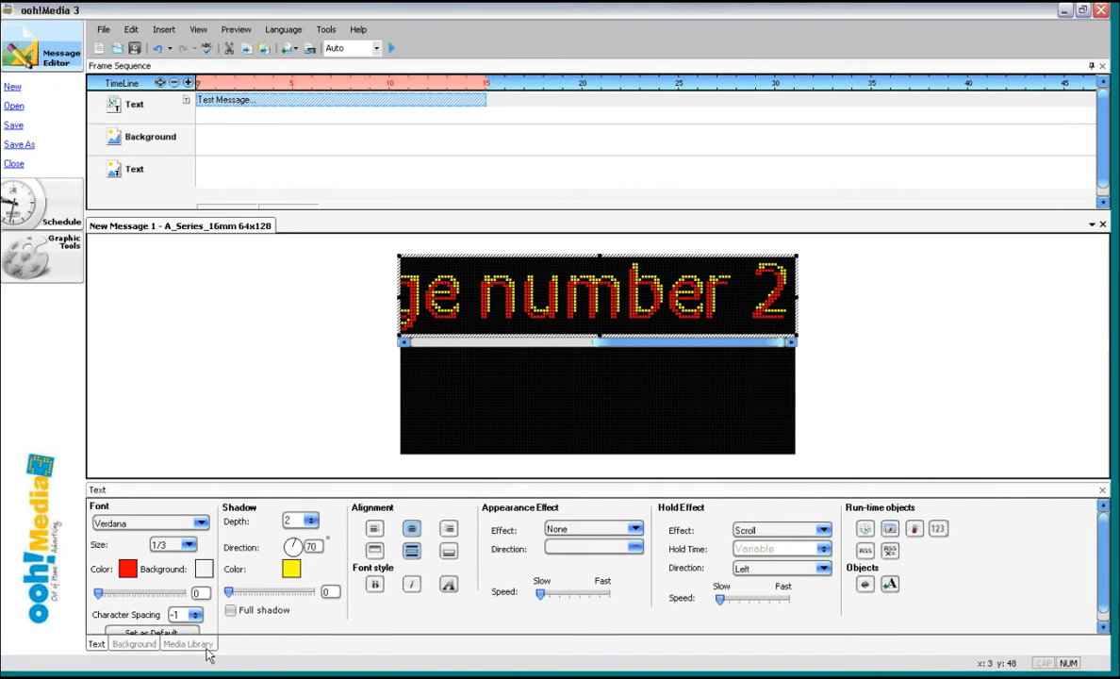
# Step: Turn the full shadow on again and set the shadow depth to 1
pyautogui.click(231, 611)
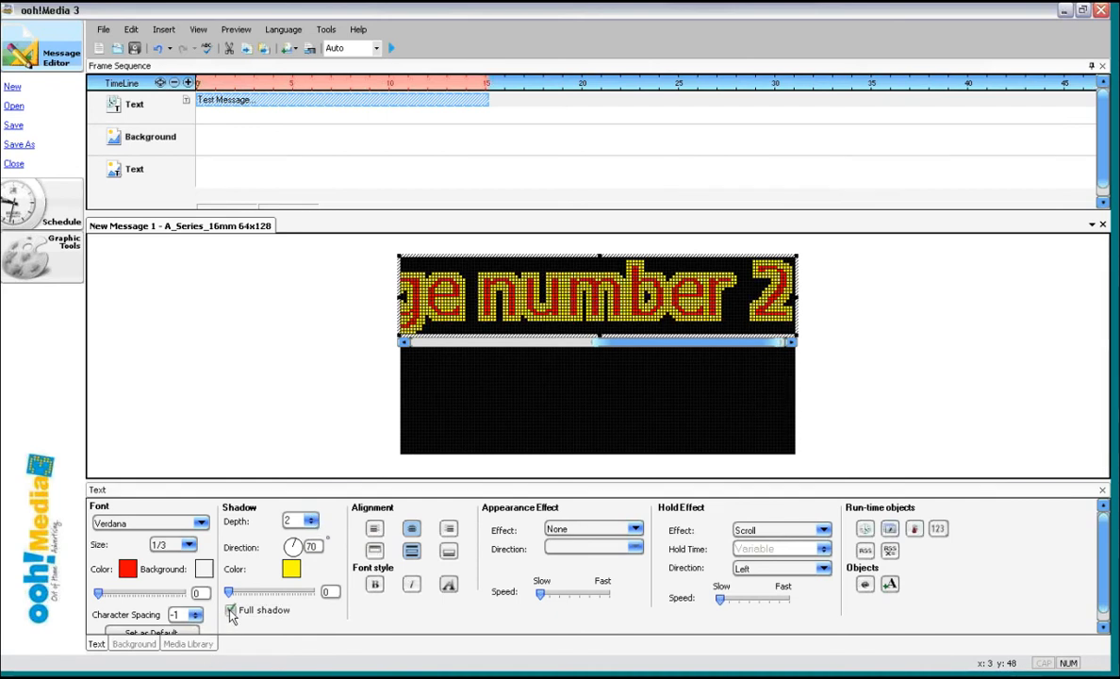
pyautogui.click(311, 524)
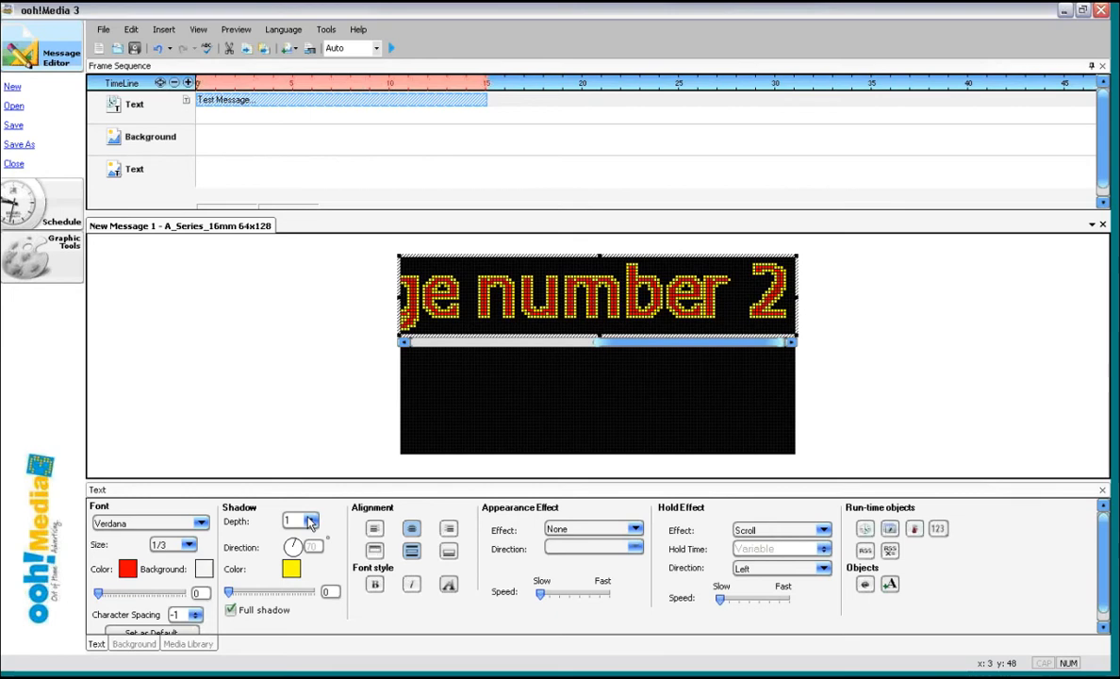
pyautogui.click(310, 517)
pyautogui.click(310, 525)
# Step: Extend the text frame down to fill the whole sign display and shorten the message to "Test"
pyautogui.moveTo(516, 334); pyautogui.dragTo(509, 459)
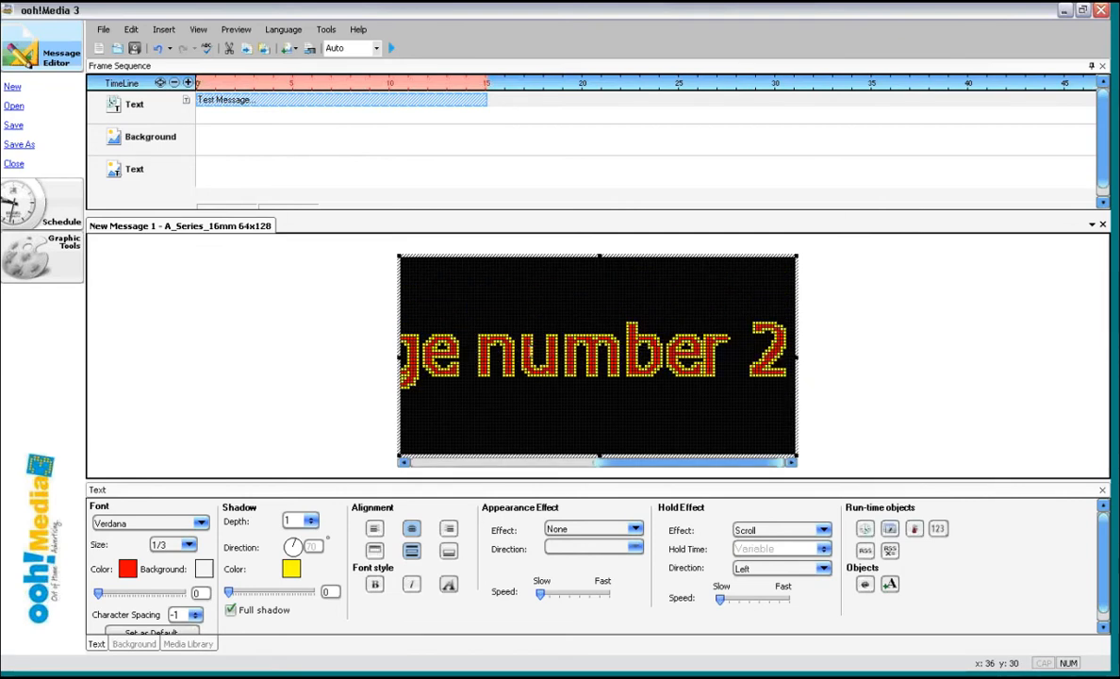
pyautogui.moveTo(464, 359); pyautogui.dragTo(970, 359)
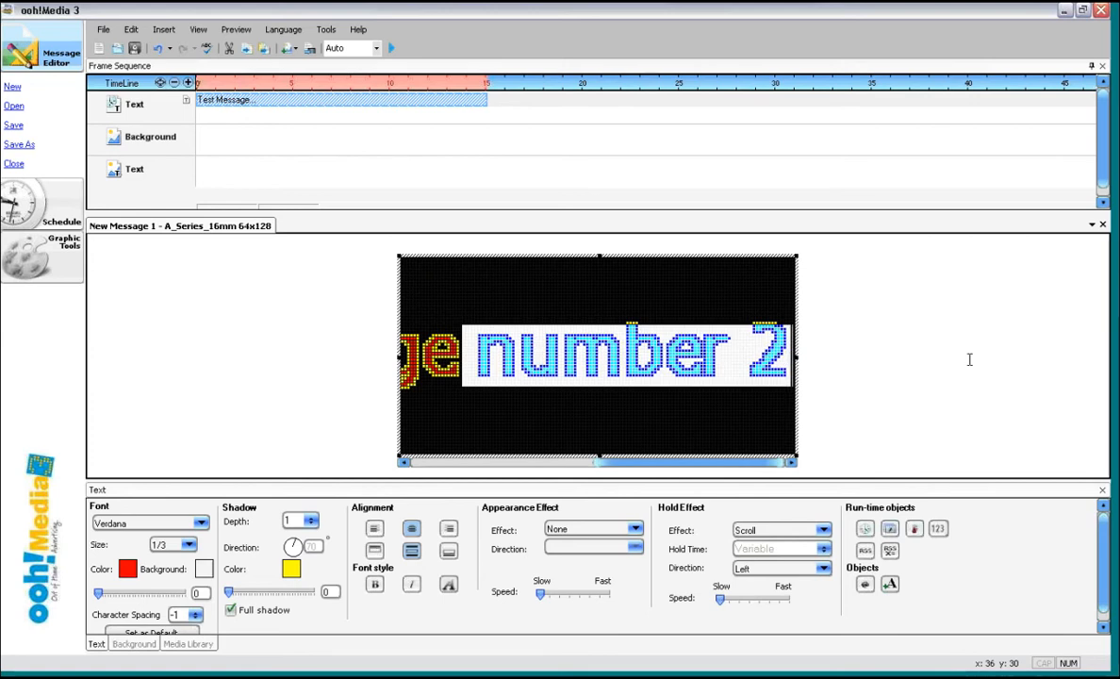
pyautogui.press('BackSpace')
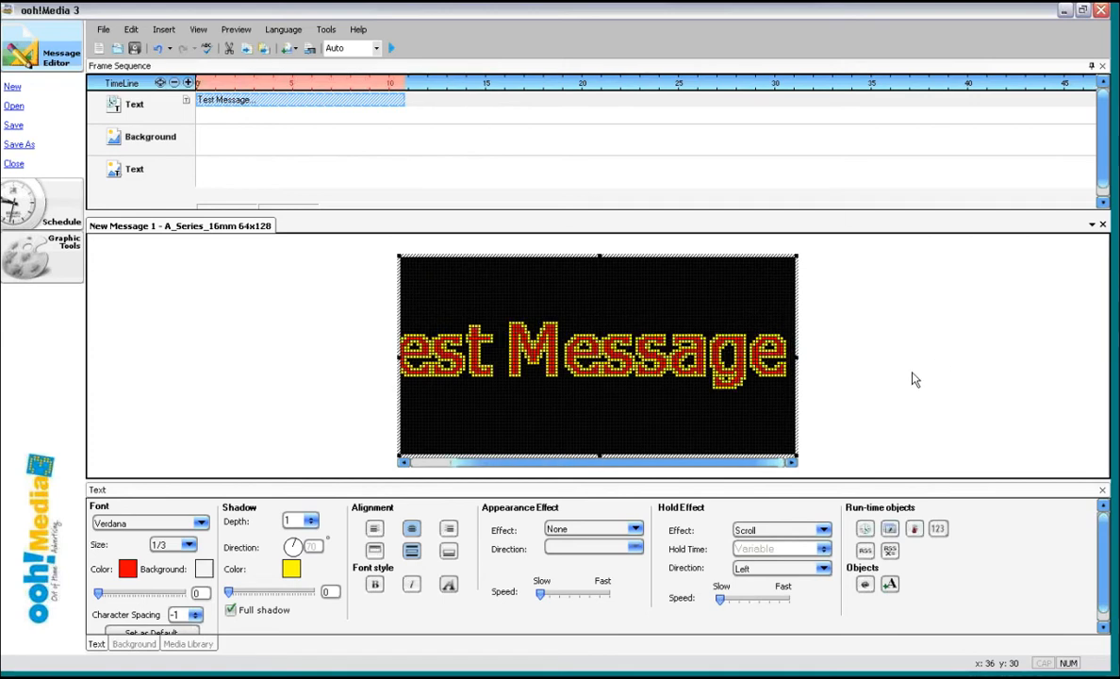
pyautogui.press('BackSpace')
pyautogui.press('BackSpace')
pyautogui.press('BackSpace')
pyautogui.press('BackSpace')
pyautogui.press('BackSpace')
pyautogui.press('BackSpace')
pyautogui.press('BackSpace')
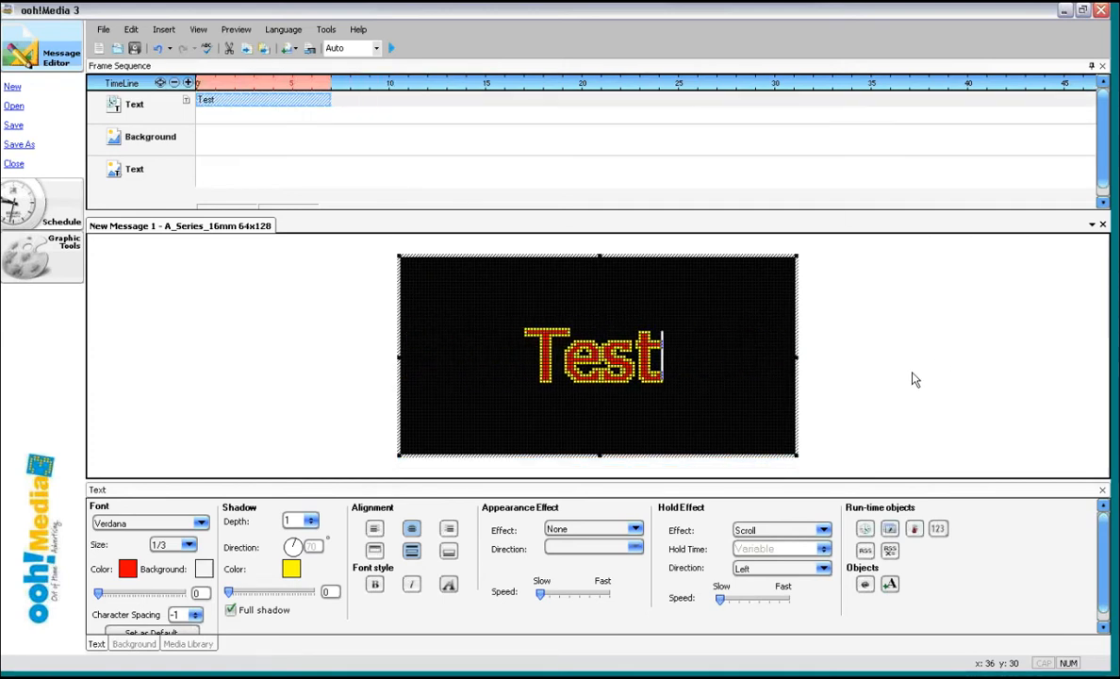
# Step: Try the left, right, top and bottom alignments on the text, and return it to the horizontal and vertical center
pyautogui.click(375, 528)
pyautogui.click(449, 528)
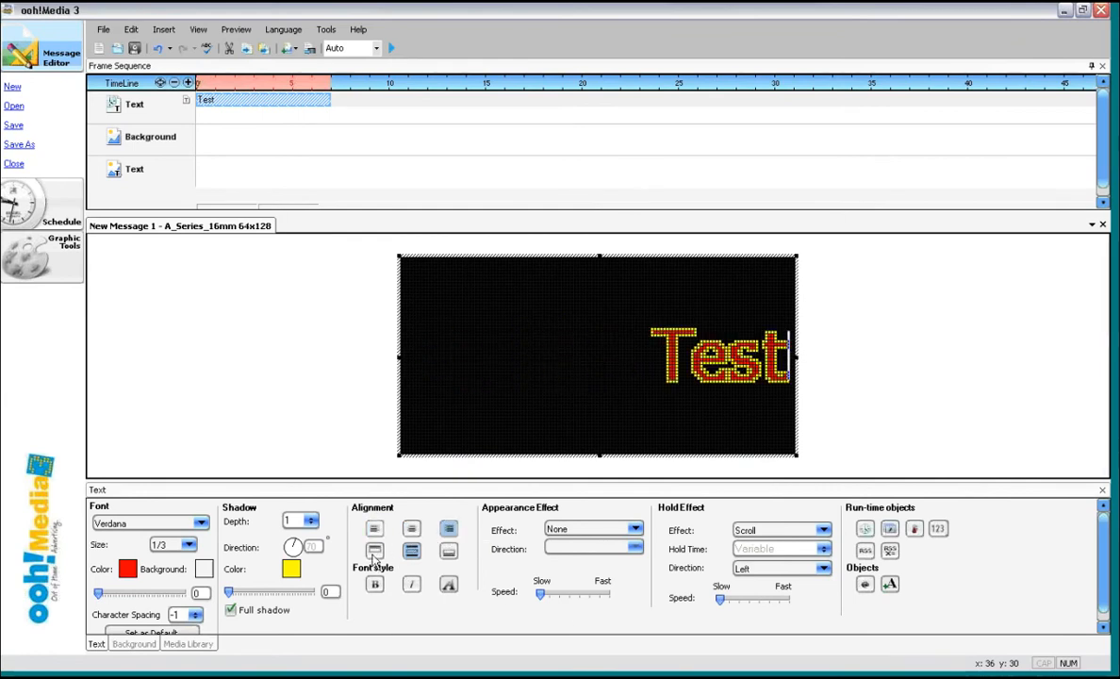
pyautogui.click(374, 551)
pyautogui.click(411, 550)
pyautogui.click(453, 554)
pyautogui.click(411, 551)
pyautogui.click(413, 529)
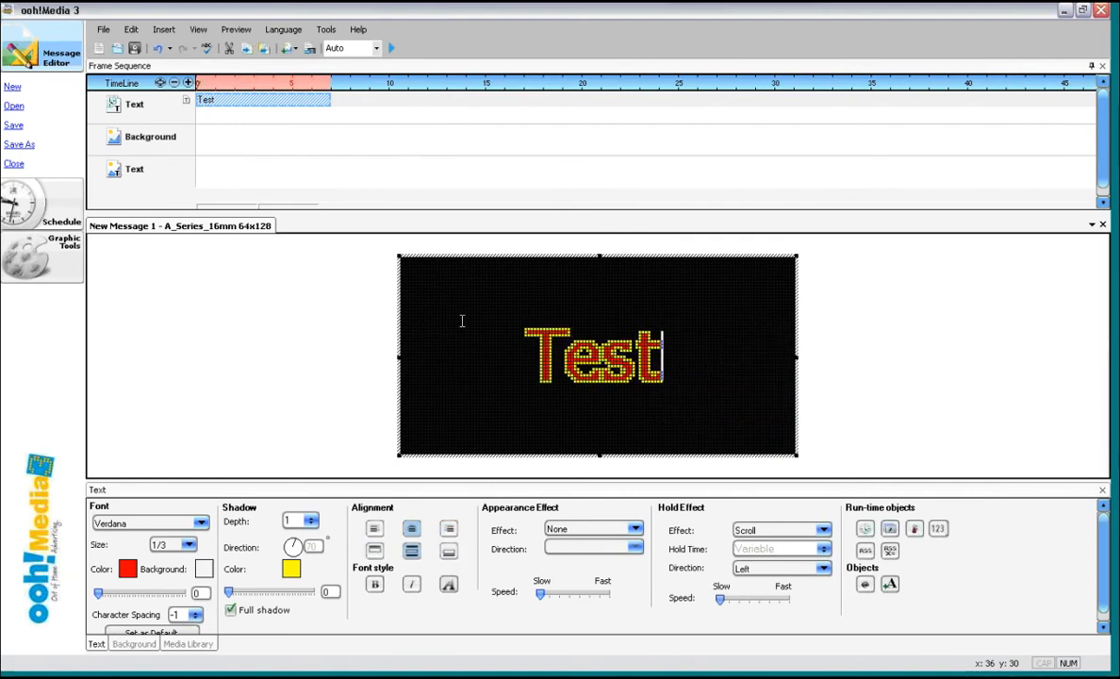
# Step: Delete the "Test" text object from the timeline
pyautogui.rightClick(282, 100)
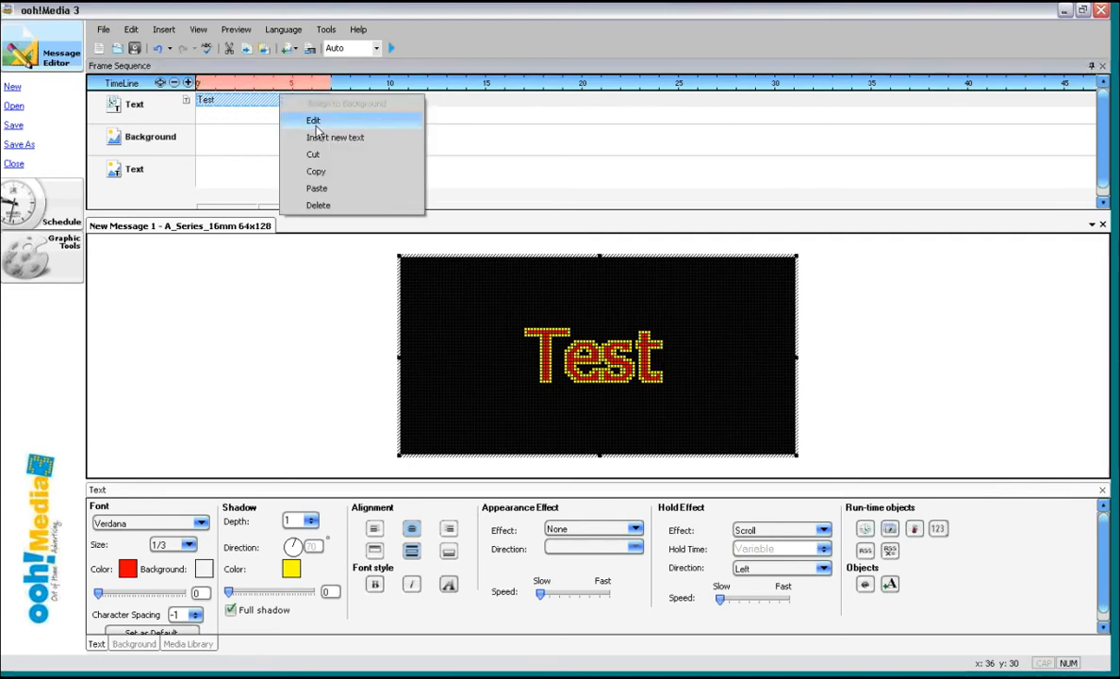
pyautogui.click(312, 204)
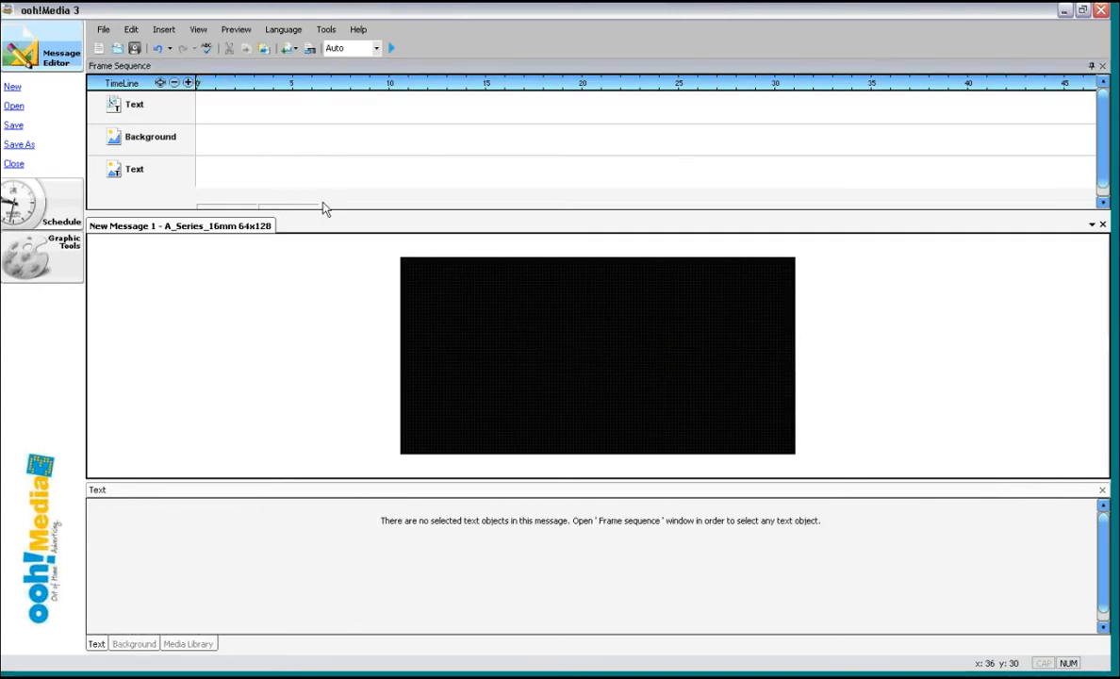
# Step: Insert a new text object into the message and replace its placeholder text with "Hold"
pyautogui.click(164, 30)
pyautogui.click(176, 64)
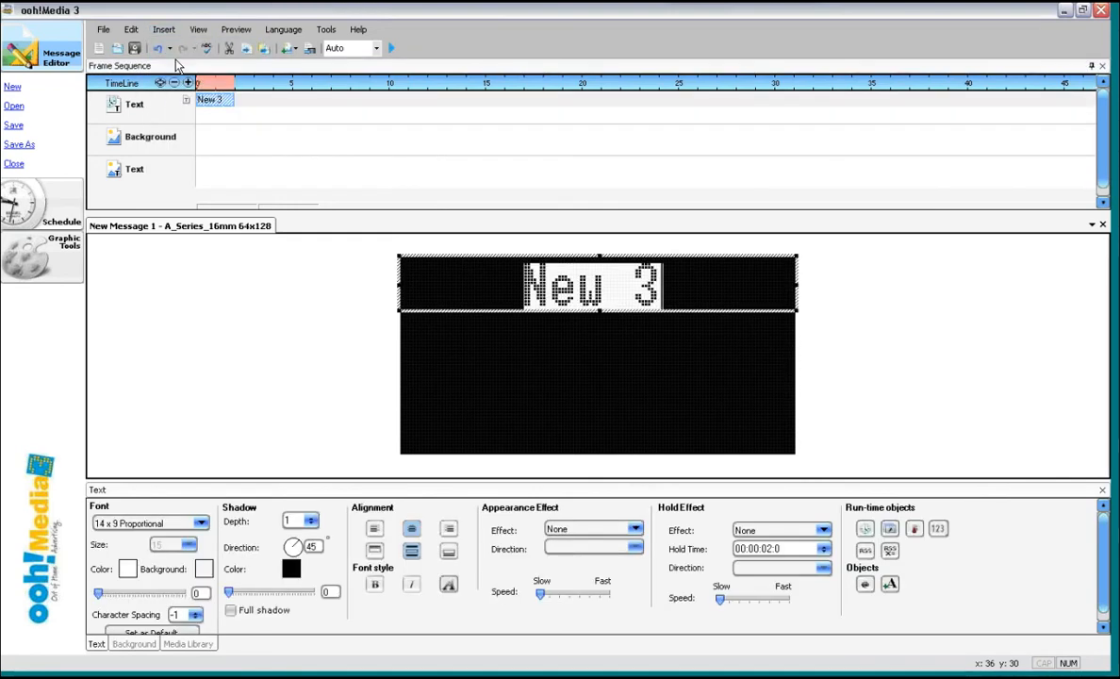
pyautogui.click(696, 295)
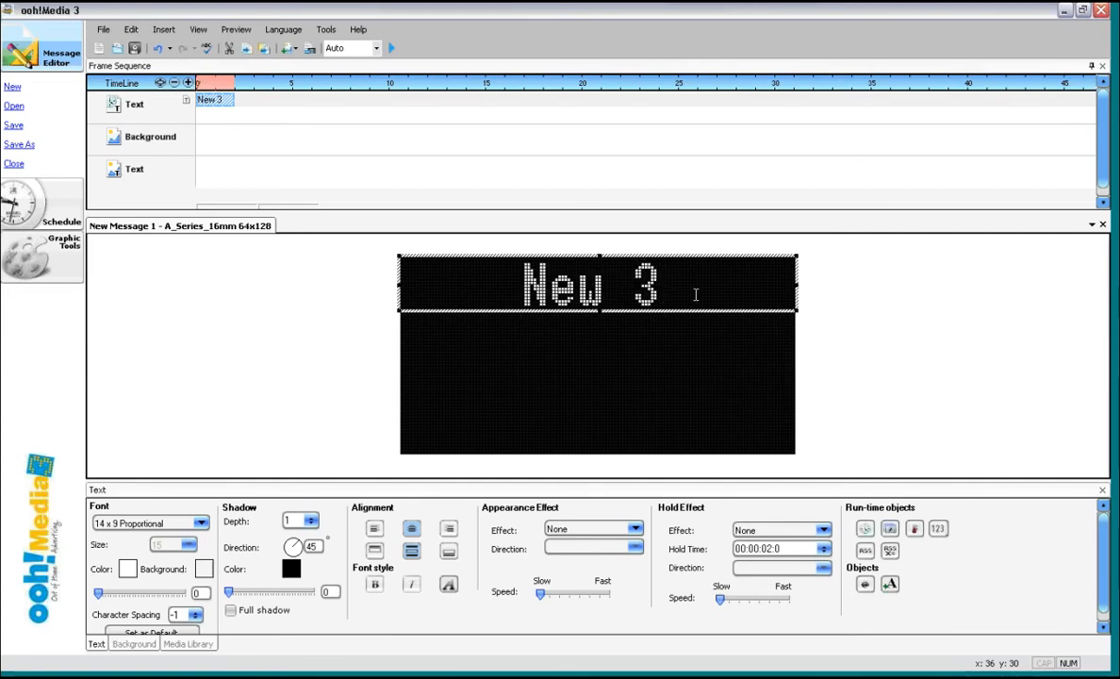
pyautogui.press('BackSpace')
pyautogui.press('BackSpace')
pyautogui.press('BackSpace')
pyautogui.press('BackSpace')
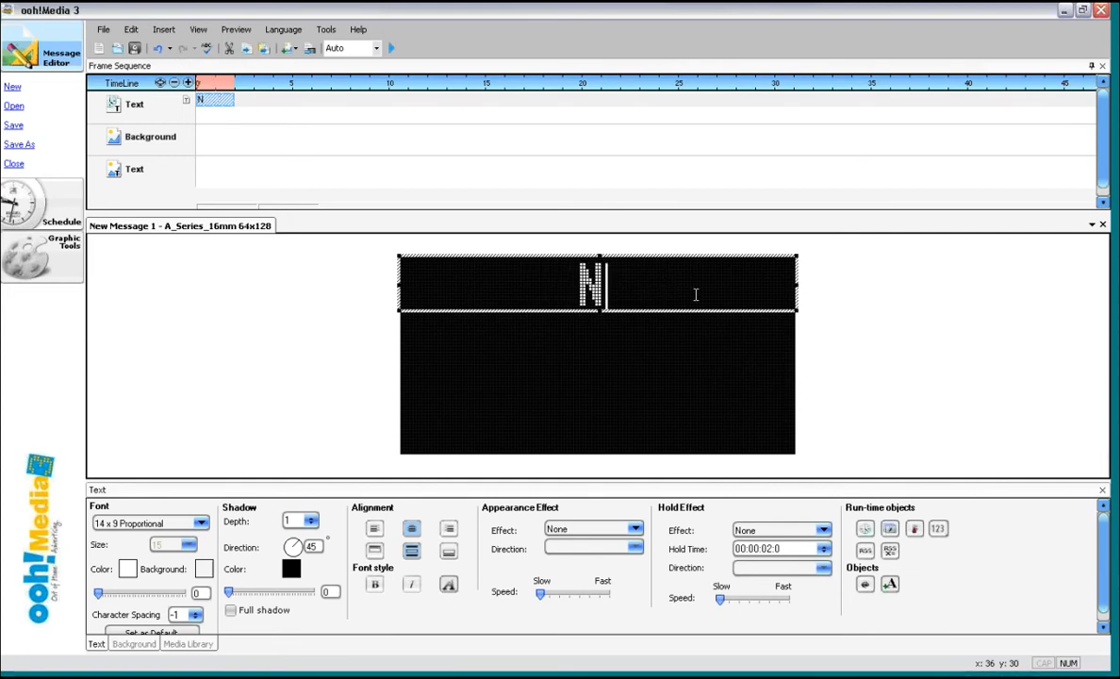
pyautogui.press('BackSpace')
pyautogui.write('Hi')
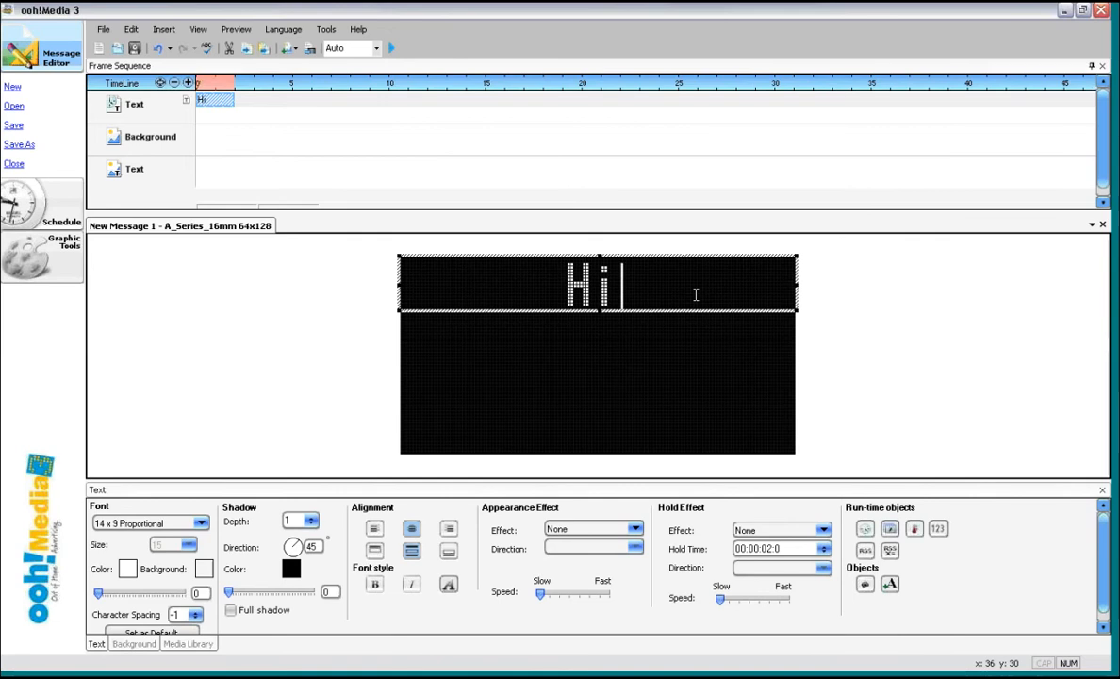
pyautogui.write('ld')
pyautogui.press('BackSpace')
pyautogui.press('BackSpace')
pyautogui.press('BackSpace')
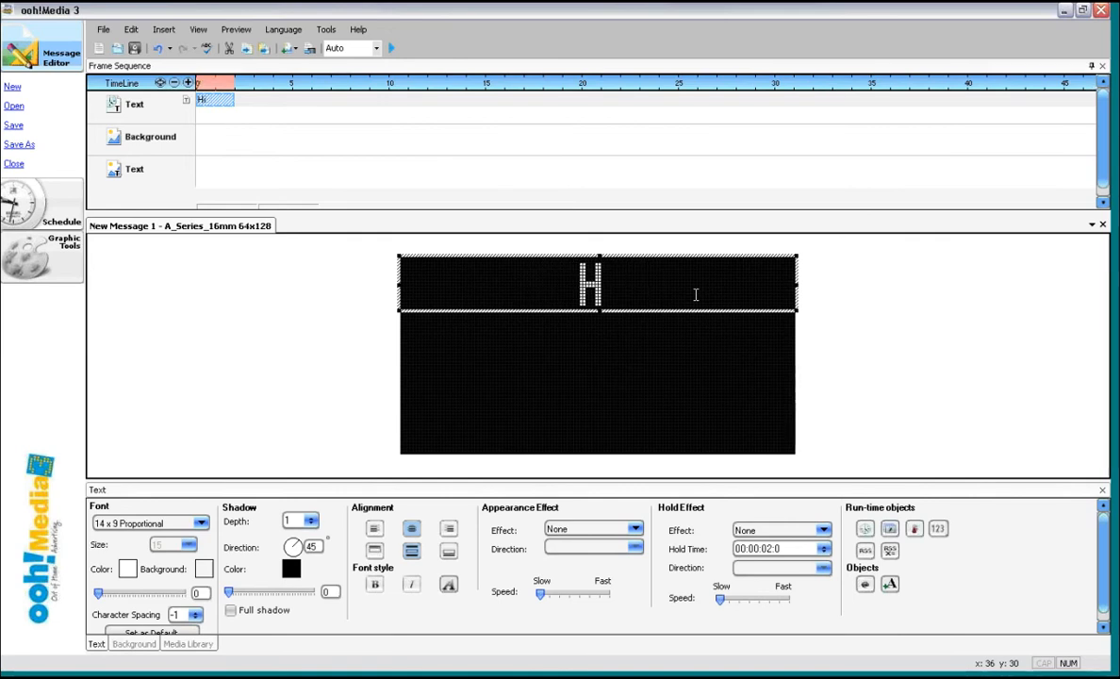
pyautogui.write('old')
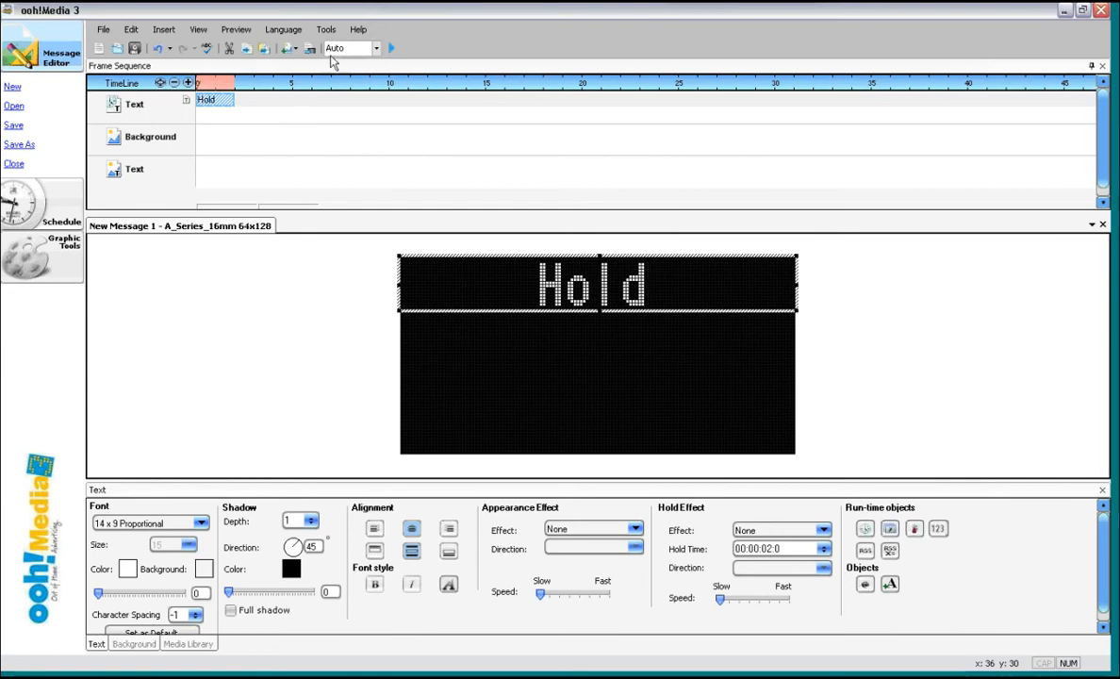
# Step: Add a second text object reading "Scroll" directly below the "Hold" line and give it the Scroll hold effect
pyautogui.click(164, 29)
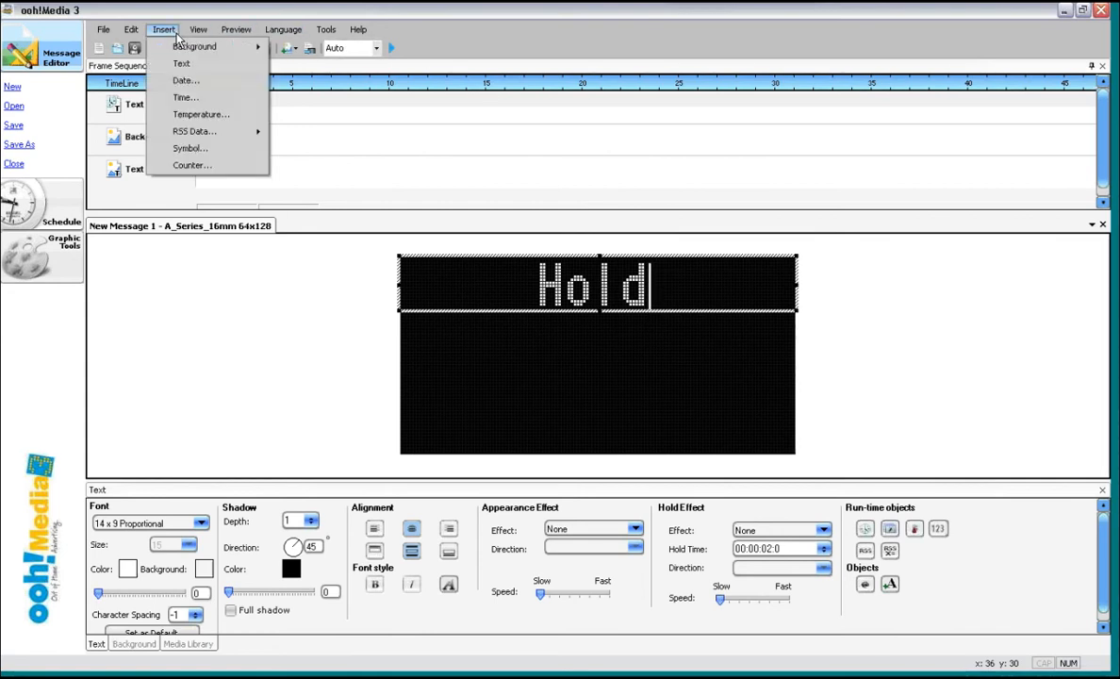
pyautogui.click(183, 63)
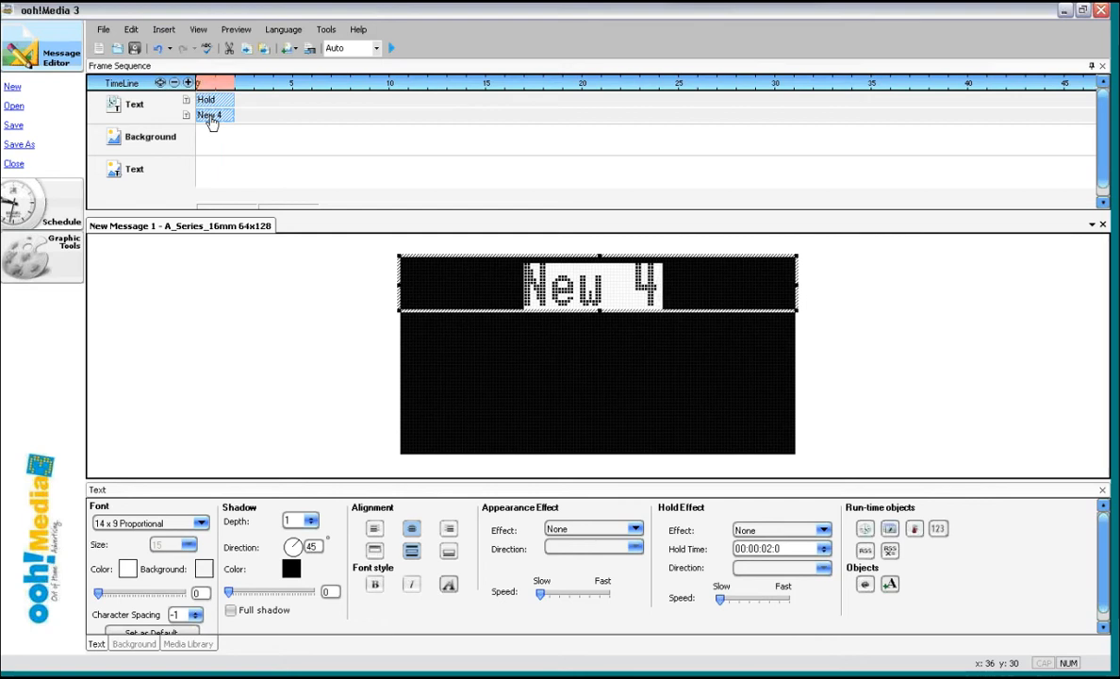
pyautogui.moveTo(500, 254); pyautogui.dragTo(498, 311)
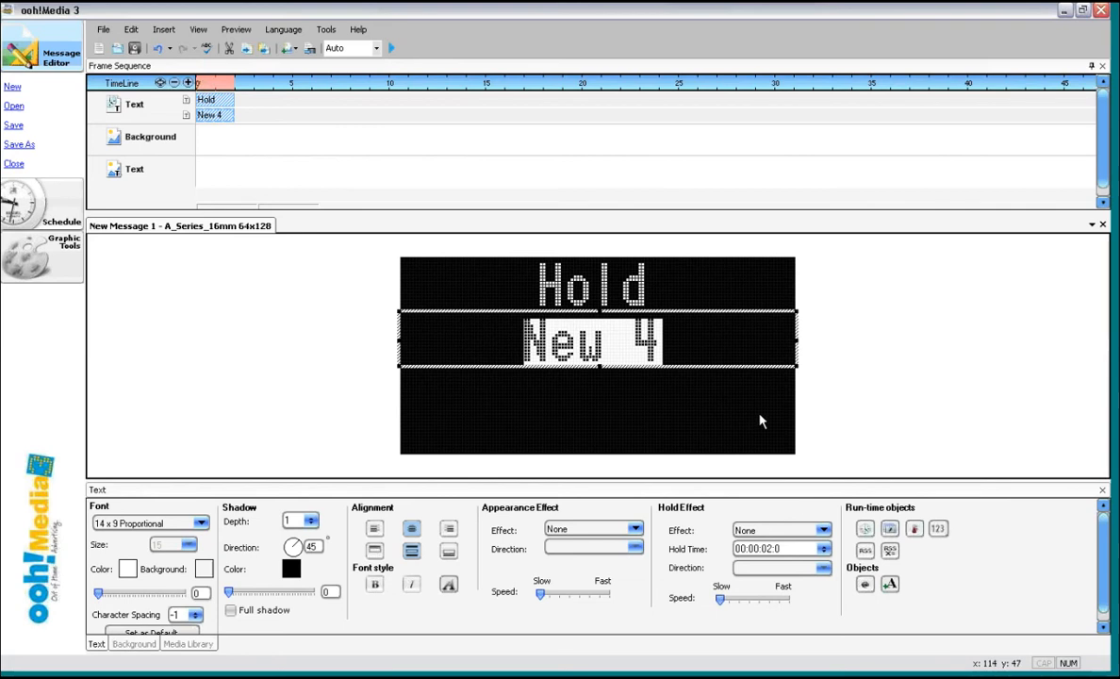
pyautogui.moveTo(689, 343); pyautogui.dragTo(512, 349)
pyautogui.write('Scroll')
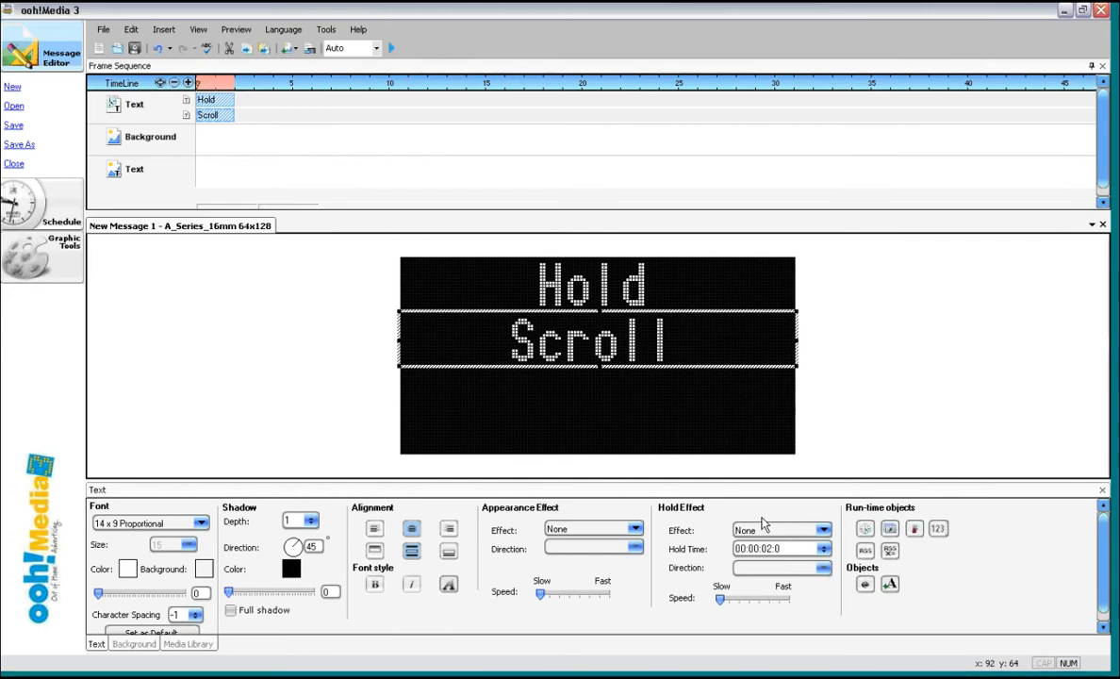
pyautogui.click(823, 531)
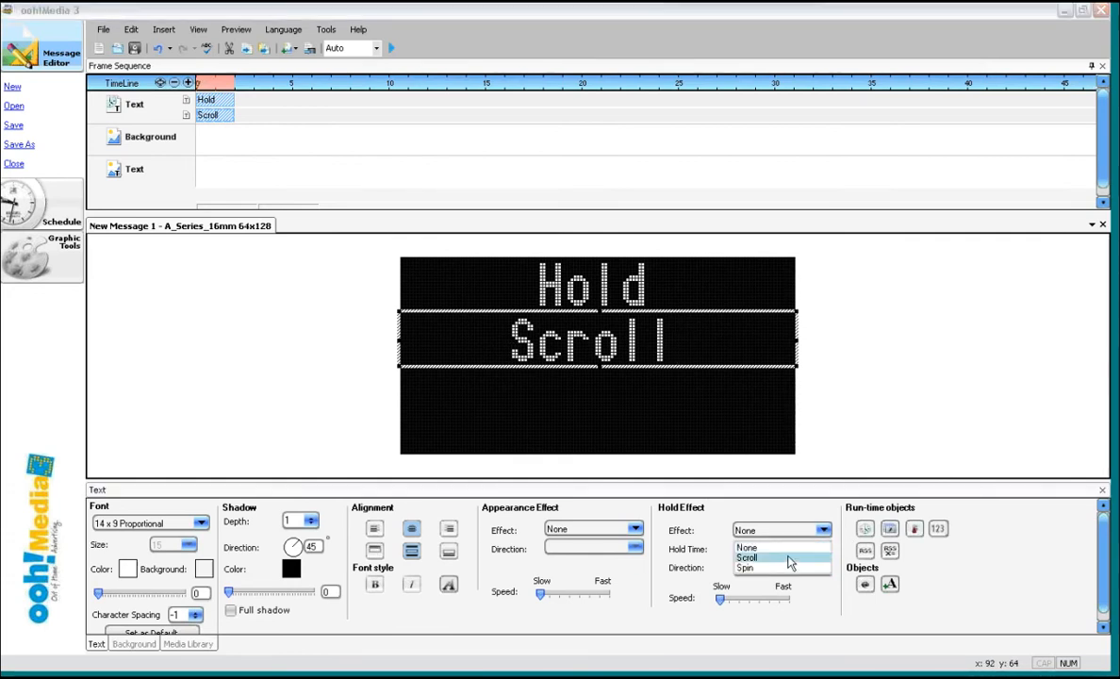
pyautogui.click(784, 565)
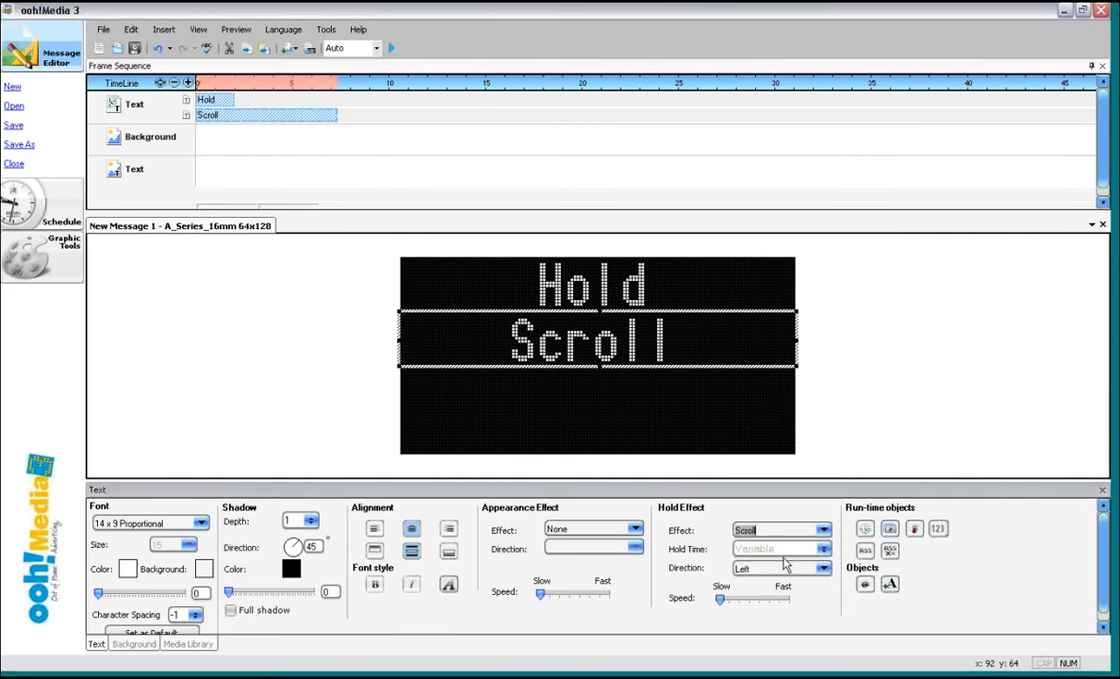
# Step: Extend the "Hold" object on the timeline to match the length of "Scroll", 7.4 seconds, and play the message
pyautogui.click(233, 102)
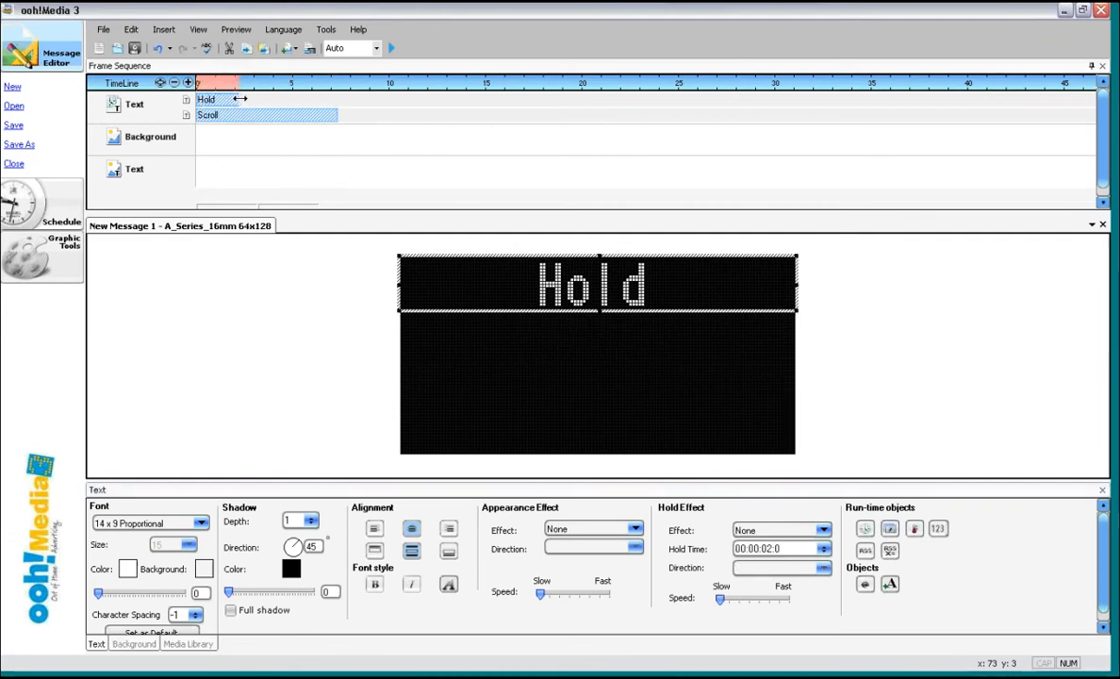
pyautogui.moveTo(284, 99); pyautogui.dragTo(332, 100)
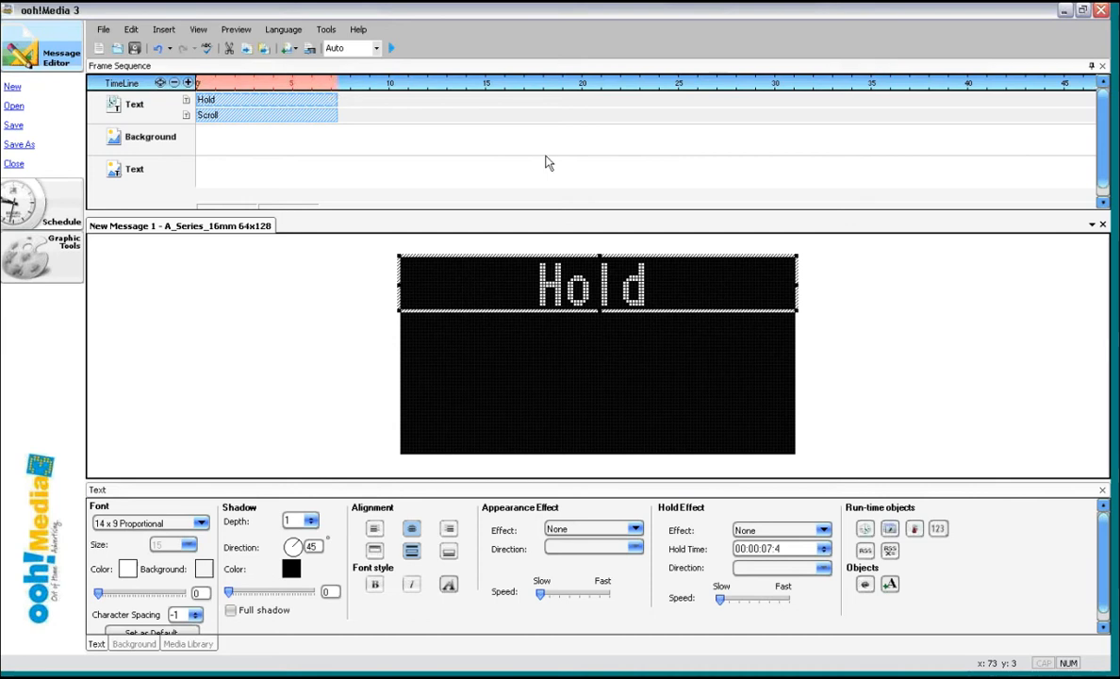
pyautogui.click(395, 51)
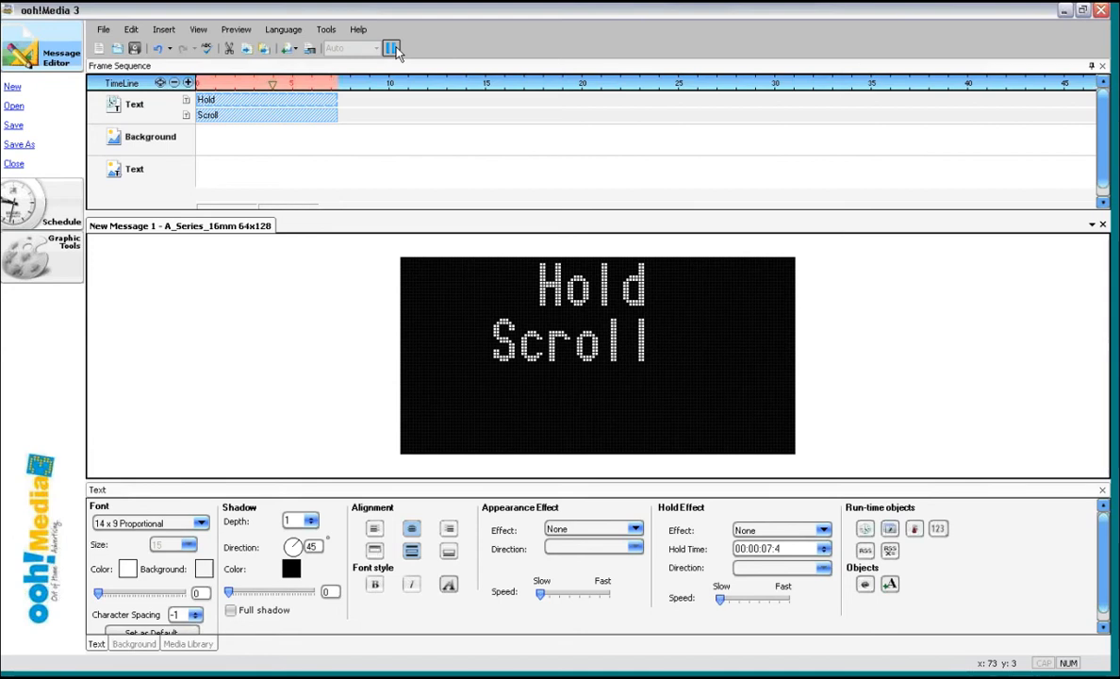
pyautogui.click(396, 48)
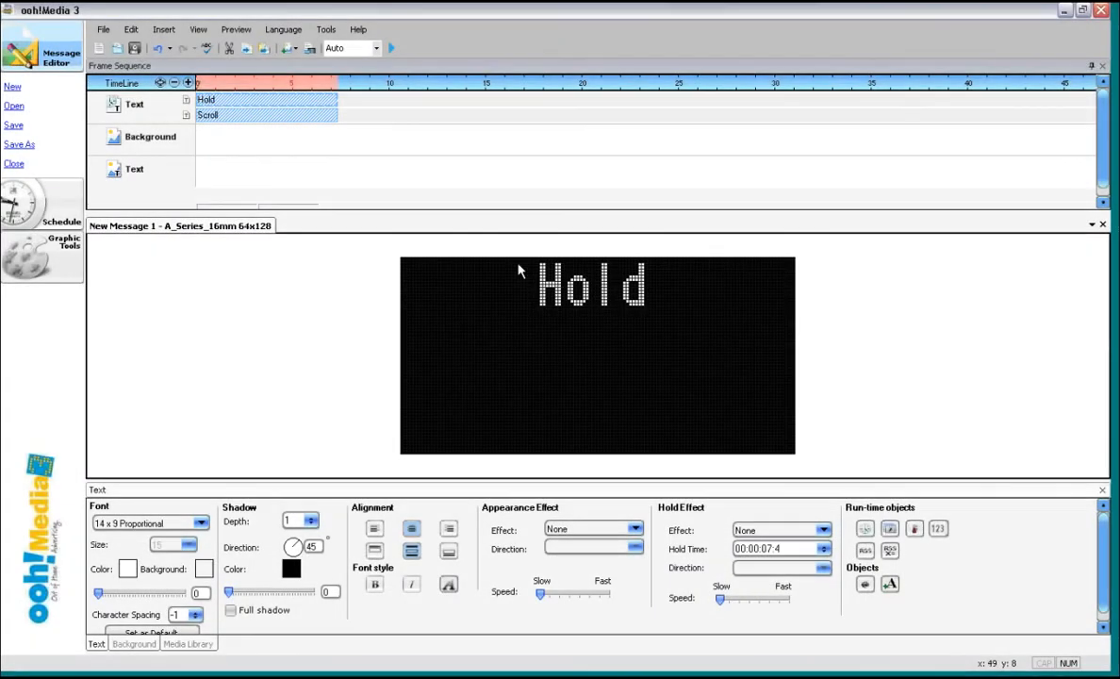
# Step: Delete the "Scroll" text object from the timeline
pyautogui.click(323, 118)
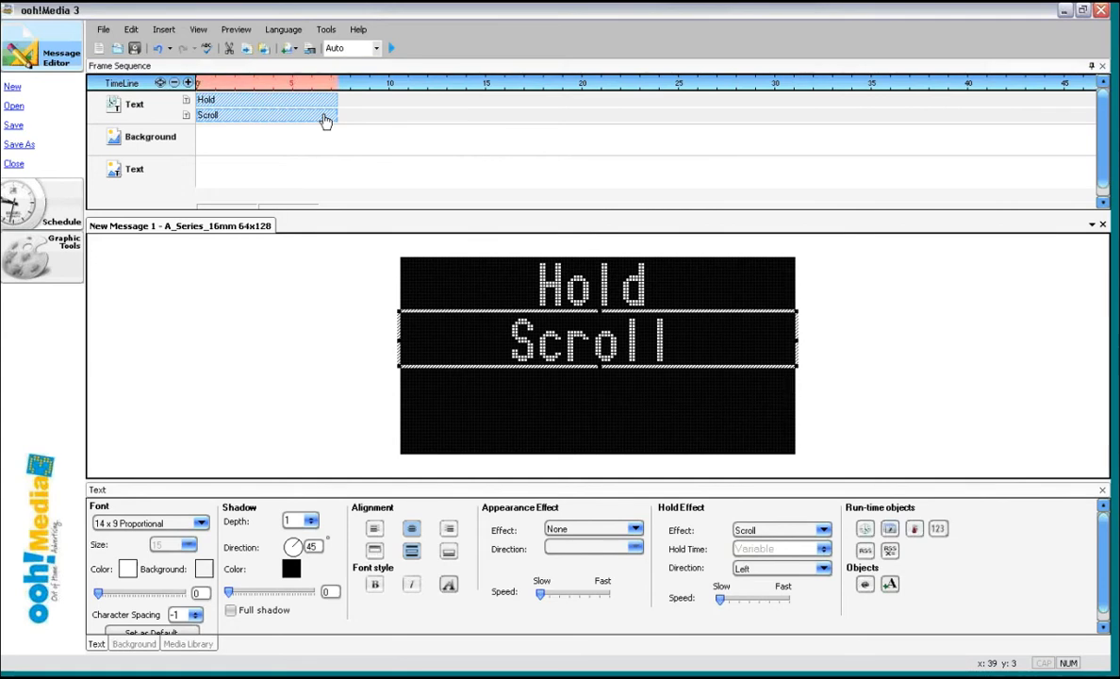
pyautogui.rightClick(237, 117)
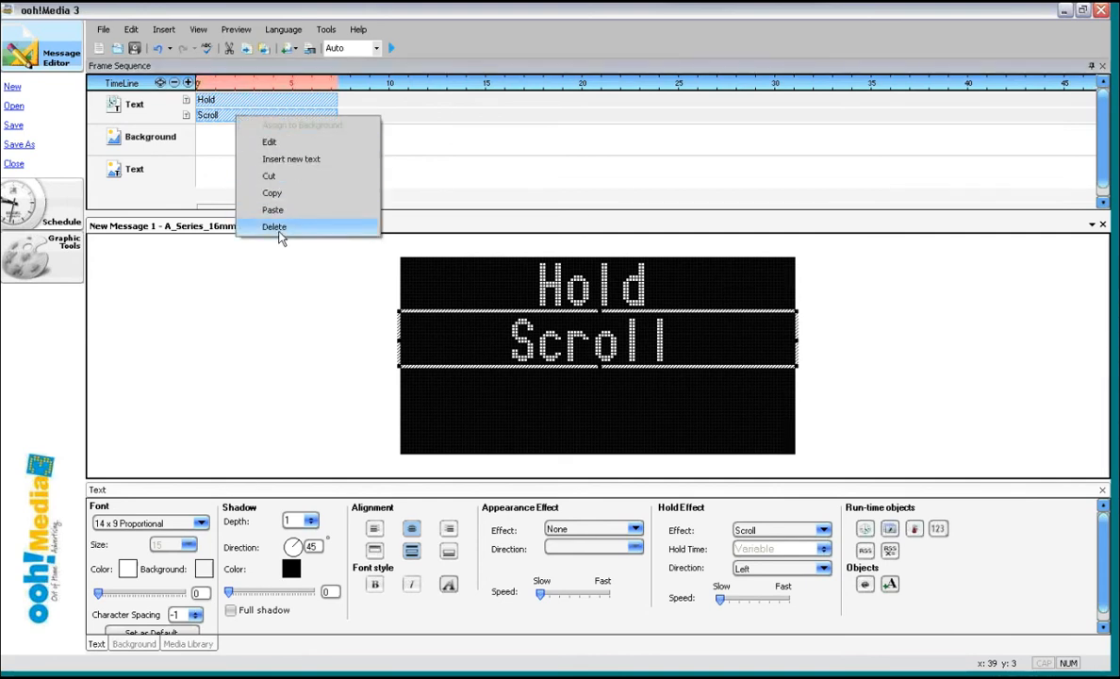
pyautogui.click(279, 233)
# Step: Open the "Hold" text for editing, apply the Snow appearance effect and play the message
pyautogui.rightClick(281, 100)
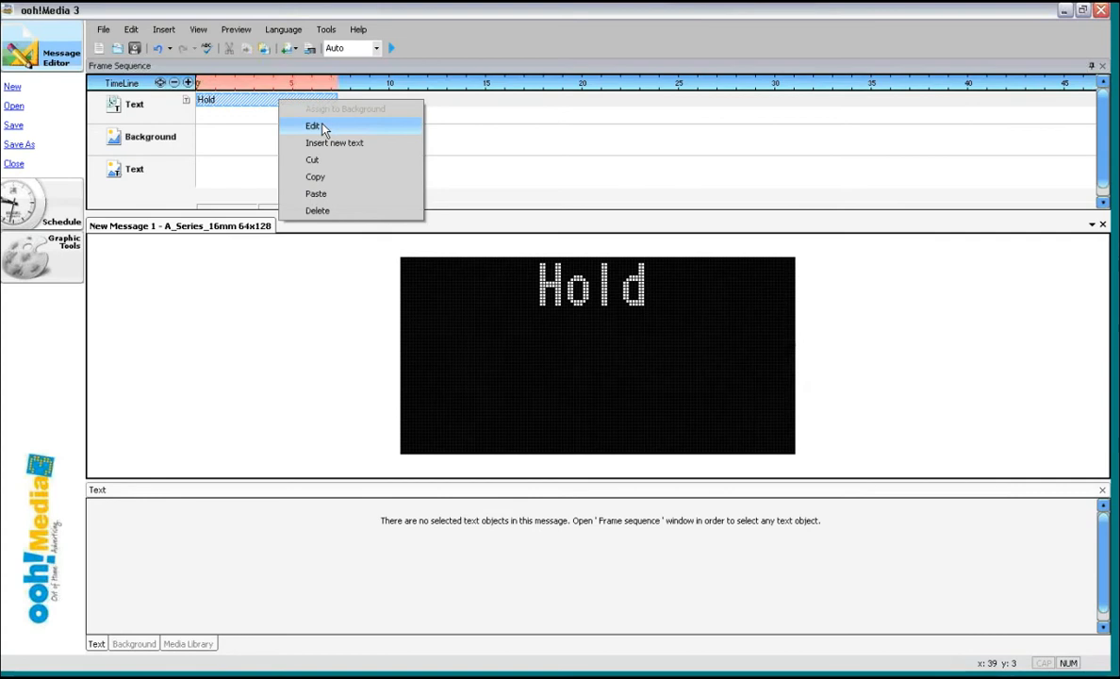
pyautogui.click(320, 128)
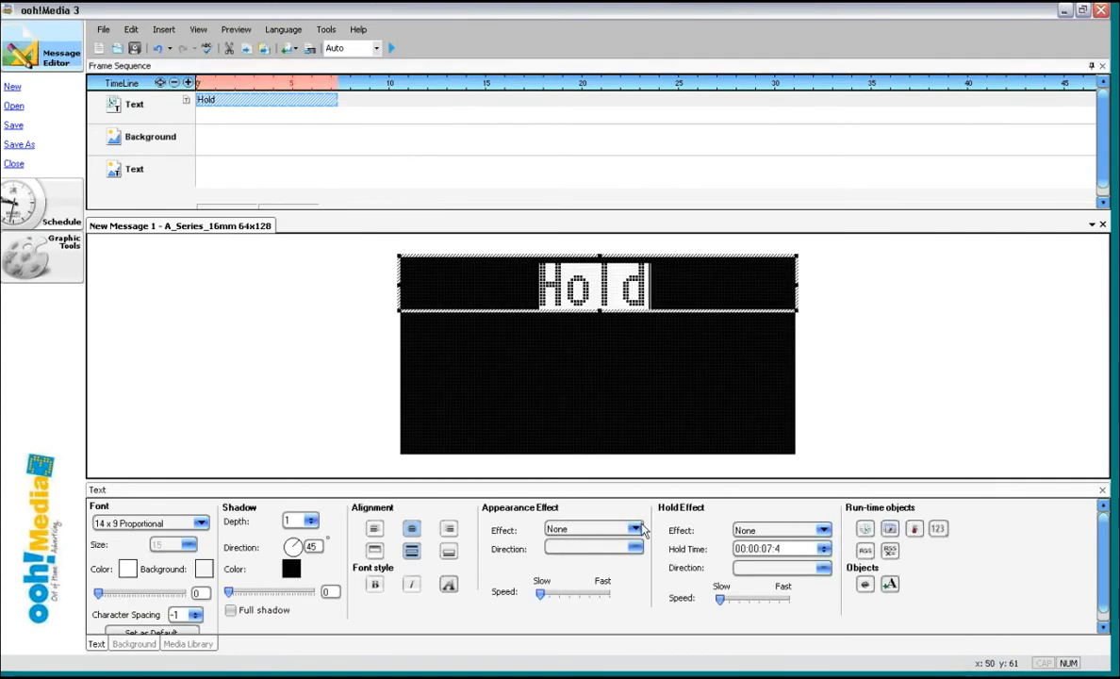
pyautogui.click(636, 529)
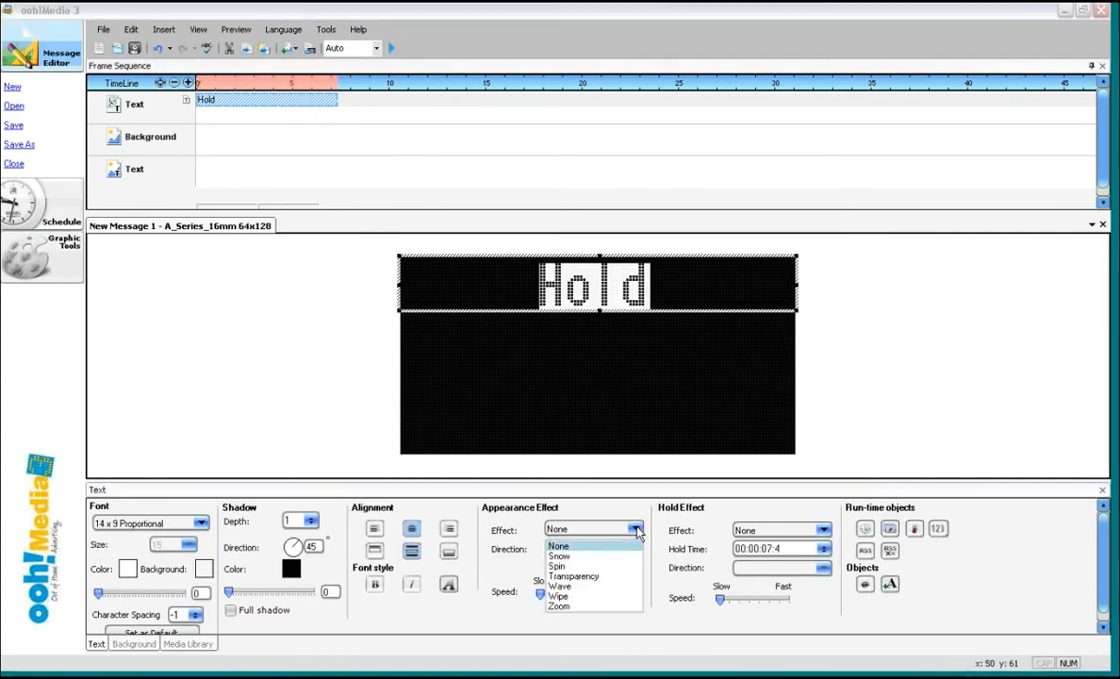
pyautogui.click(578, 557)
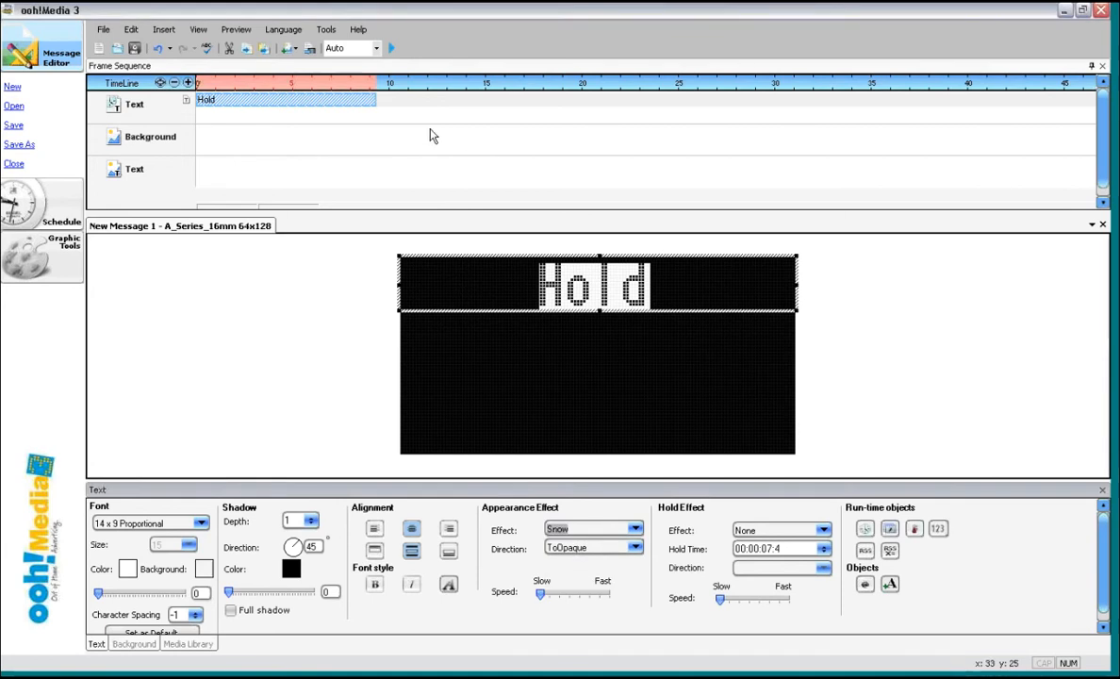
pyautogui.click(393, 51)
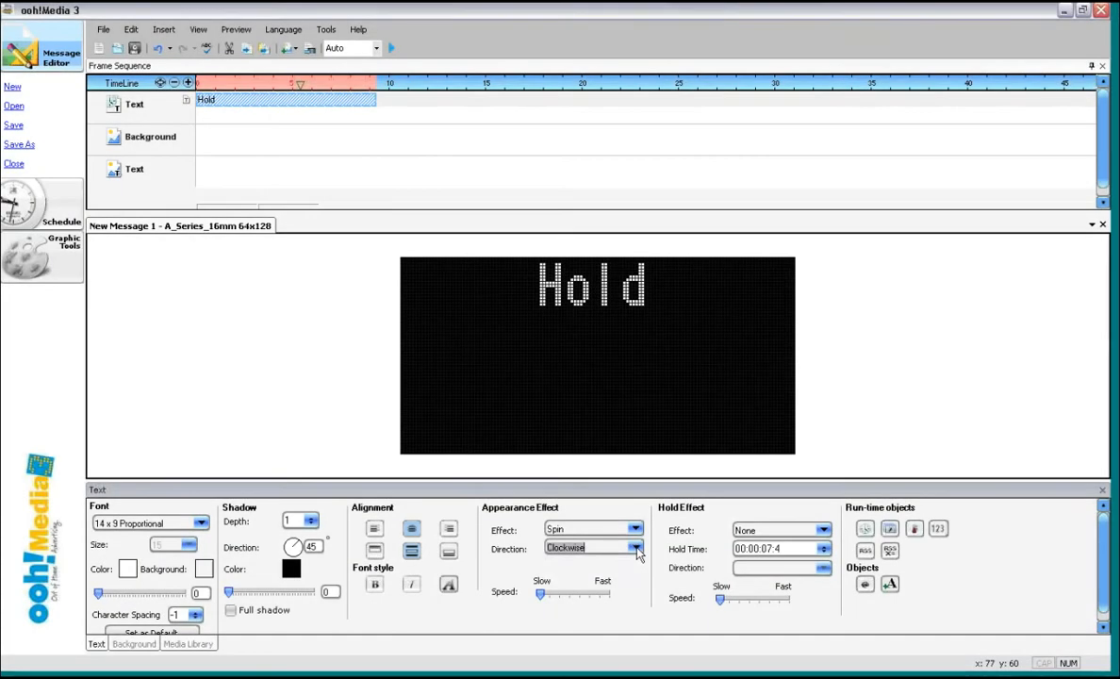
# Step: Check the direction options of the Spin appearance effect and set the "Hold" text's appearance effect back to None
pyautogui.click(636, 549)
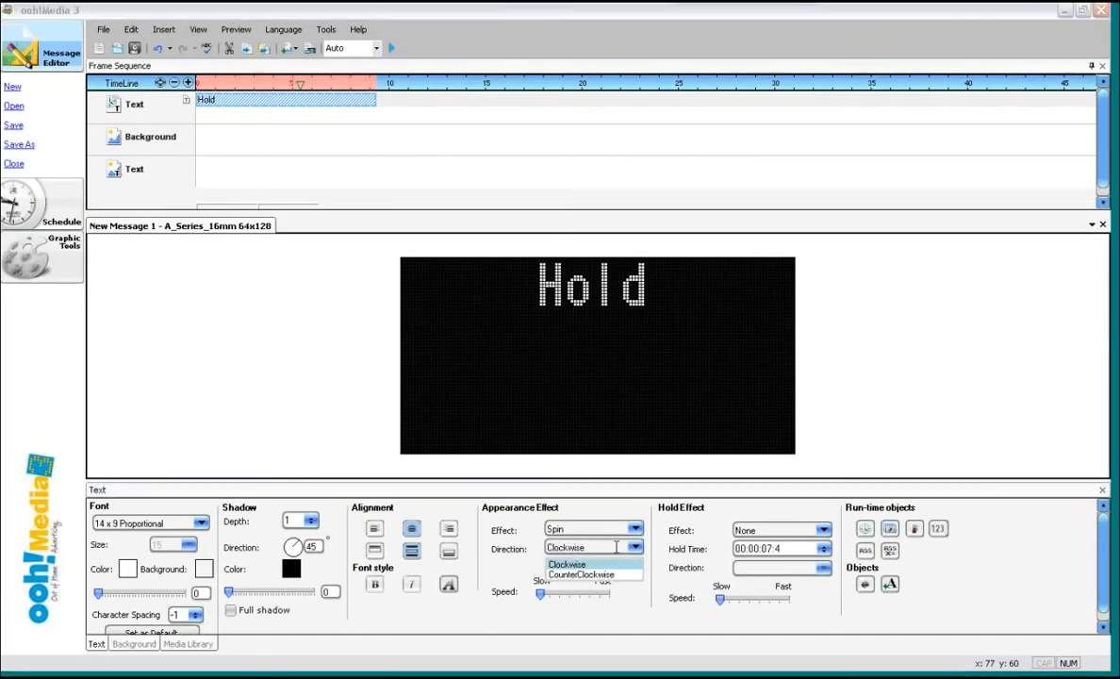
pyautogui.click(615, 545)
pyautogui.click(591, 529)
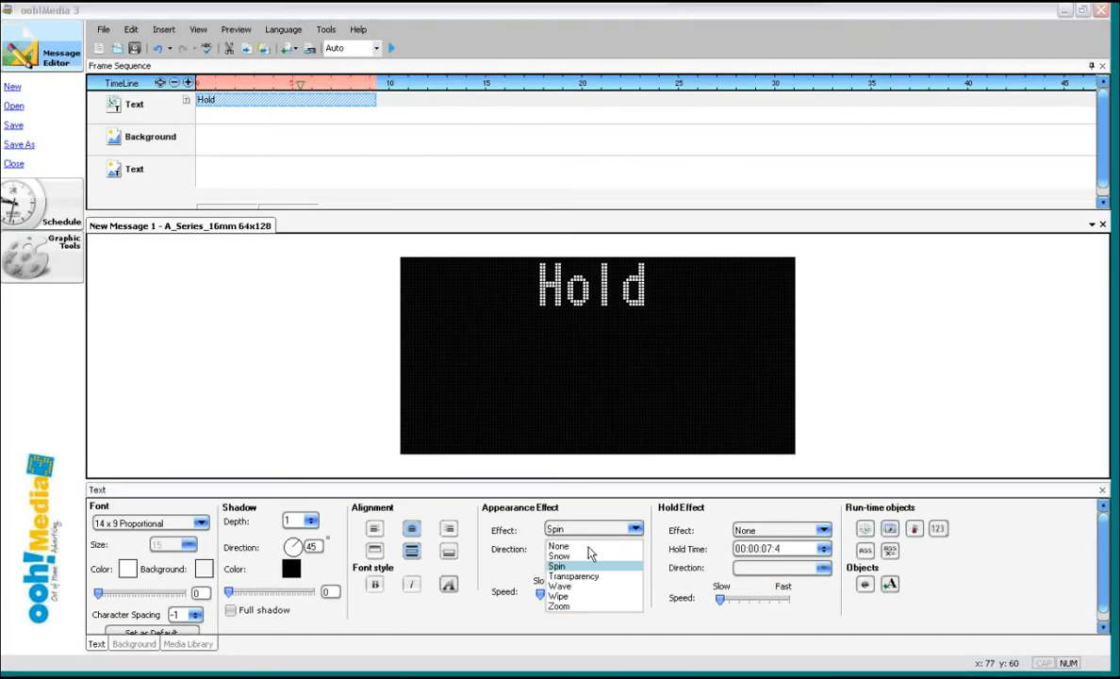
pyautogui.click(588, 548)
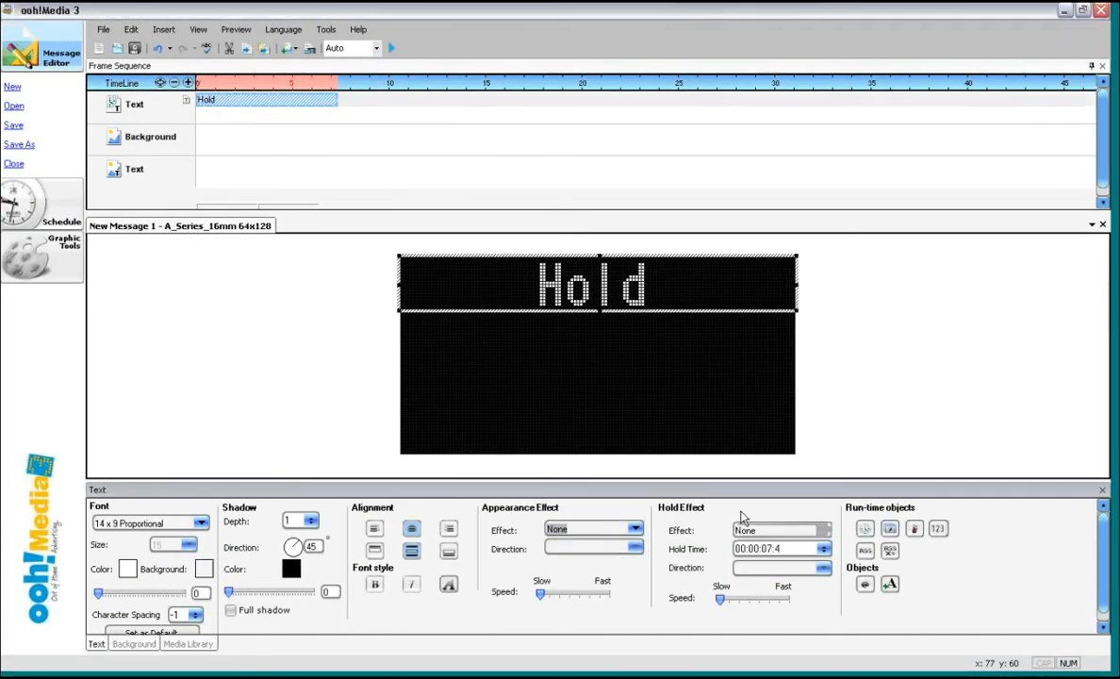
# Step: Briefly play the message and shorten the "Hold" object on the timeline to a hold time of 3 seconds
pyautogui.click(392, 48)
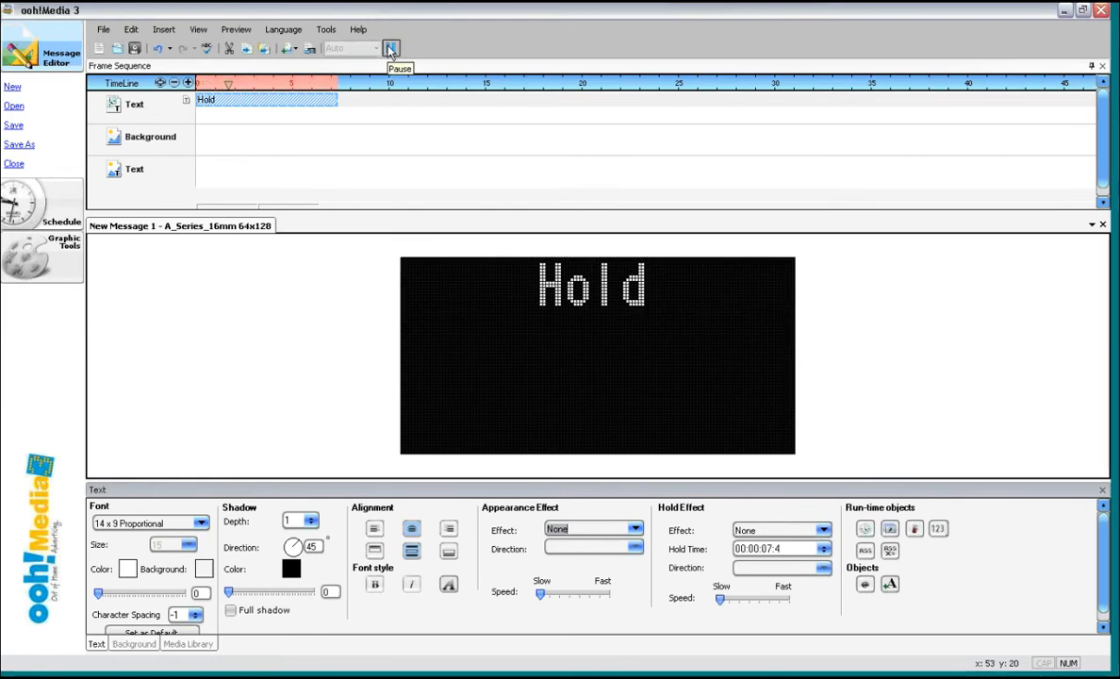
pyautogui.click(391, 48)
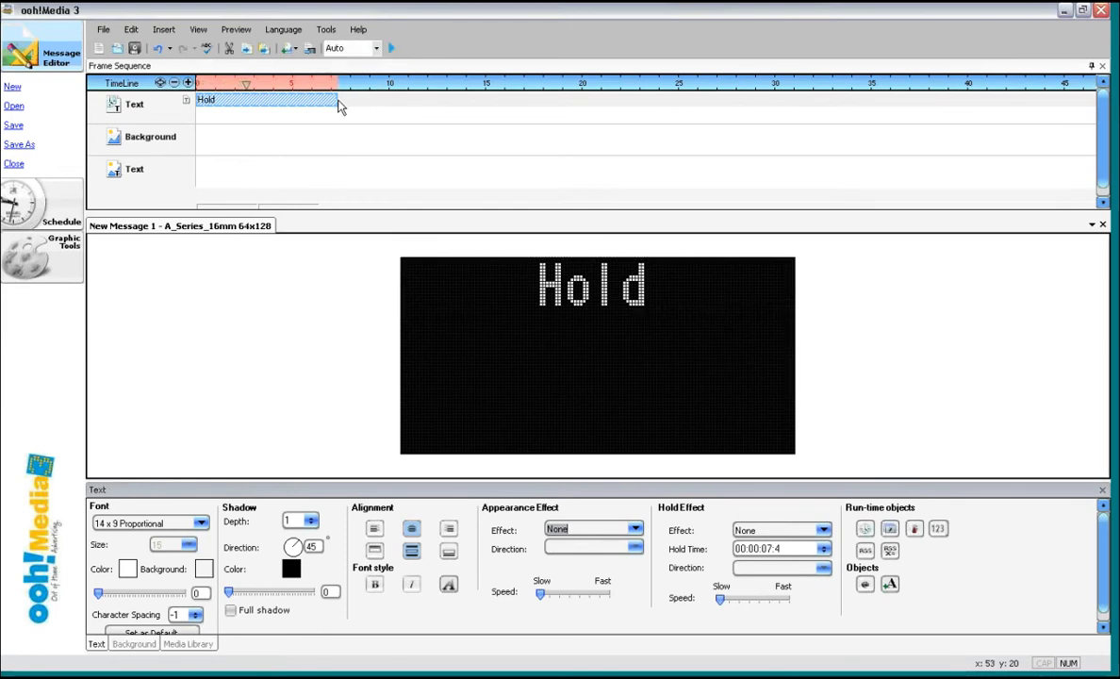
pyautogui.moveTo(336, 101); pyautogui.dragTo(247, 106)
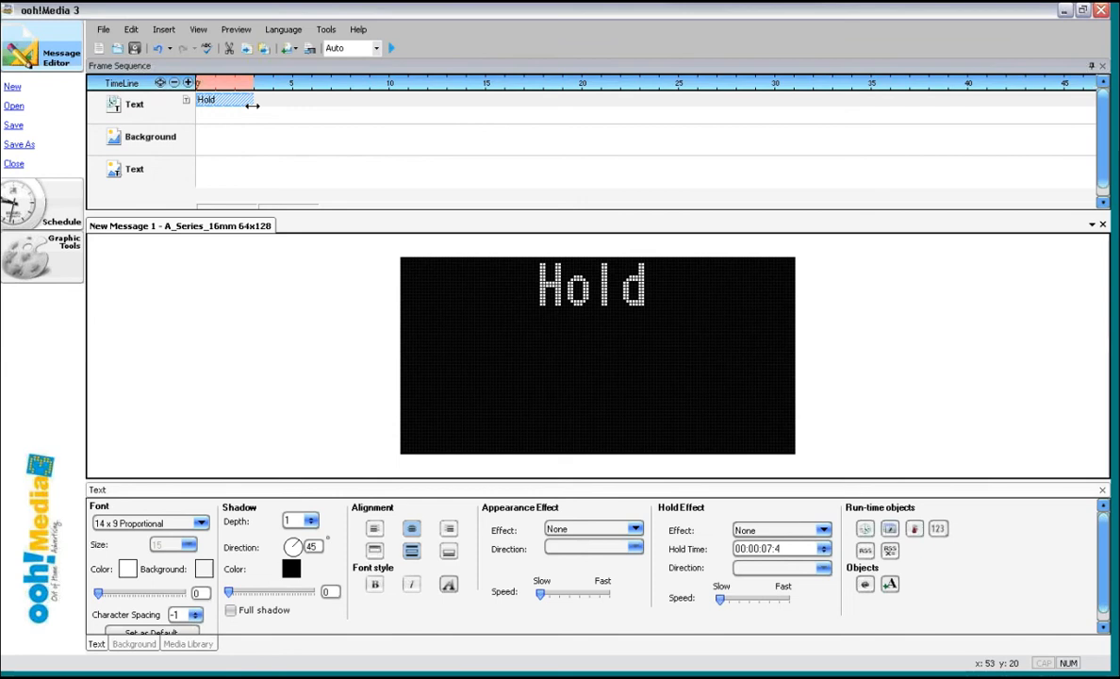
pyautogui.moveTo(252, 105); pyautogui.dragTo(252, 106)
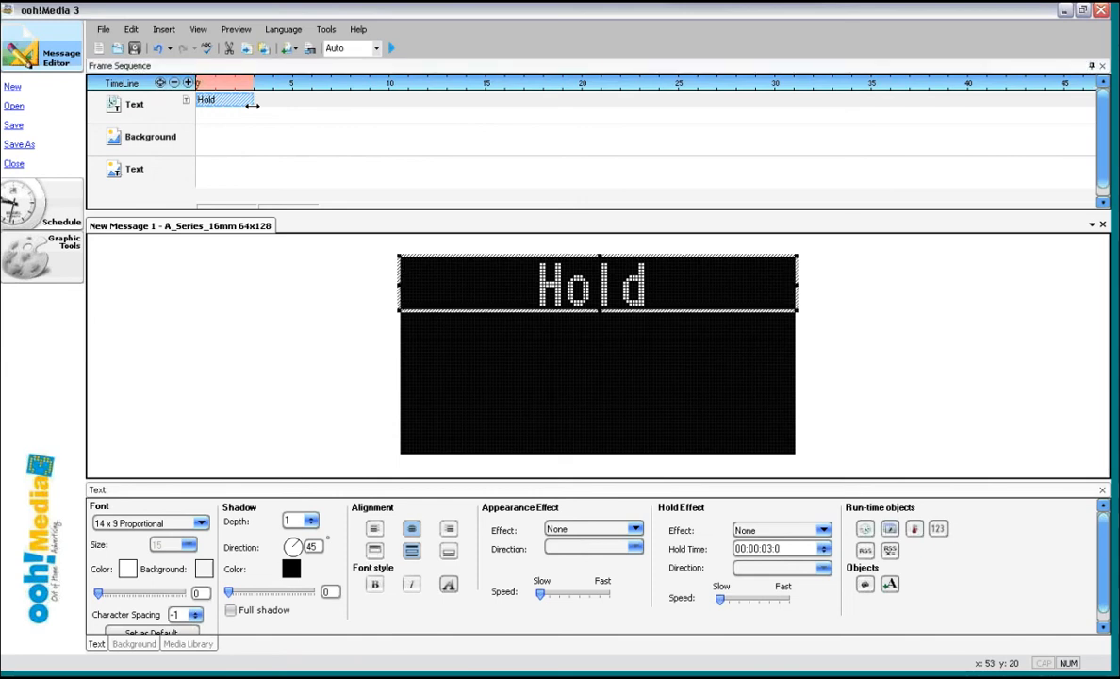
# Step: Insert a new text object and place it on the text track directly after the 3-second "Hold" object
pyautogui.click(164, 29)
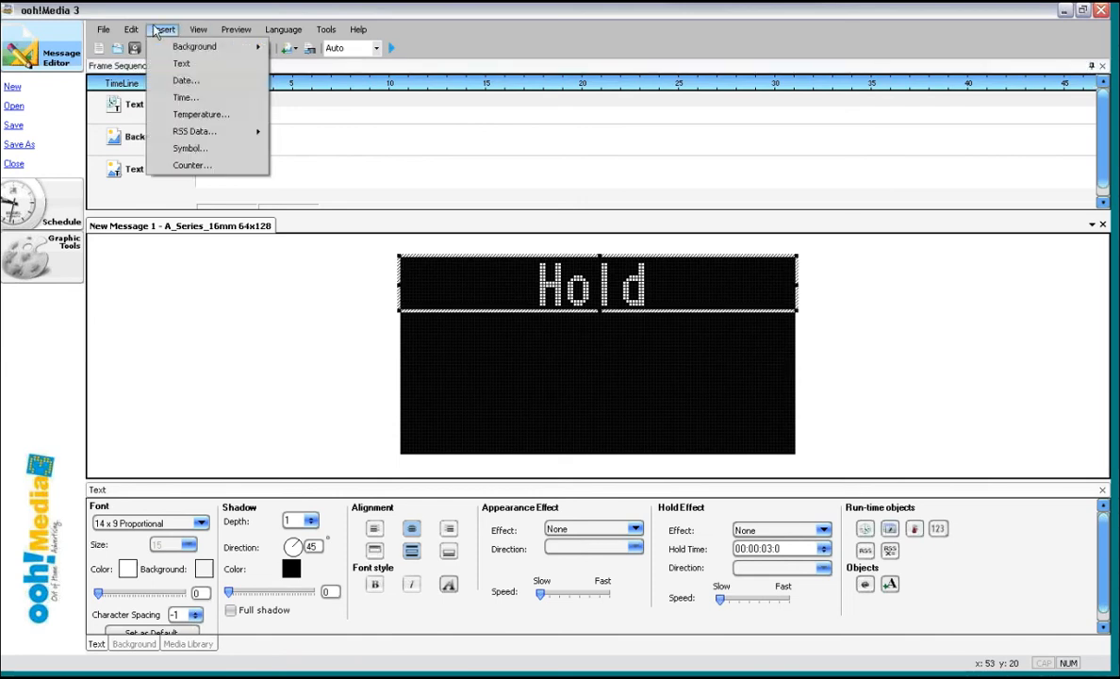
pyautogui.click(190, 66)
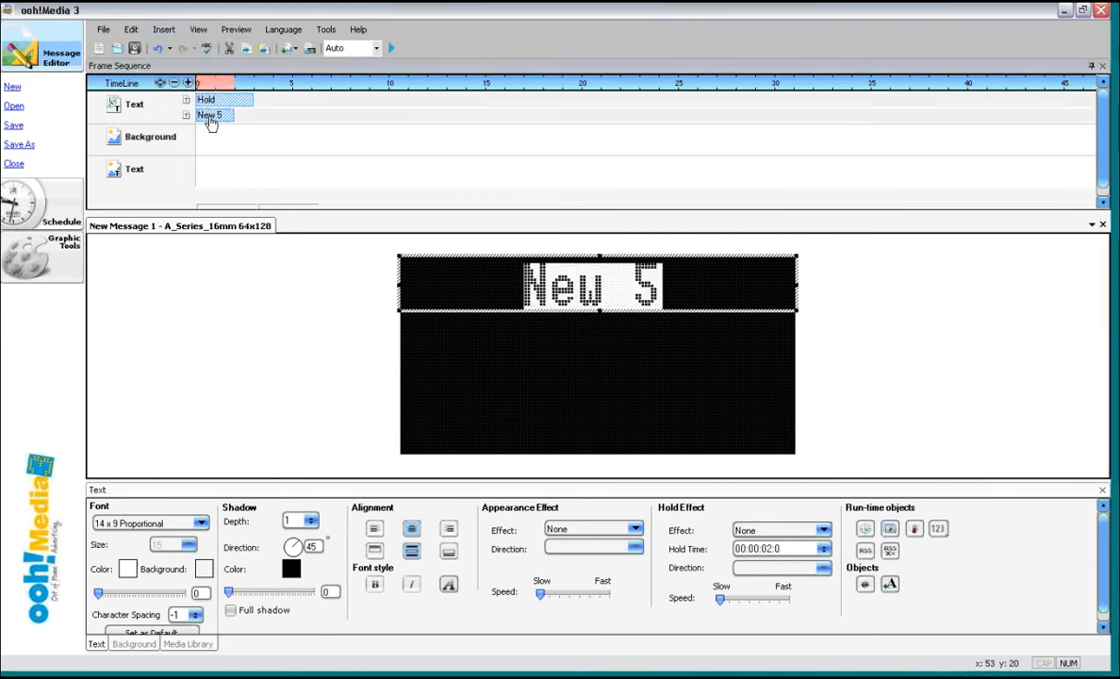
pyautogui.moveTo(214, 125)
pyautogui.mouseDown()
pyautogui.moveTo(262, 123)
pyautogui.moveTo(280, 102)
pyautogui.moveTo(267, 105)
pyautogui.moveTo(277, 112)
pyautogui.mouseUp()
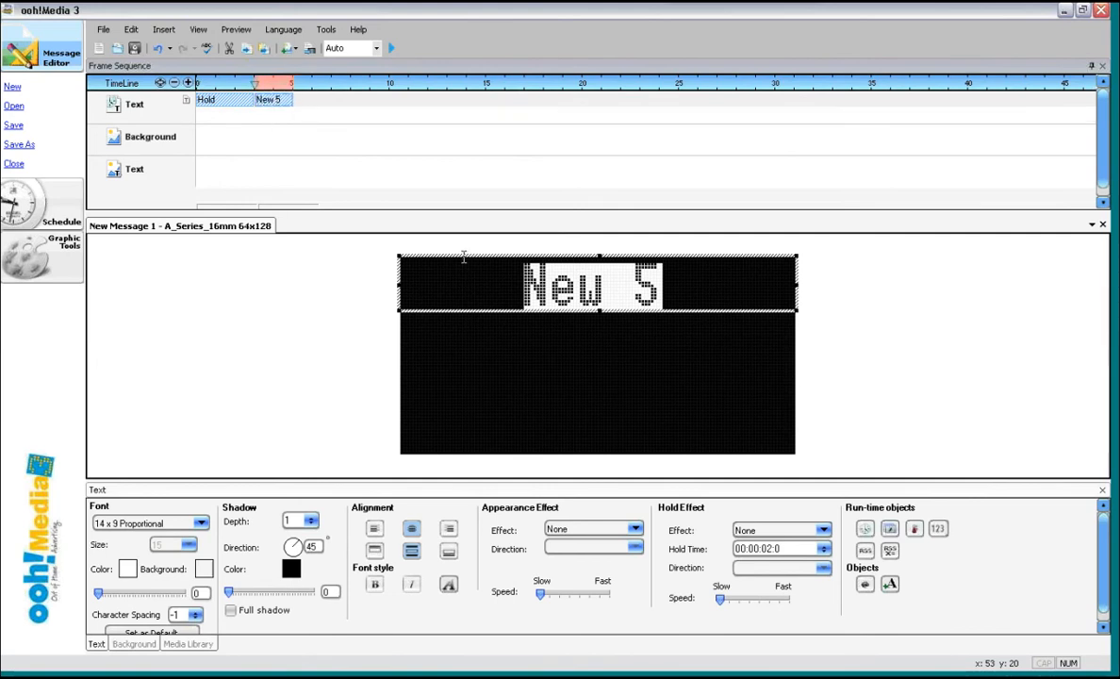
# Step: Move the new text frame down to about the middle of the sign display and replace its text with "Hold"
pyautogui.moveTo(459, 256); pyautogui.dragTo(466, 333)
pyautogui.moveTo(670, 368); pyautogui.dragTo(522, 367)
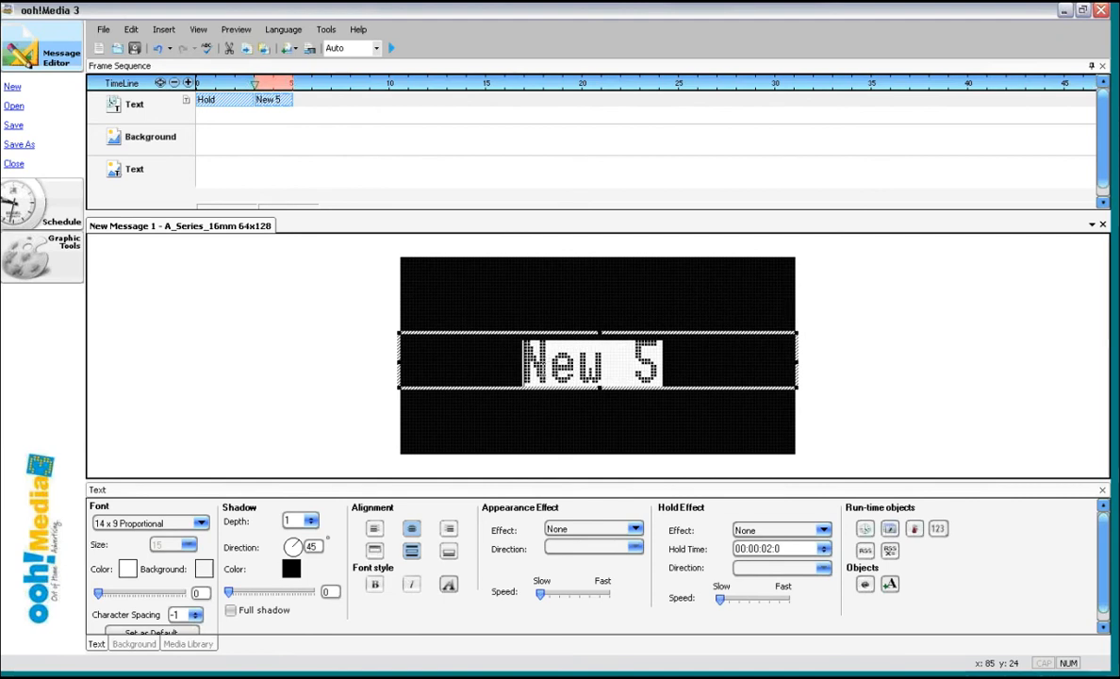
pyautogui.write('Hold')
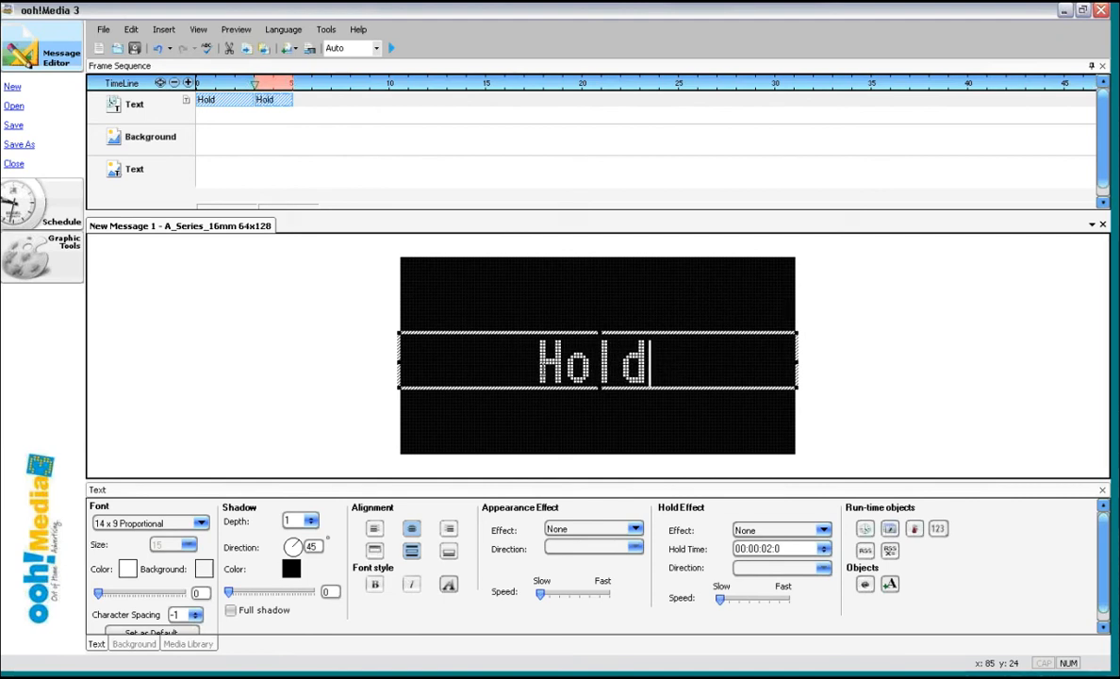
# Step: Complete the new object's text as "Hold 2" and extend it on the timeline to a hold time of 3 seconds
pyautogui.write(' 3')
pyautogui.press('BackSpace')
pyautogui.write('2')
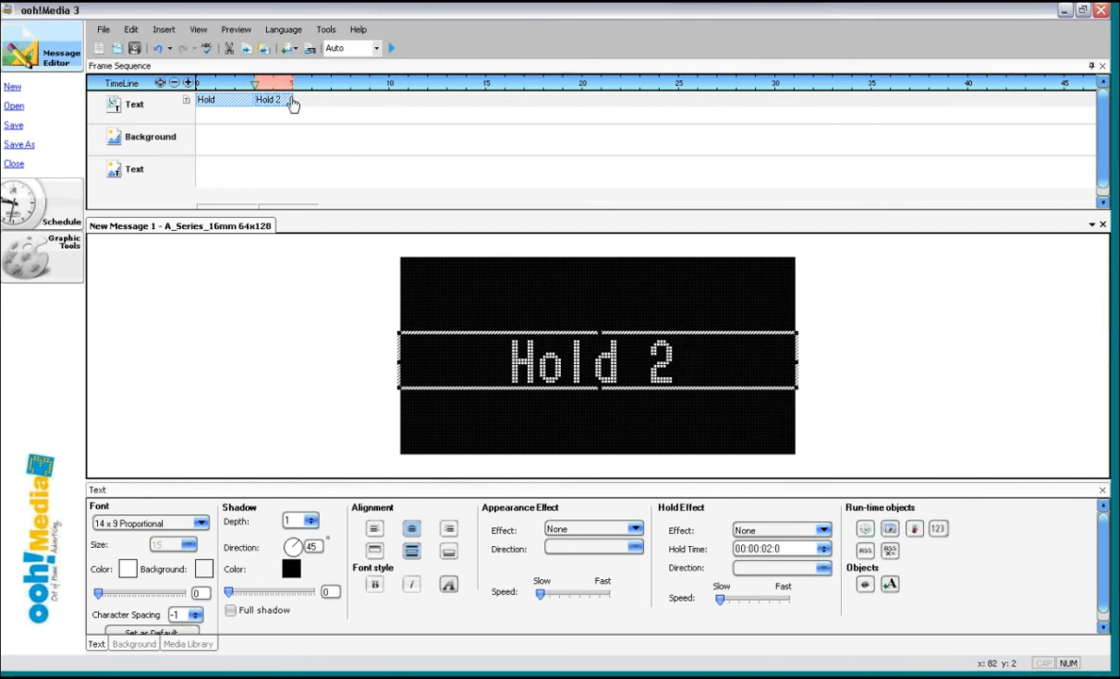
pyautogui.moveTo(290, 100); pyautogui.dragTo(310, 98)
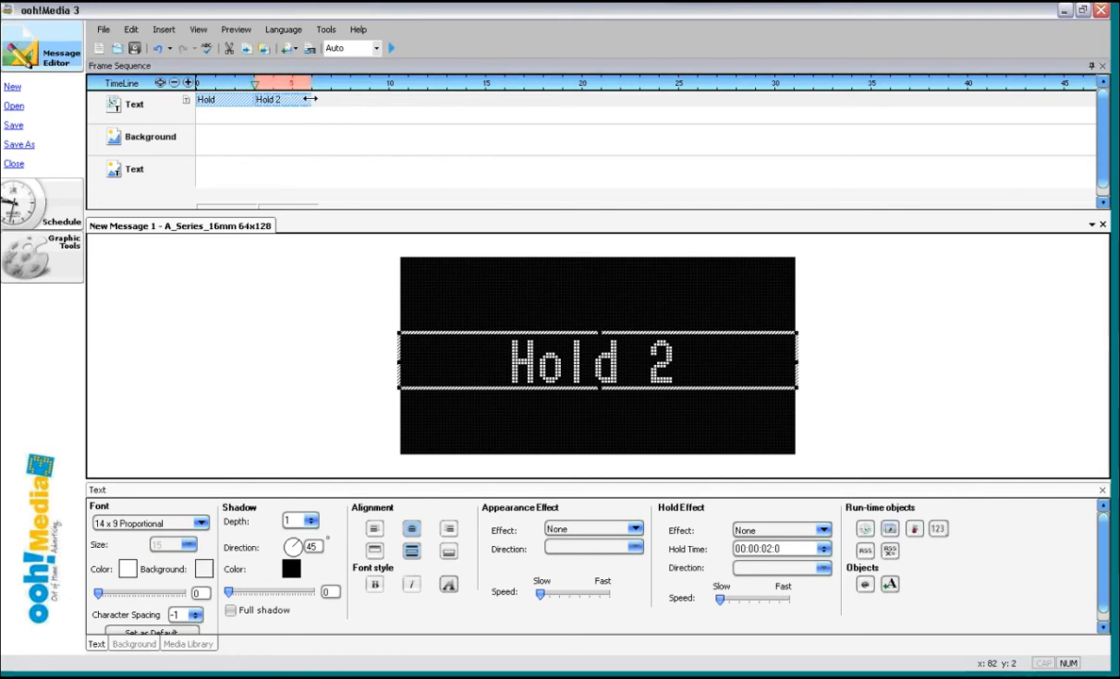
# Step: Briefly play the message and move the "Hold 2" text frame up to the top of the sign display
pyautogui.click(393, 48)
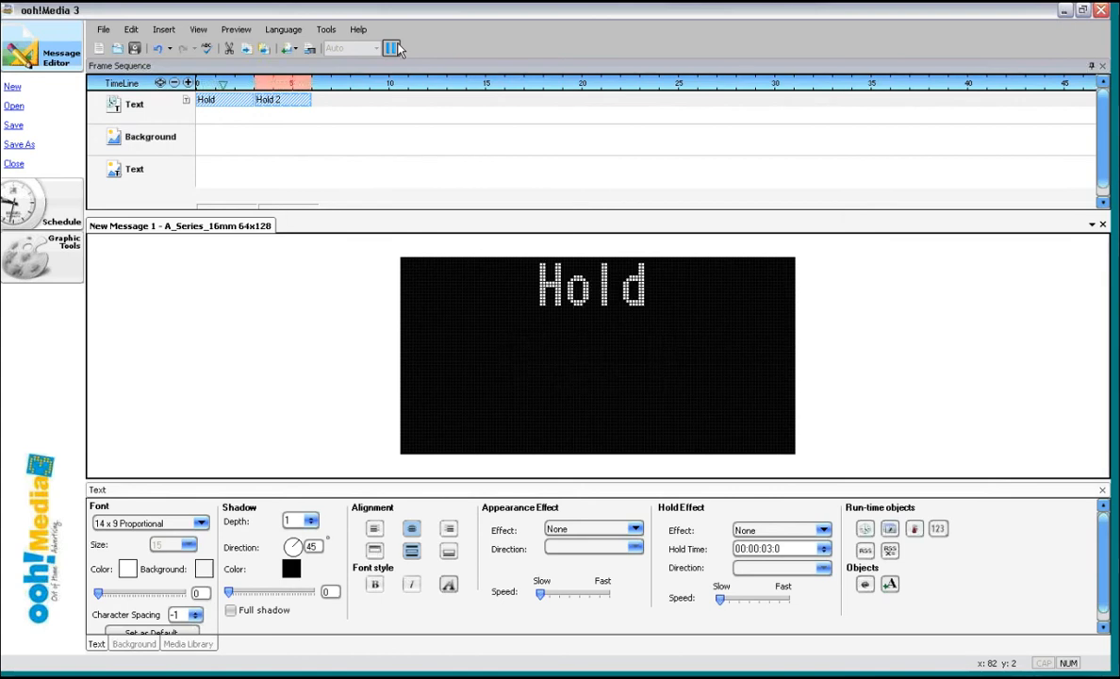
pyautogui.click(394, 49)
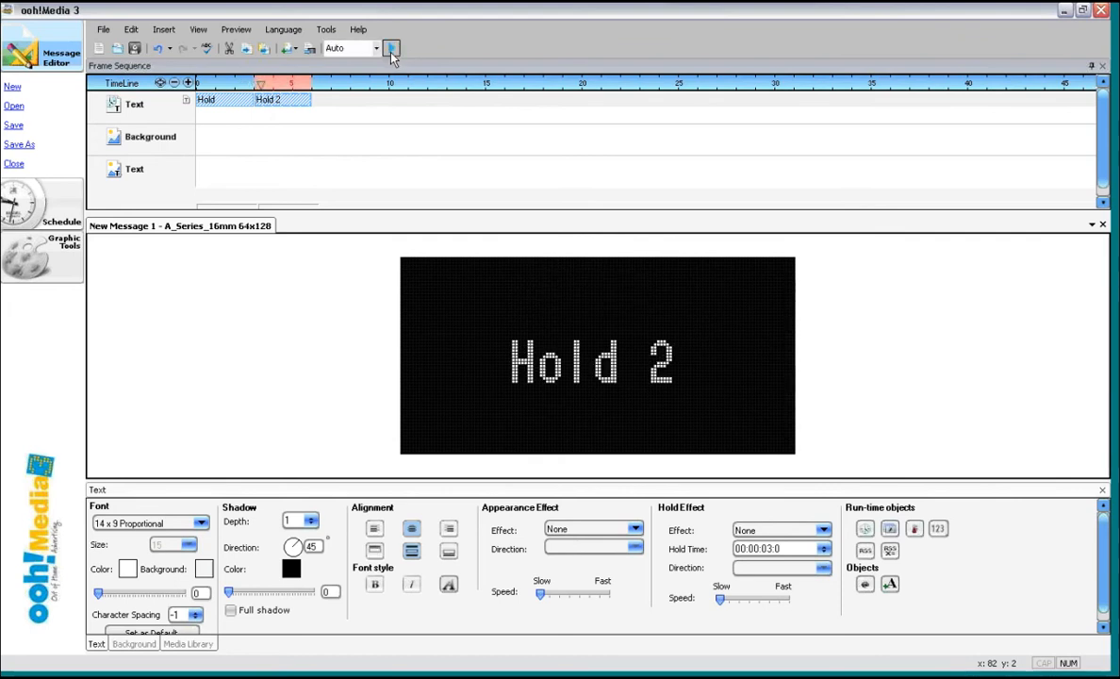
pyautogui.rightClick(286, 110)
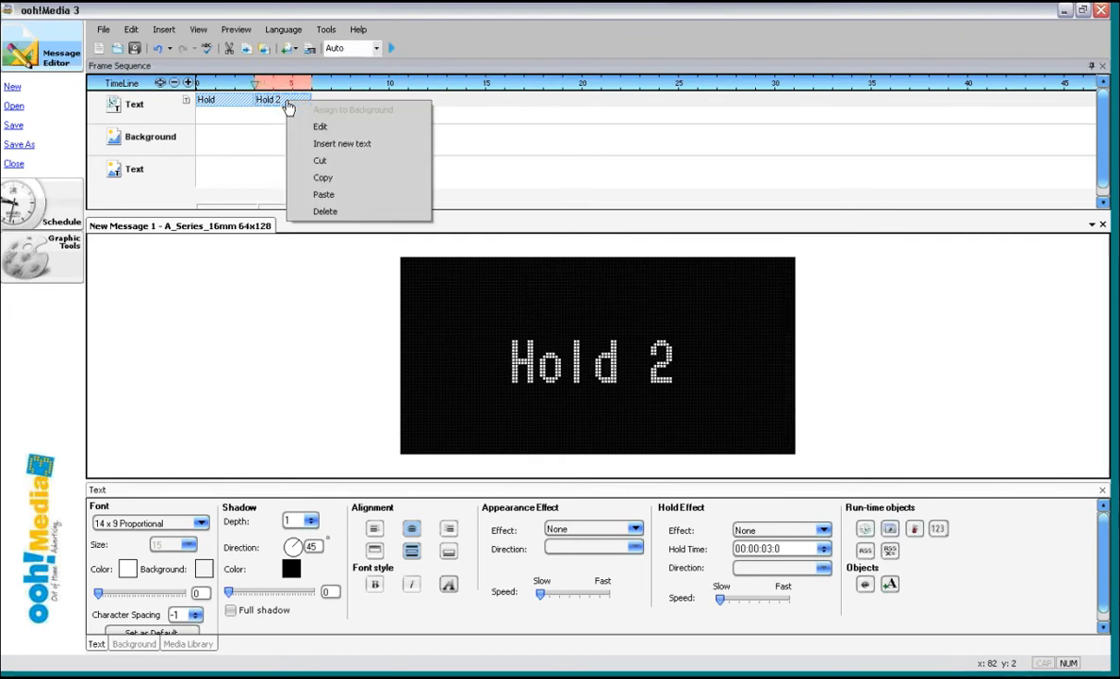
pyautogui.click(342, 133)
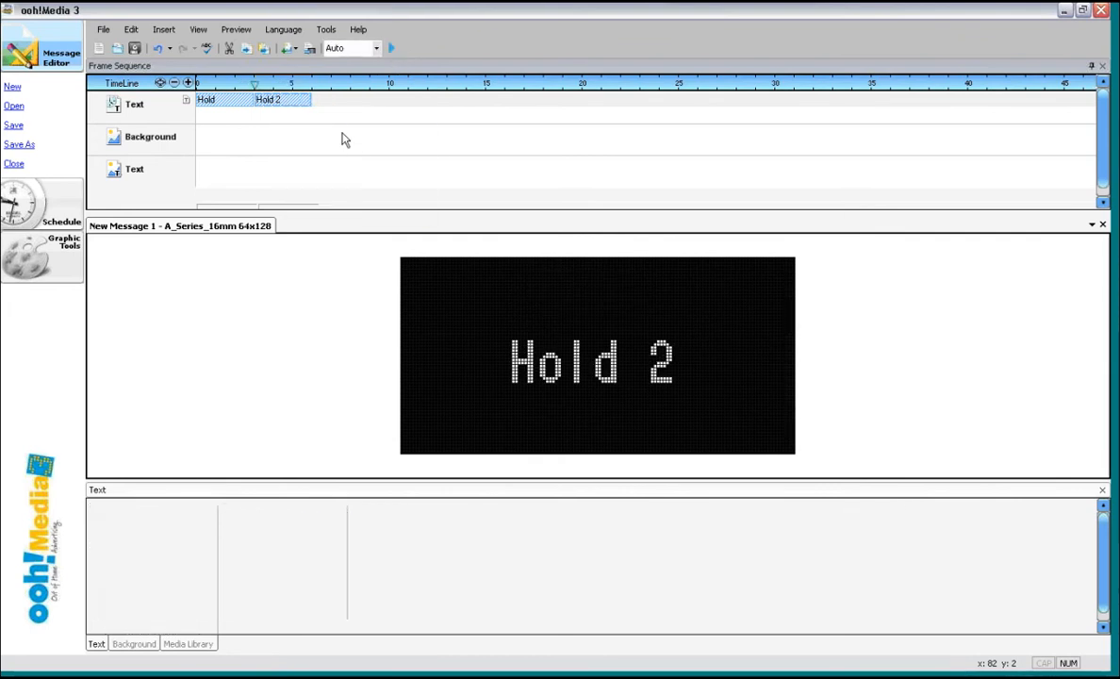
pyautogui.moveTo(515, 330); pyautogui.dragTo(515, 258)
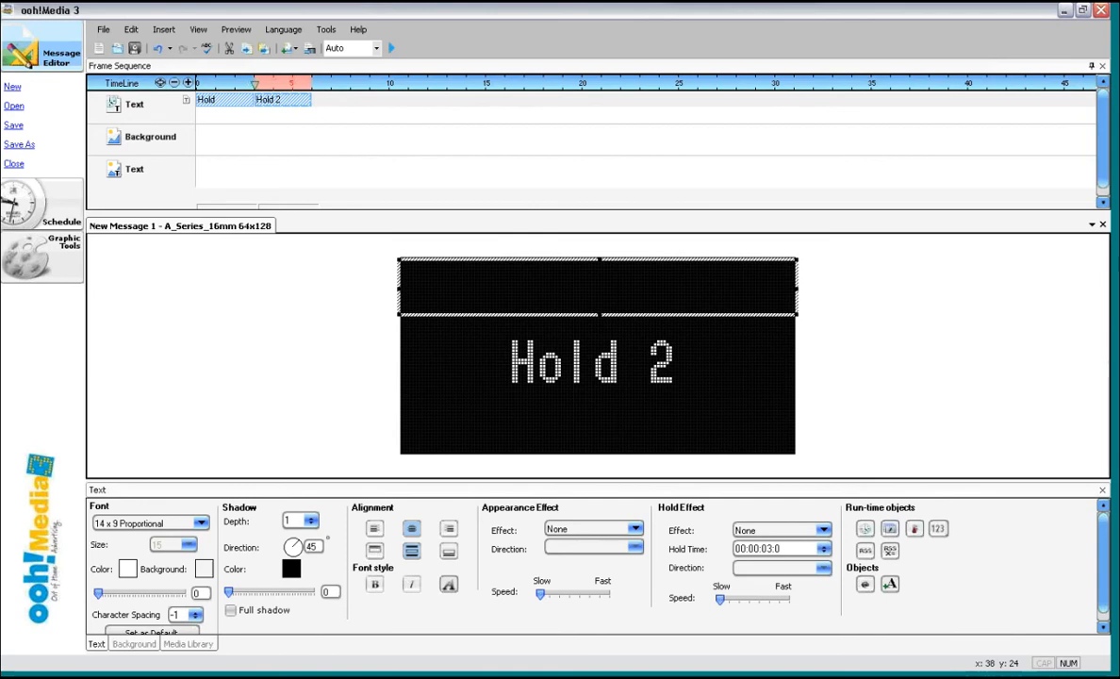
# Step: Insert another text object, start it at 0 on the second text row, and extend its hold time to 6 seconds
pyautogui.click(169, 31)
pyautogui.moveTo(174, 53)
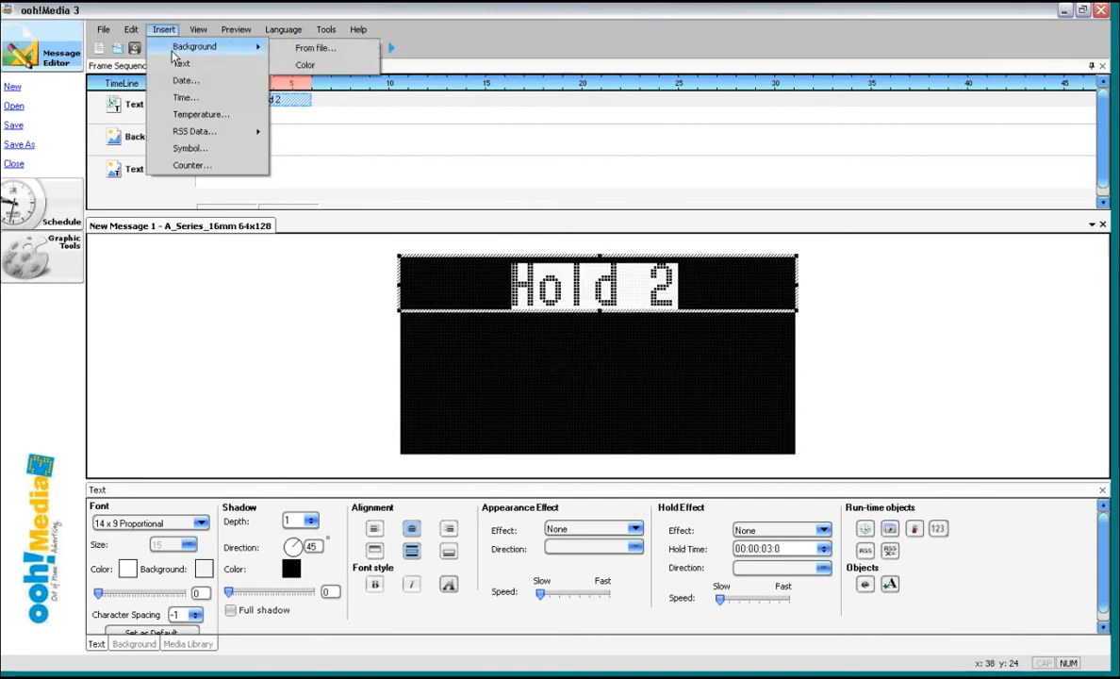
pyautogui.click(184, 68)
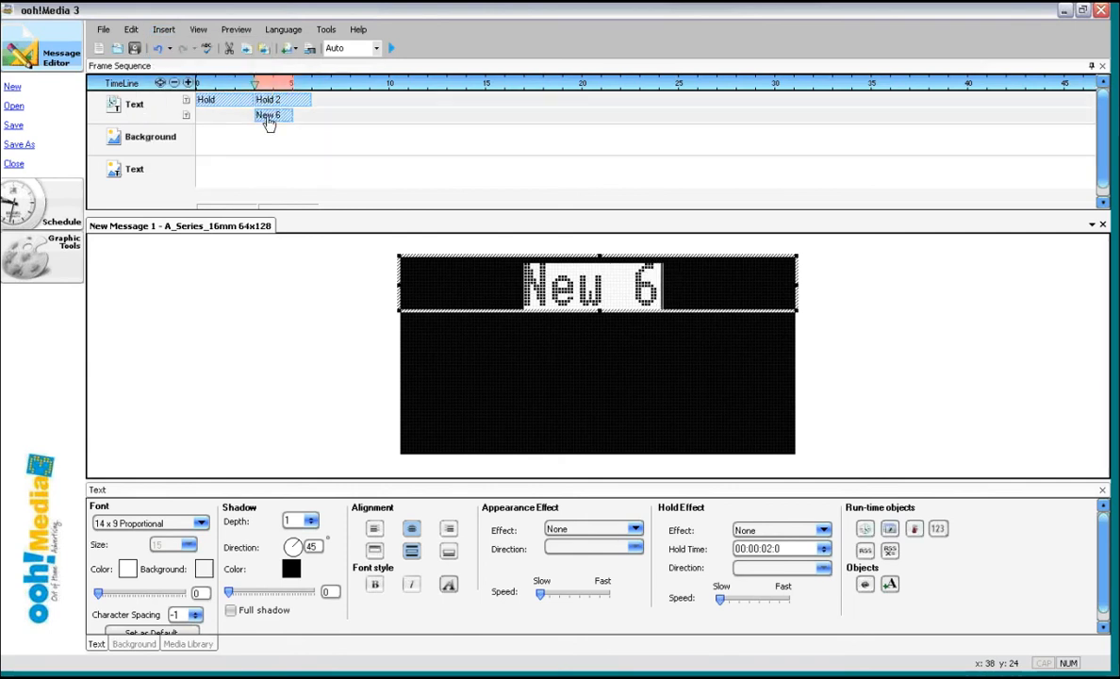
pyautogui.moveTo(269, 124); pyautogui.dragTo(187, 121)
pyautogui.moveTo(273, 121); pyautogui.dragTo(216, 126)
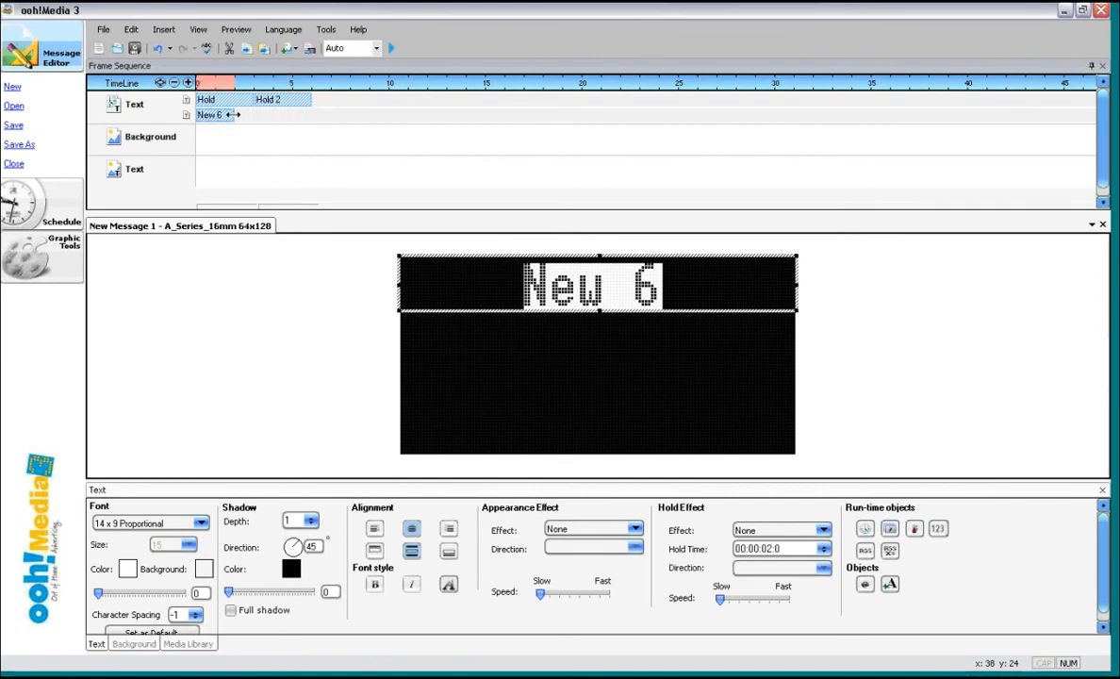
pyautogui.moveTo(231, 114); pyautogui.dragTo(305, 113)
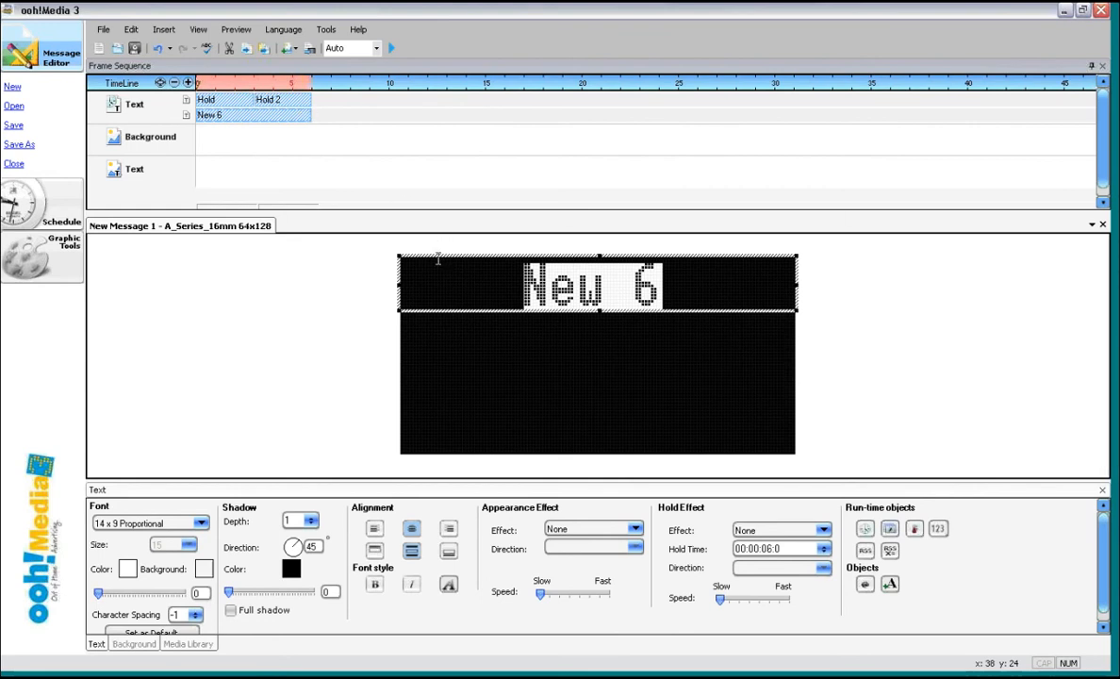
# Step: Move the new text frame near the bottom of the sign display, set its hold effect to Scroll, and play the message
pyautogui.moveTo(438, 257); pyautogui.dragTo(435, 394)
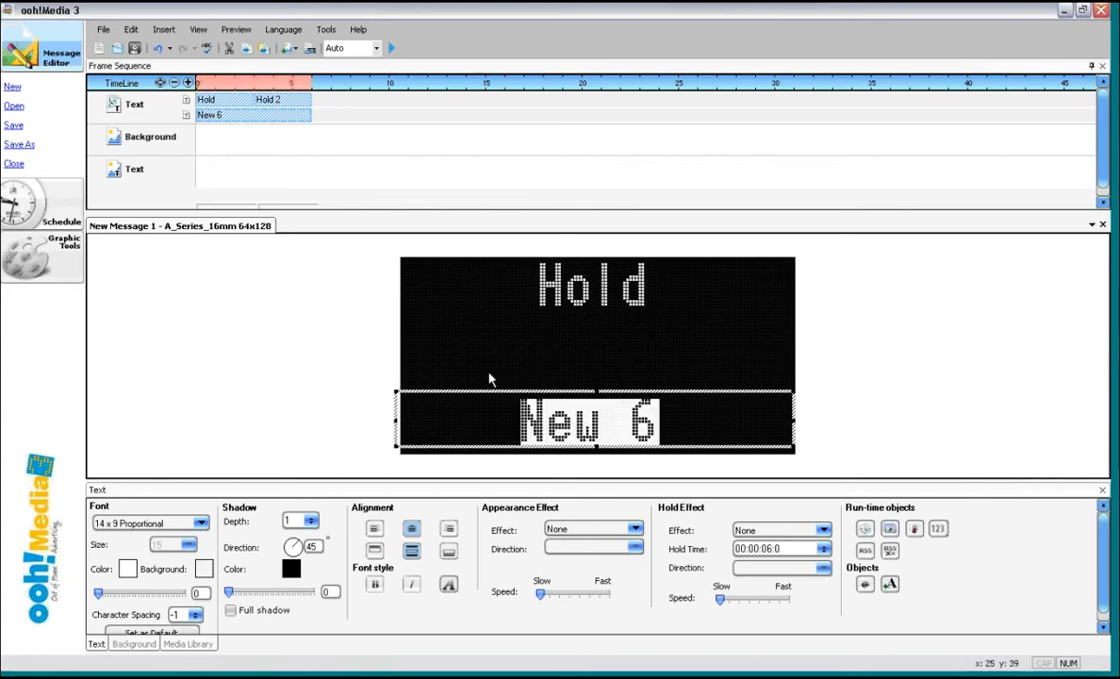
pyautogui.click(792, 530)
pyautogui.click(747, 558)
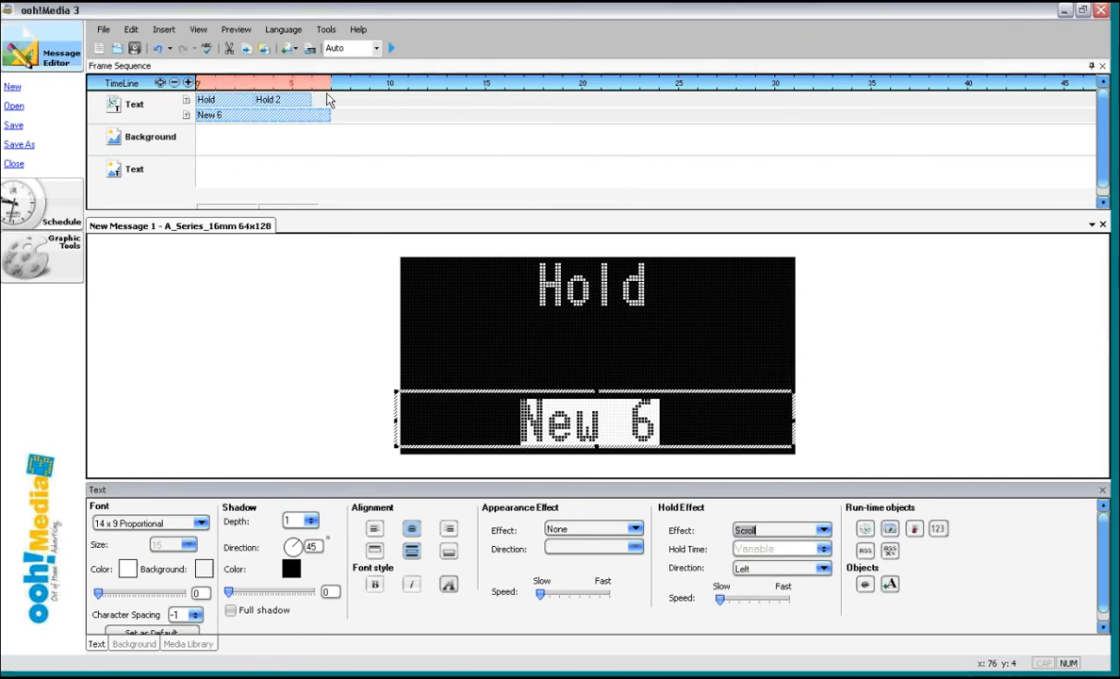
pyautogui.click(392, 49)
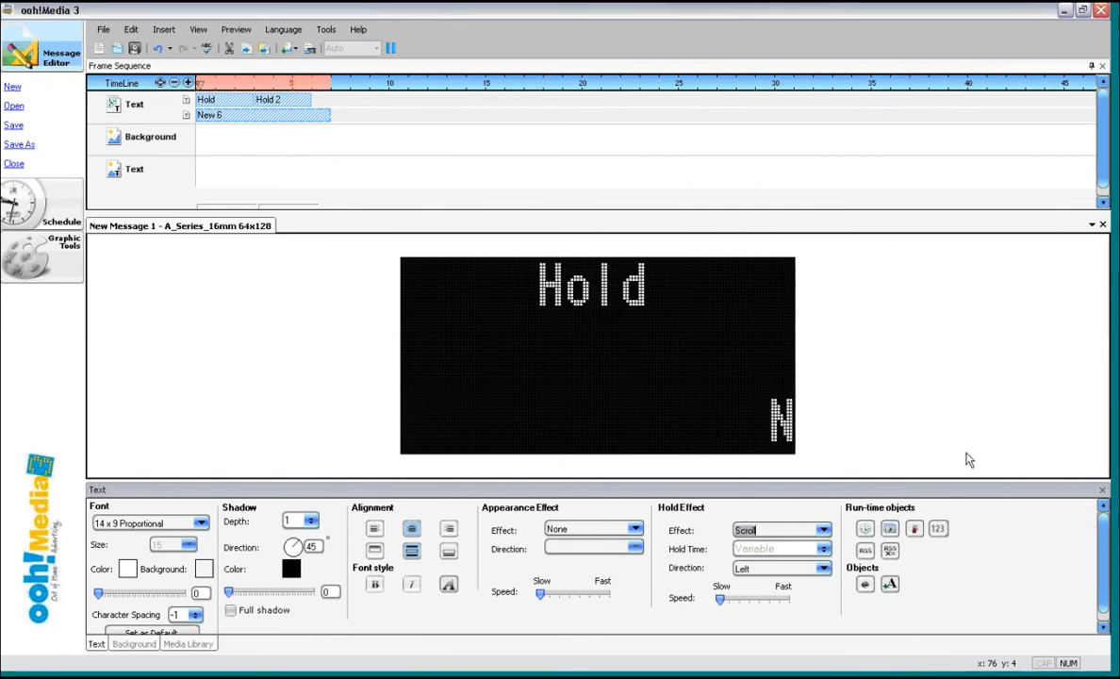
# Step: Delete the scrolling text, "Hold 2" and "Hold" objects from the timeline
pyautogui.rightClick(273, 116)
pyautogui.click(344, 231)
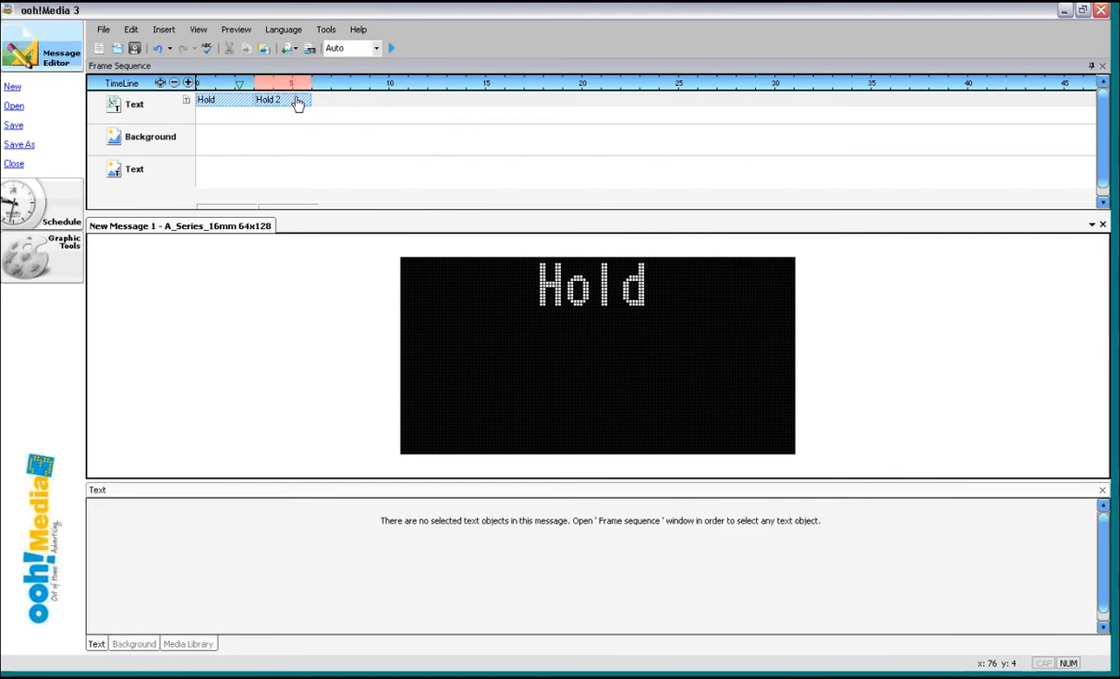
pyautogui.rightClick(295, 100)
pyautogui.click(348, 208)
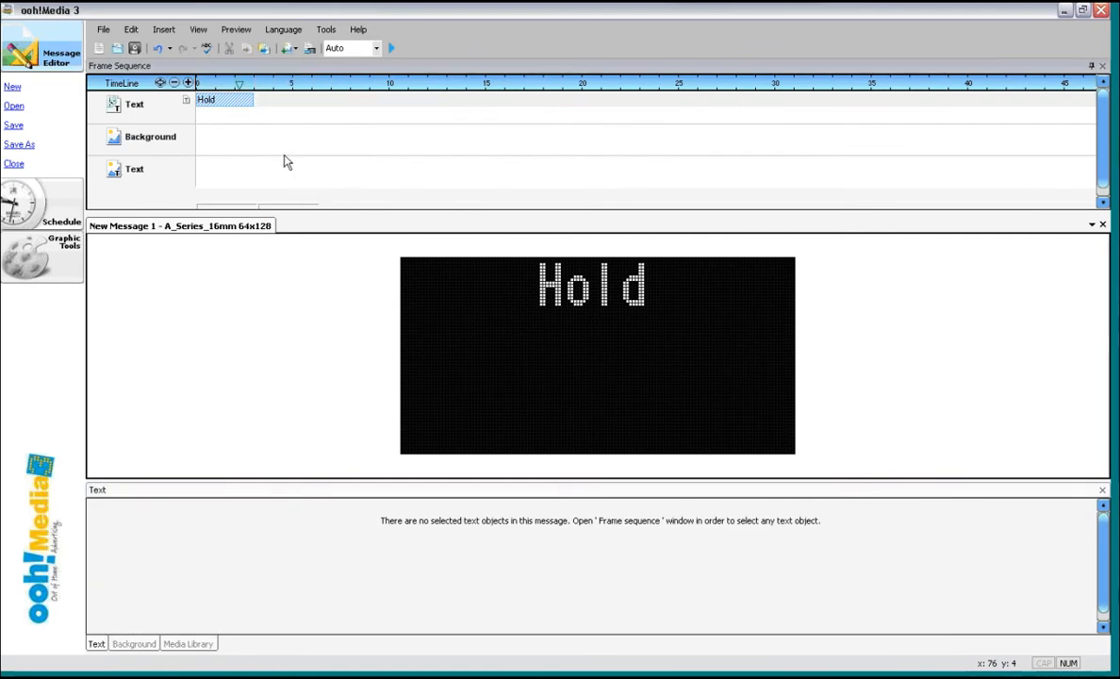
pyautogui.rightClick(238, 107)
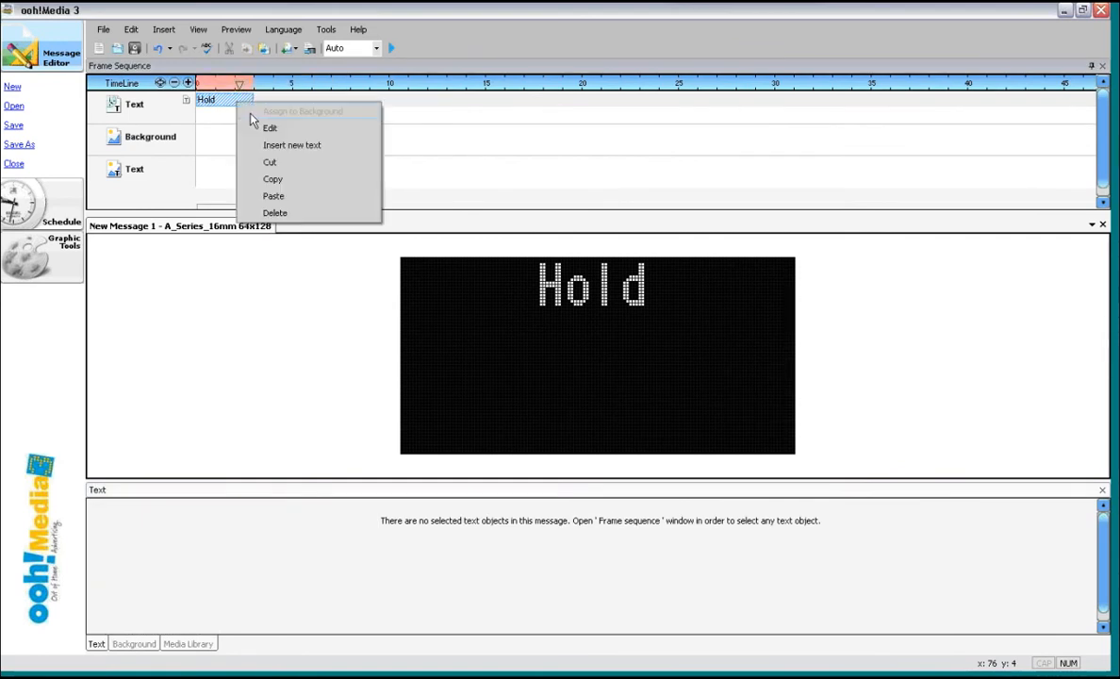
pyautogui.click(276, 213)
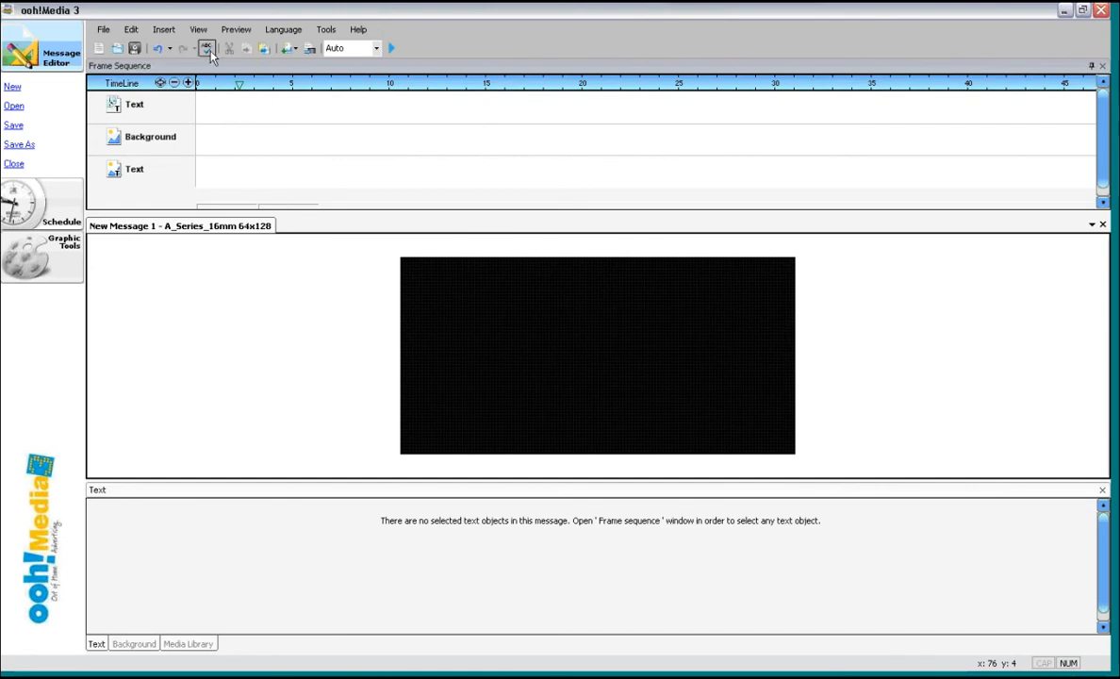
# Step: Insert a short date in M/d/yyyy format at the bottom of the sign display, starting at 0 on the timeline
pyautogui.click(163, 32)
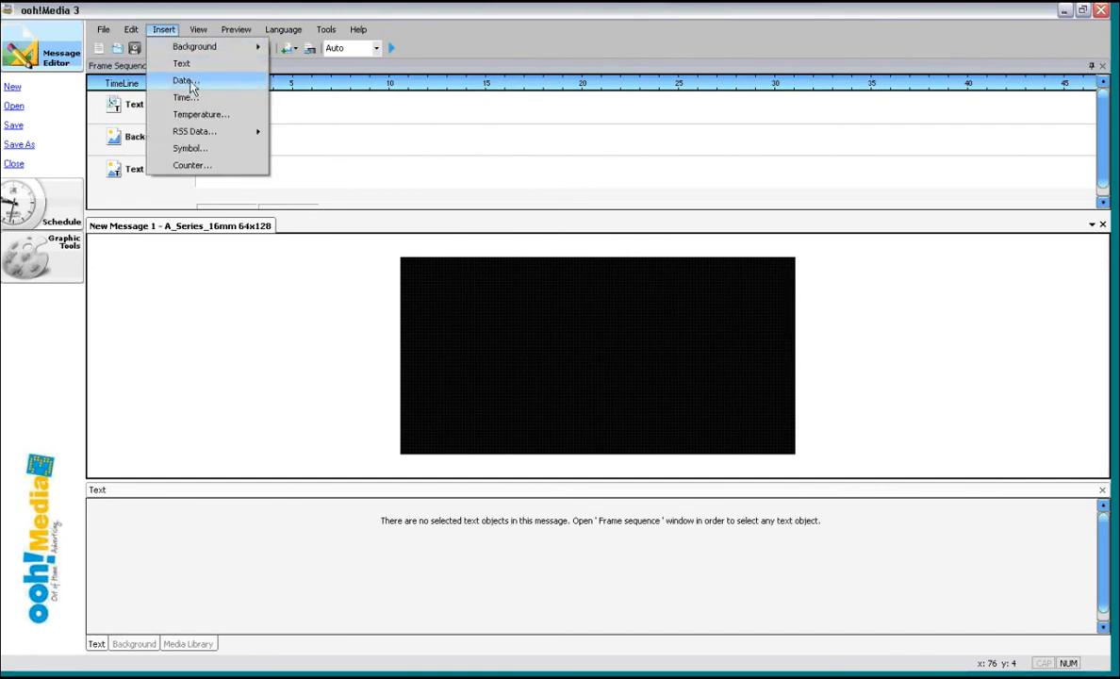
pyautogui.click(184, 81)
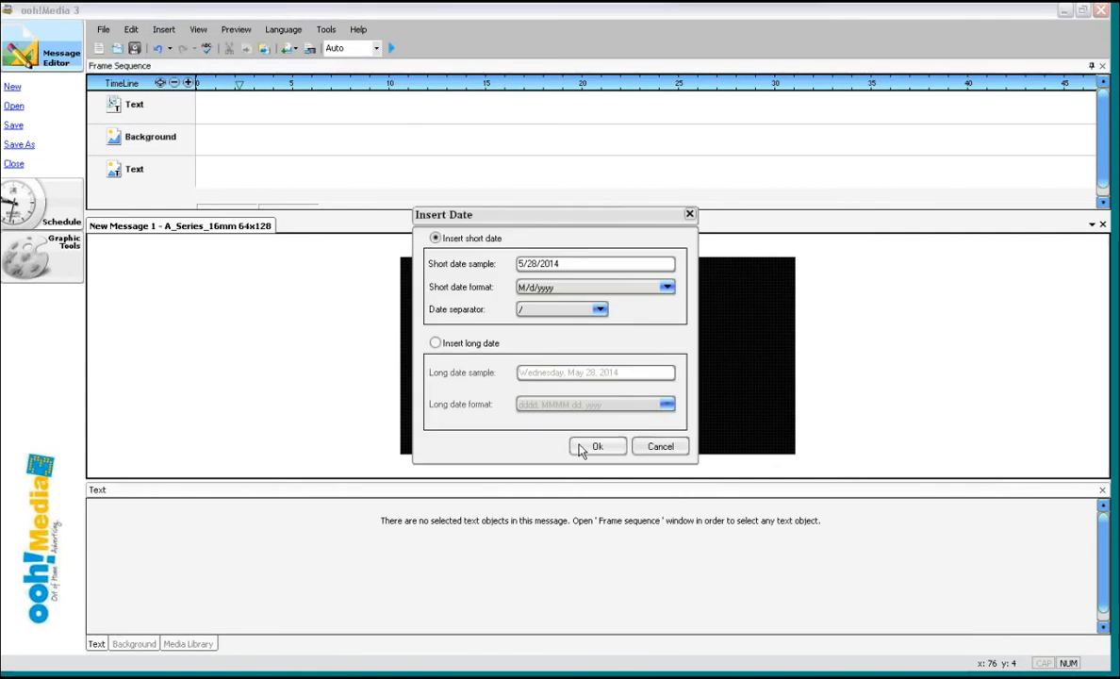
pyautogui.click(595, 447)
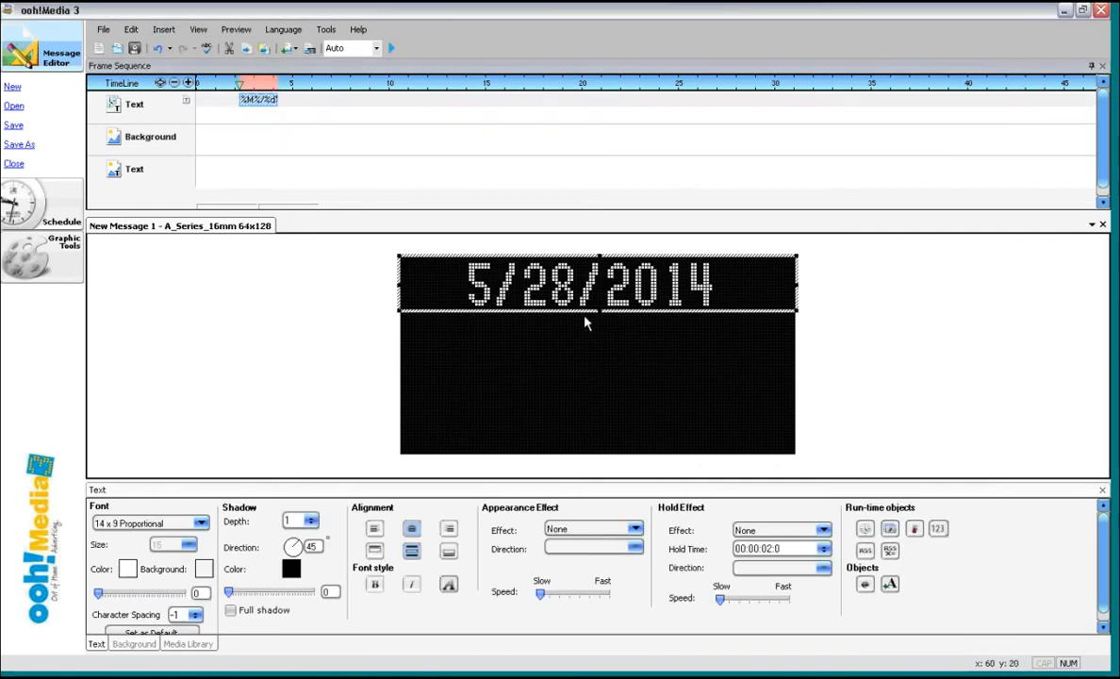
pyautogui.moveTo(571, 255); pyautogui.dragTo(568, 396)
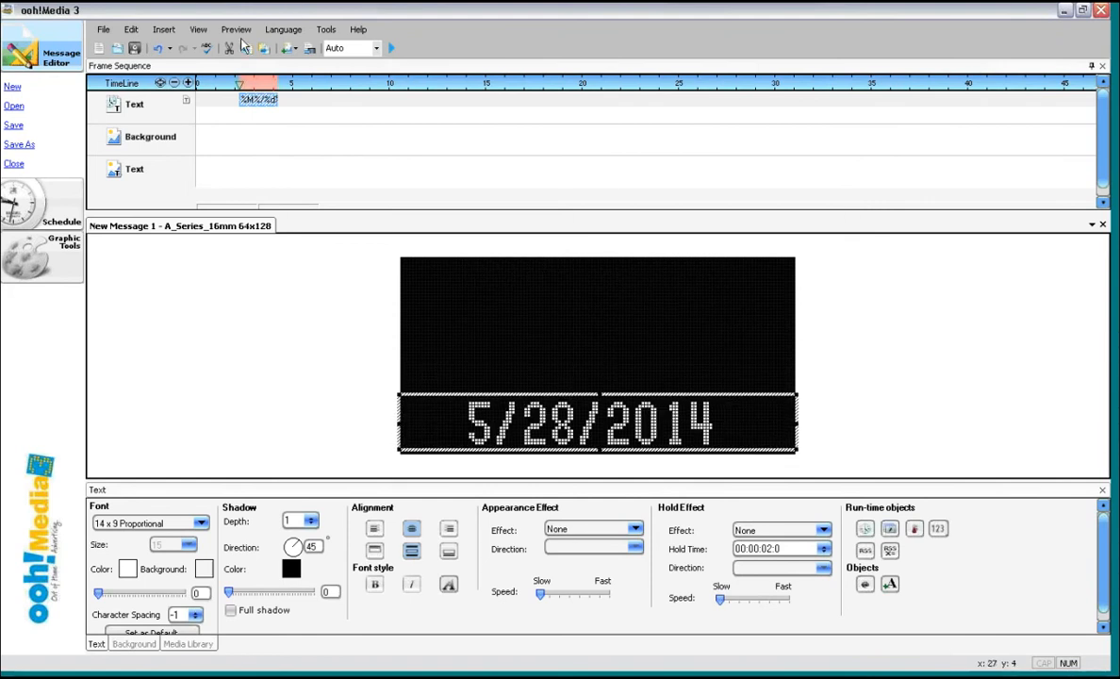
pyautogui.moveTo(260, 101); pyautogui.dragTo(217, 109)
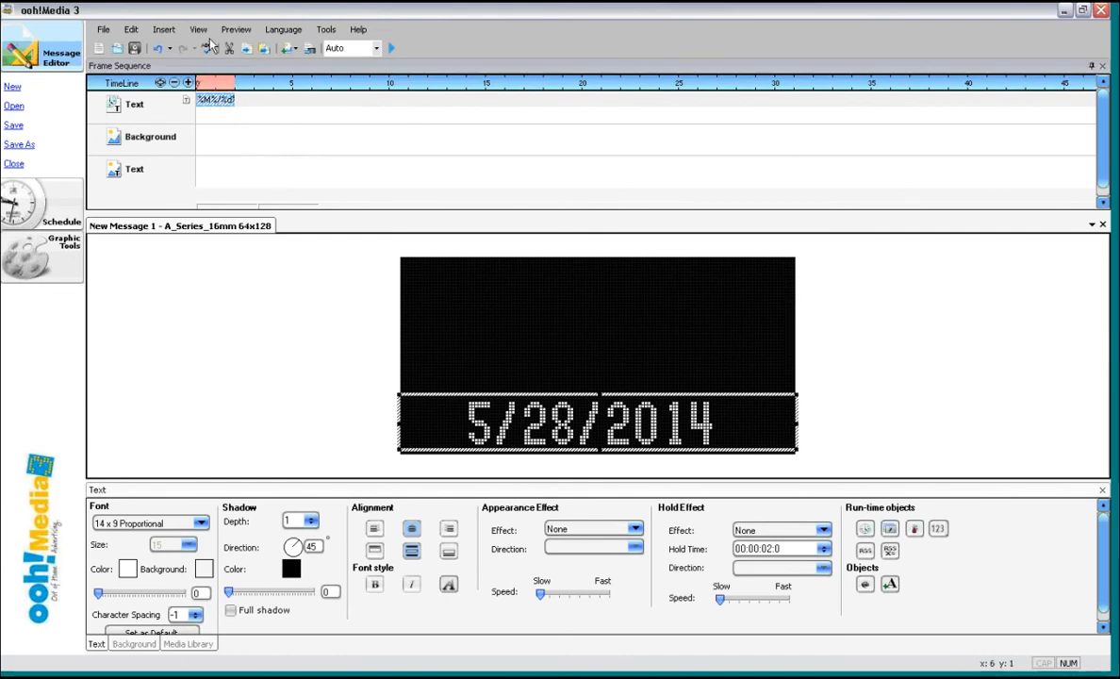
# Step: Try adding the time in h:mm format to the date text, and remove it again
pyautogui.click(162, 31)
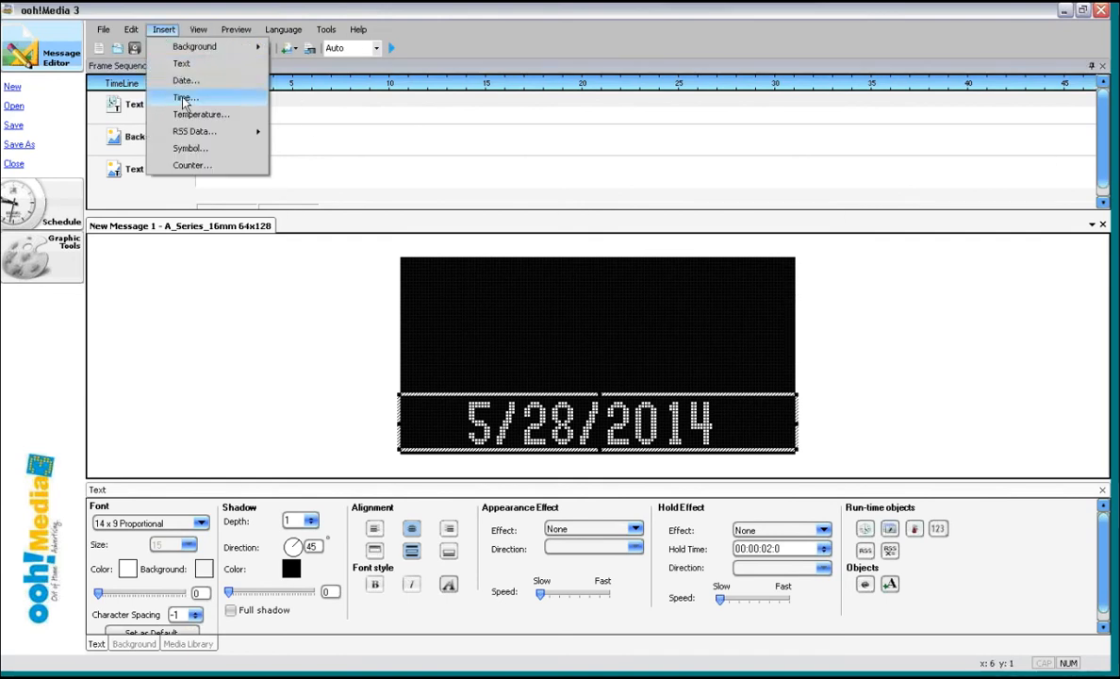
pyautogui.click(185, 100)
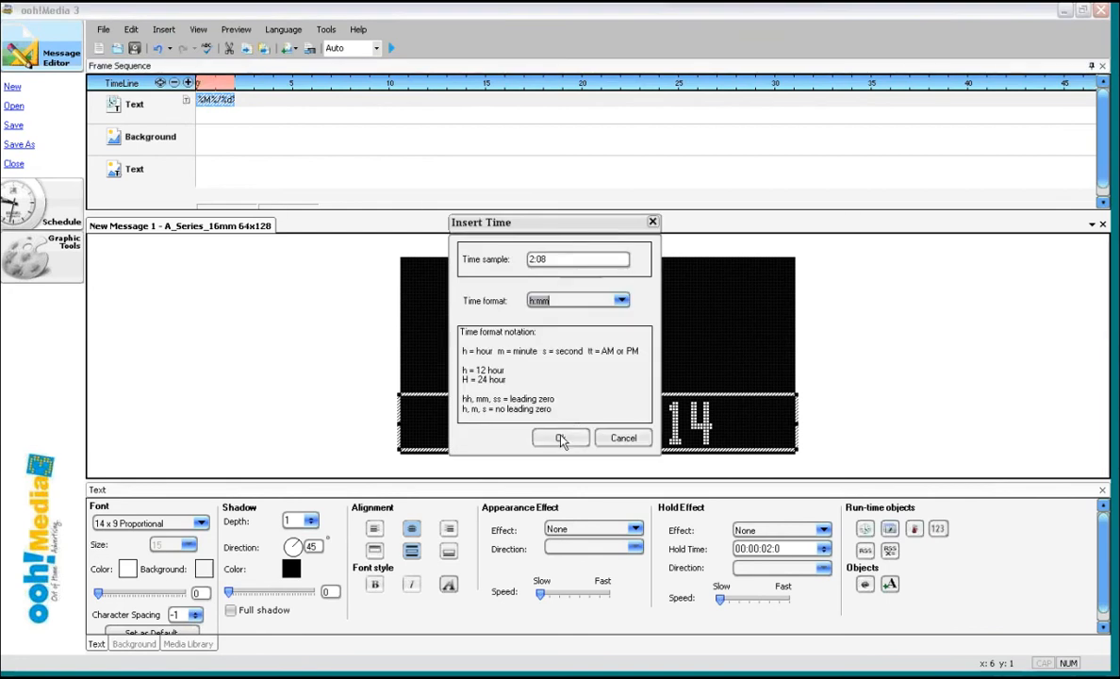
pyautogui.click(561, 439)
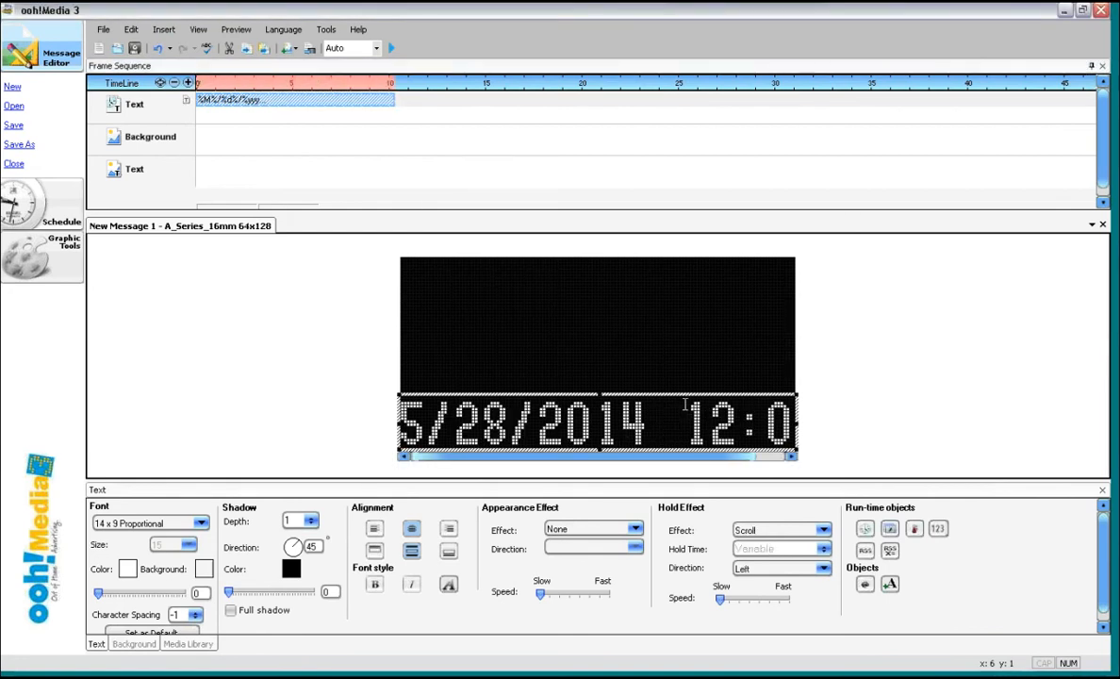
pyautogui.press('Delete')
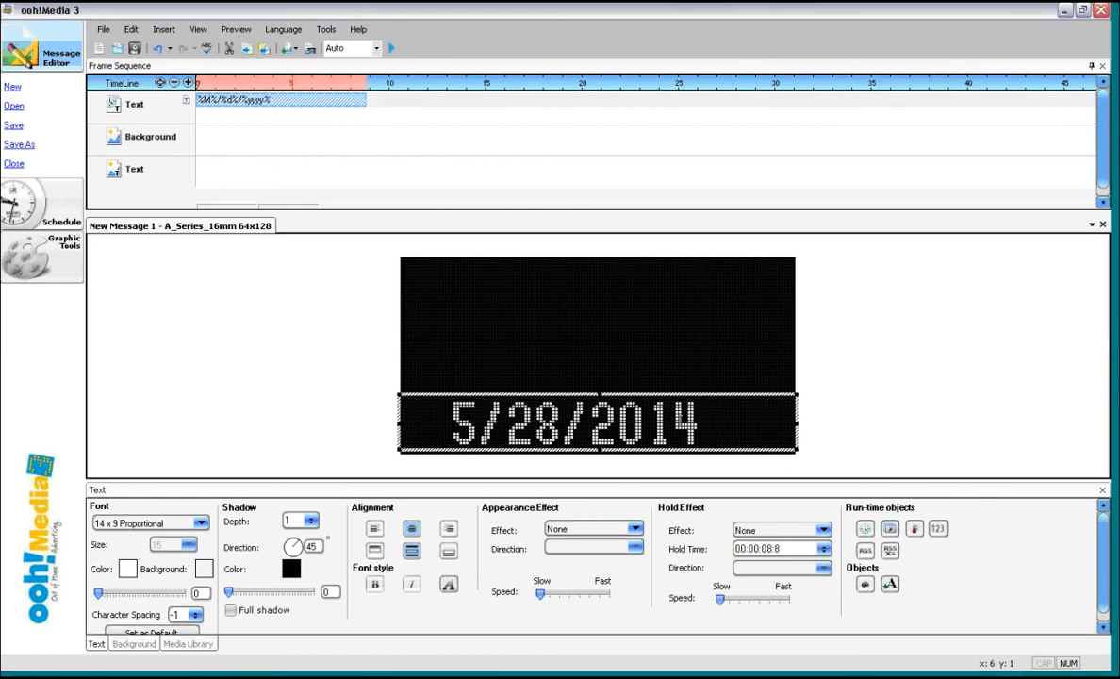
# Step: Insert a separate text object and clear its placeholder text
pyautogui.click(163, 29)
pyautogui.click(186, 66)
pyautogui.moveTo(690, 291); pyautogui.dragTo(522, 289)
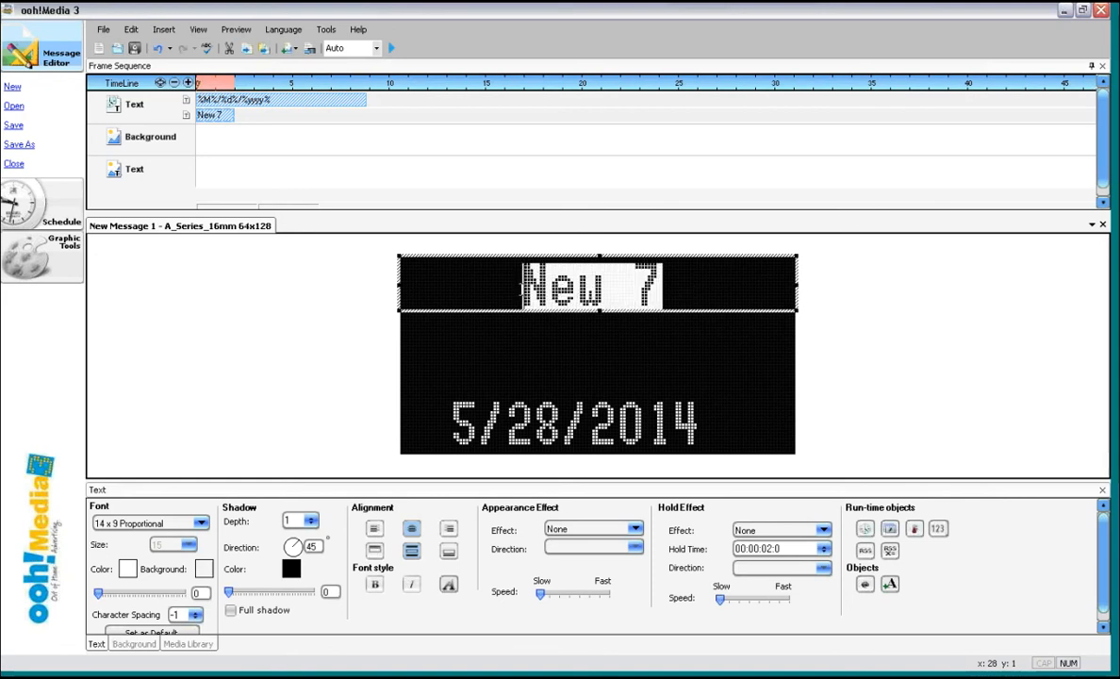
pyautogui.press('Delete')
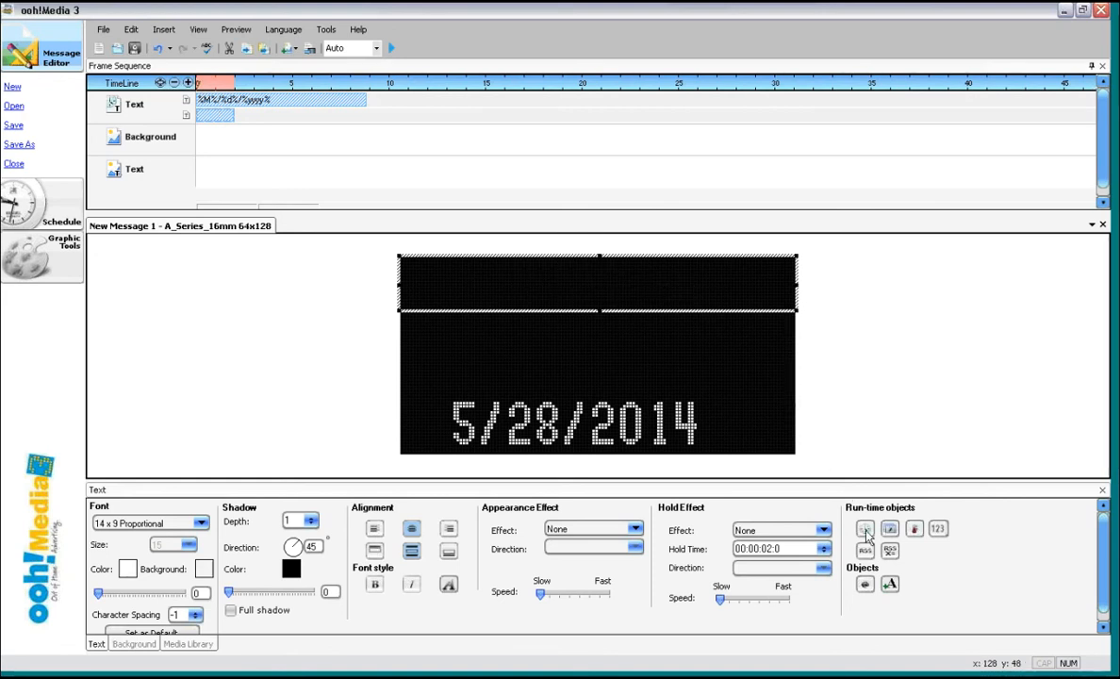
# Step: Insert the time in h:mm format into the empty text object and move its frame down to just above the date
pyautogui.click(165, 31)
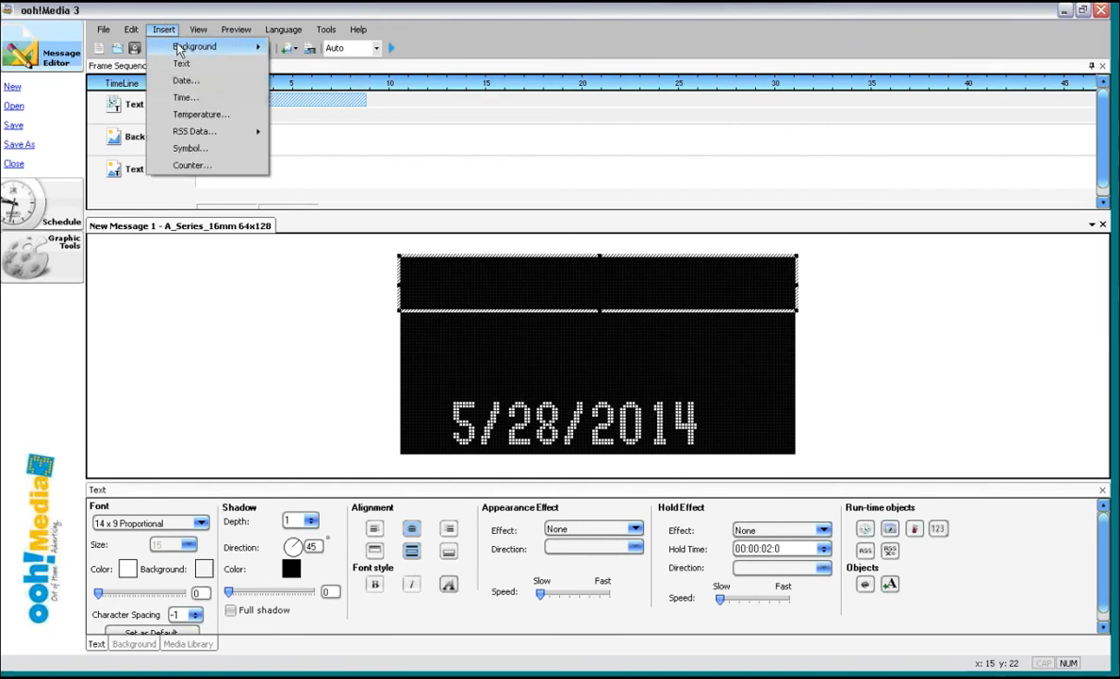
pyautogui.click(185, 97)
pyautogui.moveTo(500, 255); pyautogui.dragTo(500, 306)
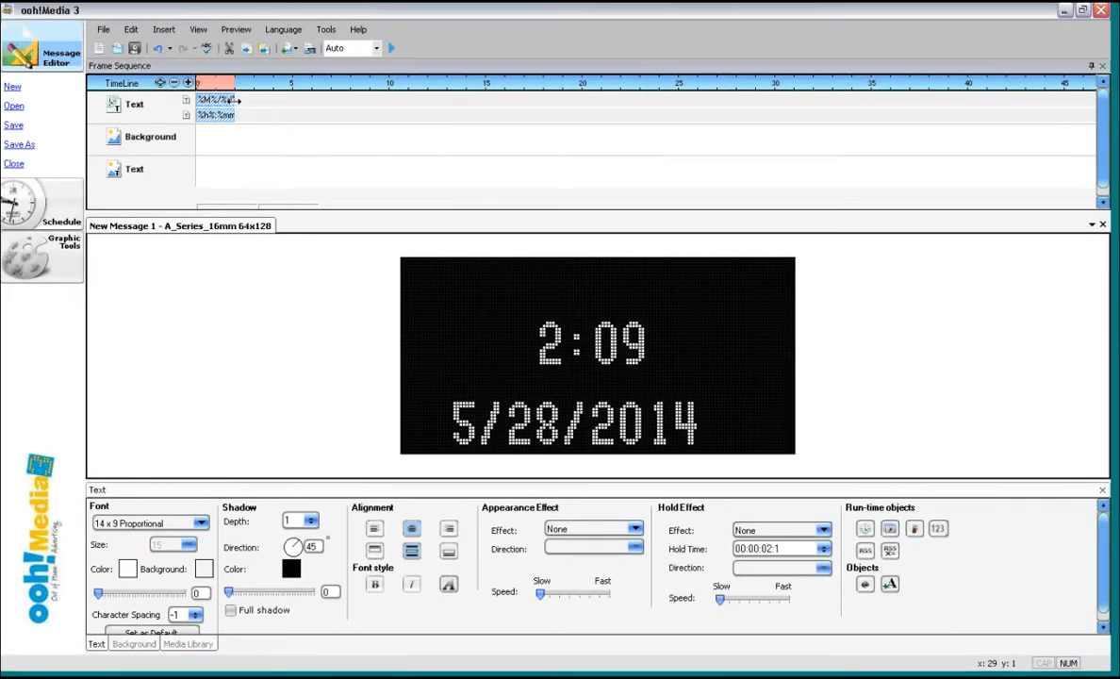
# Step: Briefly play the message and delete the date and time objects from the timeline
pyautogui.click(393, 48)
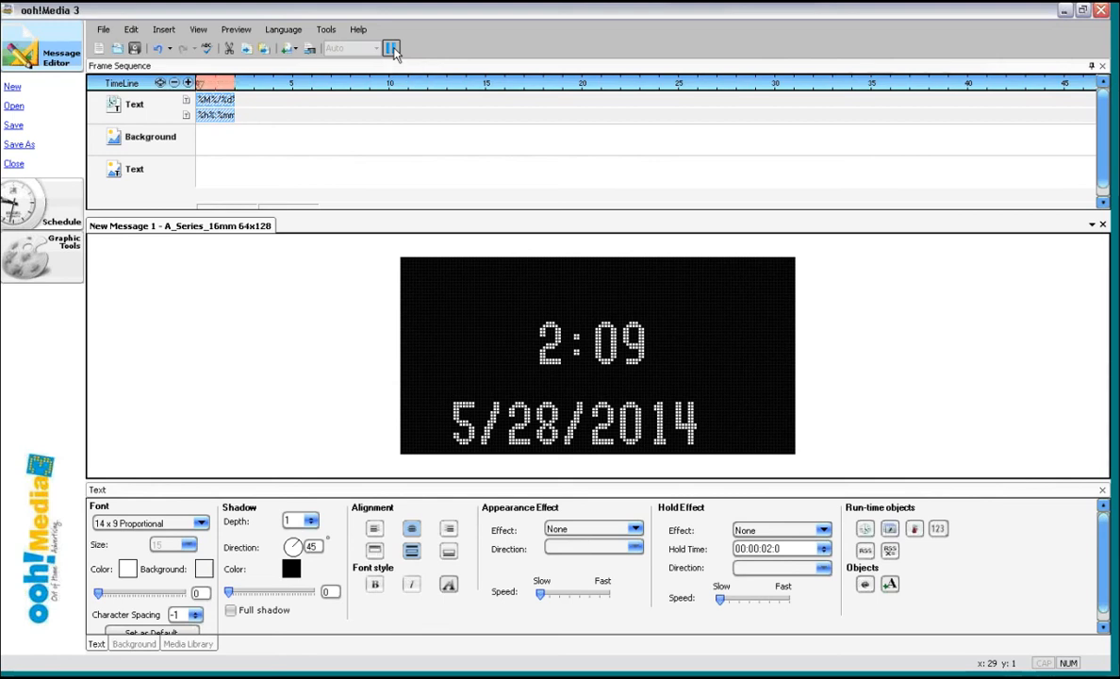
pyautogui.rightClick(219, 106)
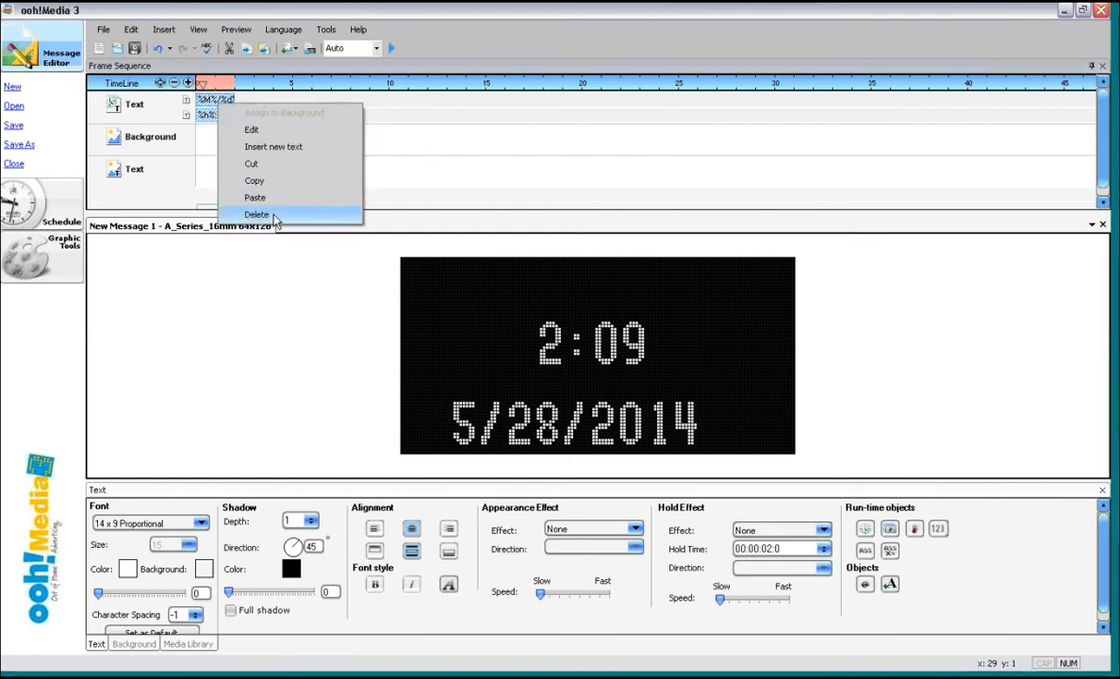
pyautogui.click(264, 214)
pyautogui.rightClick(223, 103)
pyautogui.click(255, 207)
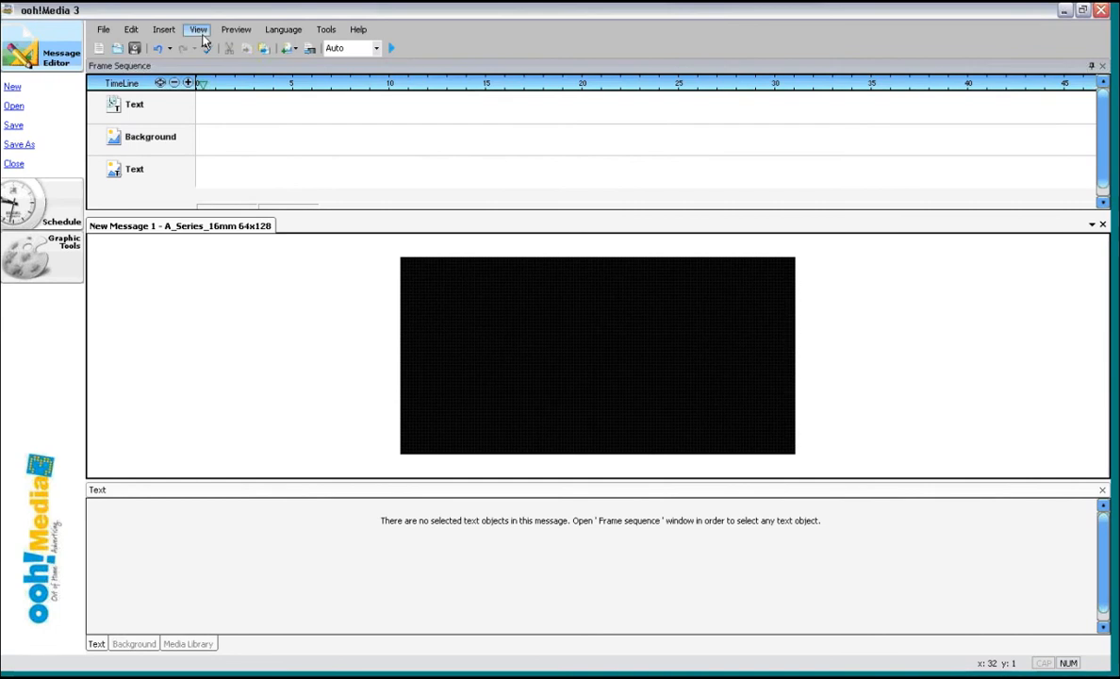
# Step: Insert a temperature object in Fahrenheit with the degree symbol
pyautogui.click(163, 31)
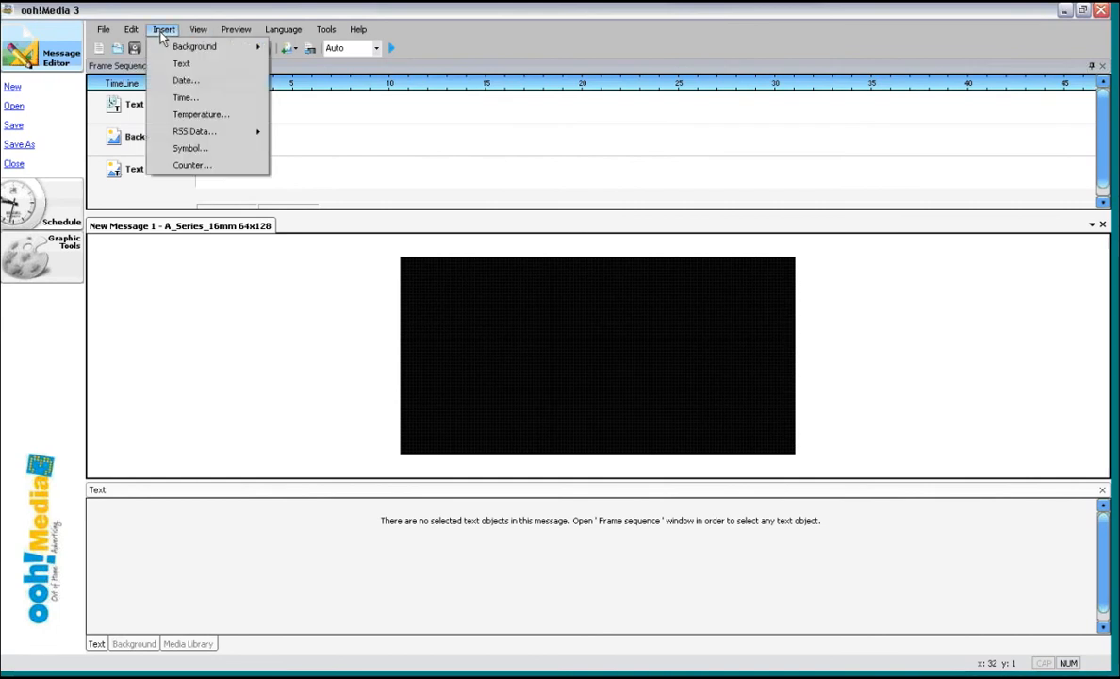
pyautogui.click(218, 116)
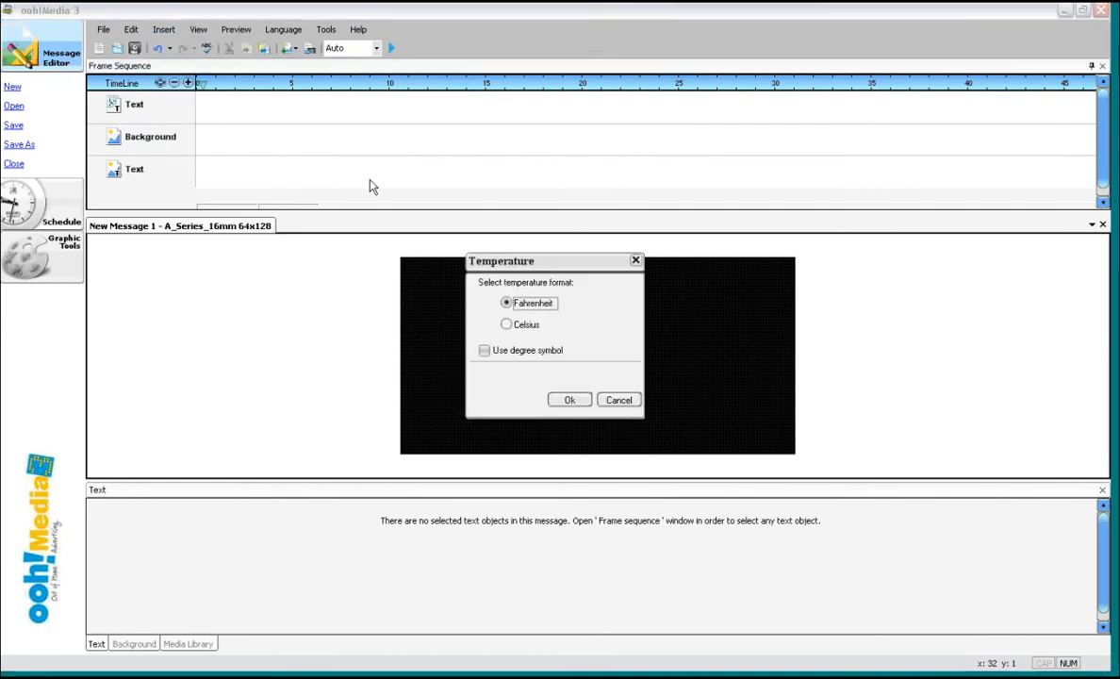
pyautogui.click(484, 352)
pyautogui.click(577, 403)
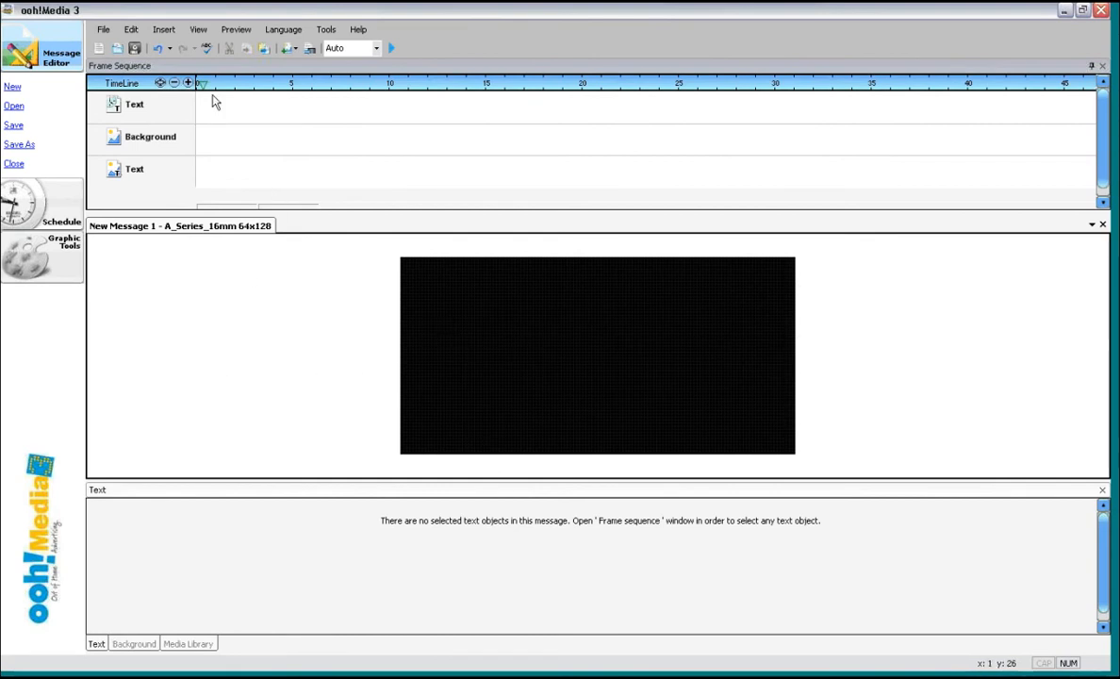
# Step: Insert happy_hour 64x112.avi from the ISA Graphics folder as the background, filling the screen without keeping proportions
pyautogui.click(152, 29)
pyautogui.moveTo(175, 55)
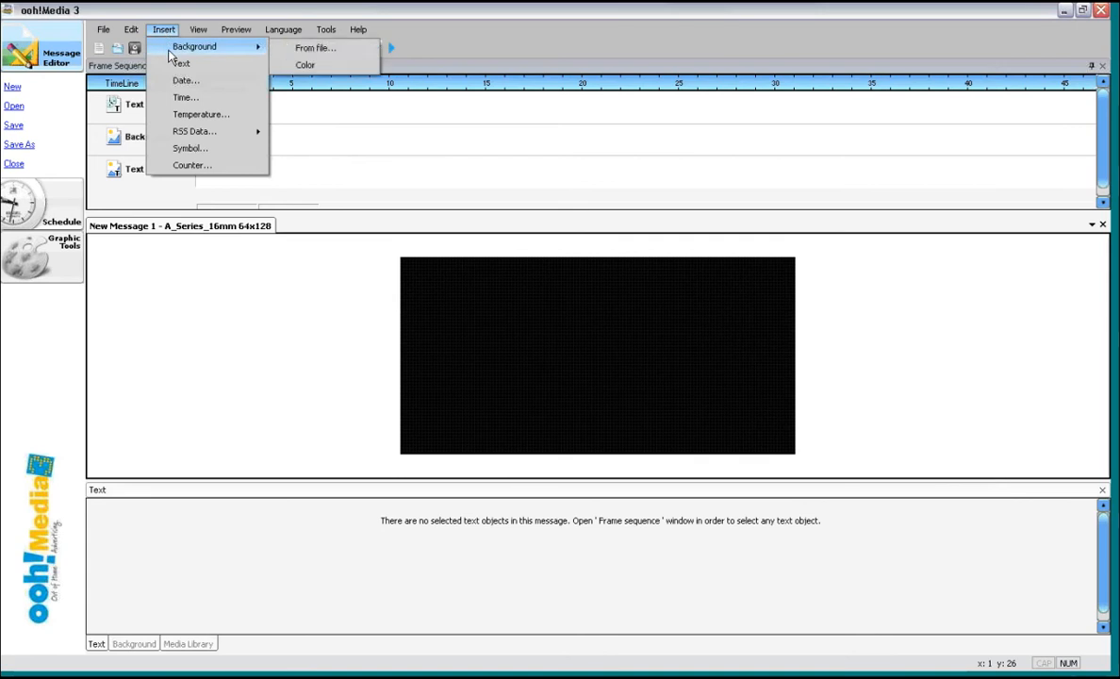
pyautogui.click(287, 47)
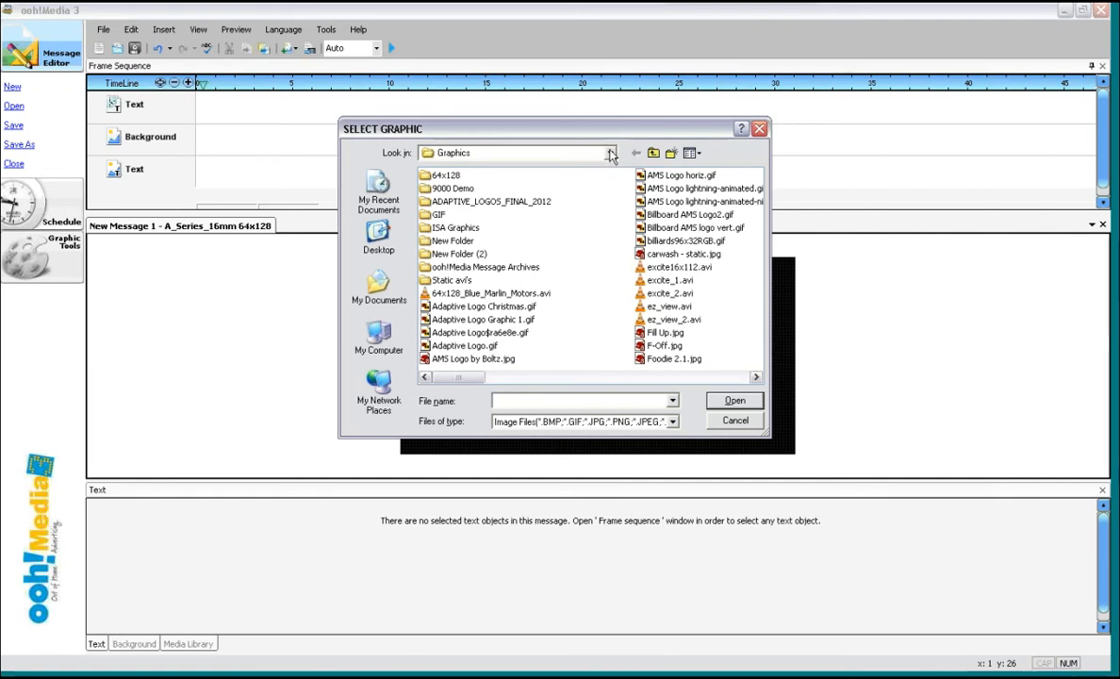
pyautogui.doubleClick(457, 230)
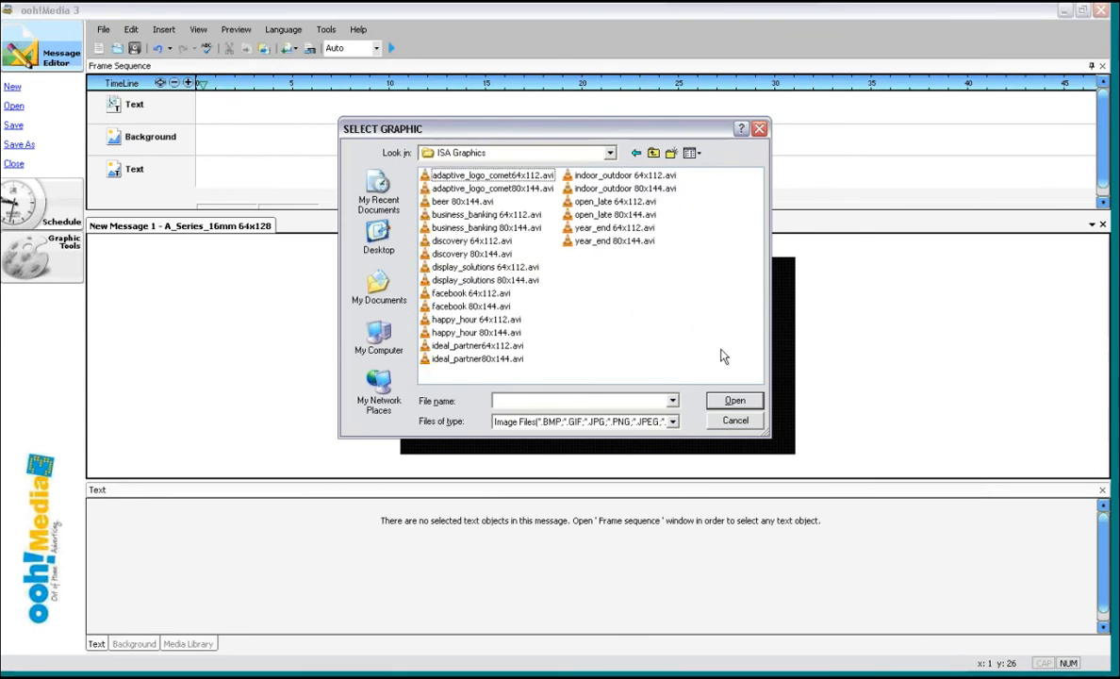
pyautogui.click(481, 320)
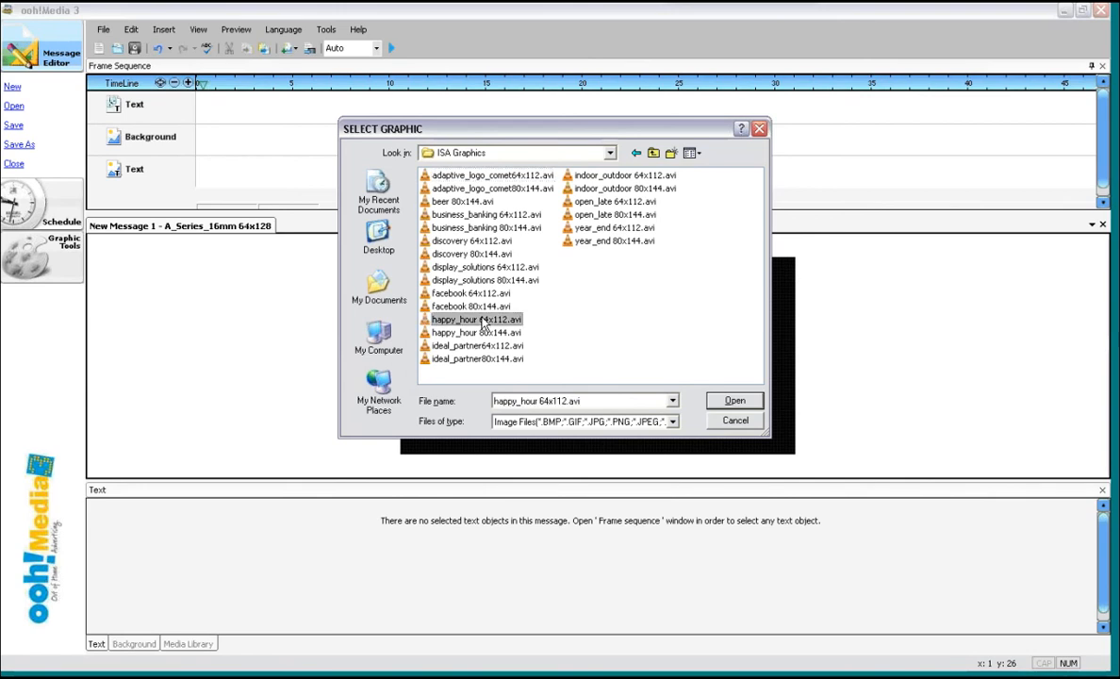
pyautogui.click(754, 402)
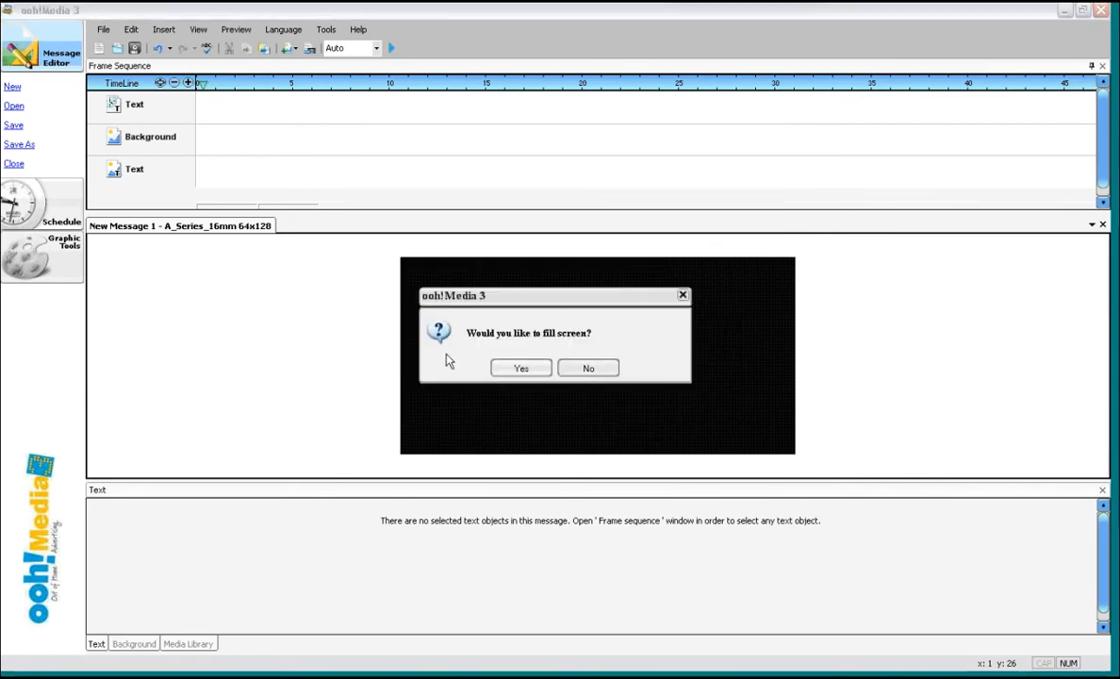
pyautogui.click(514, 371)
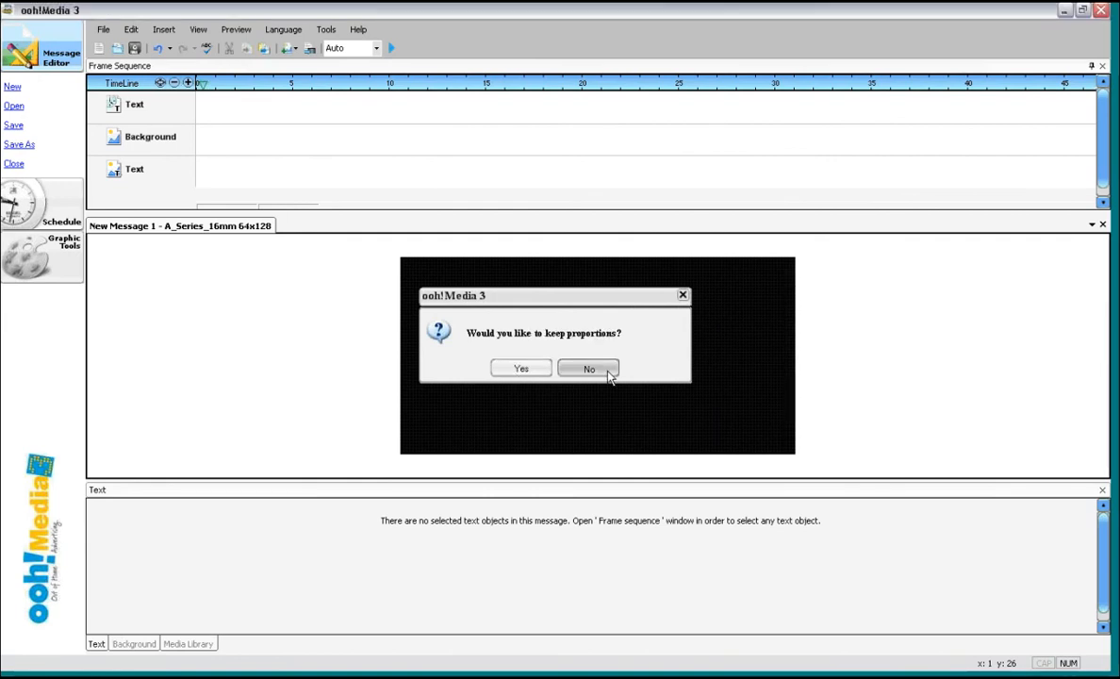
pyautogui.click(609, 374)
# Step: Preview the happy hour animation and delete its background object from the timeline
pyautogui.click(391, 50)
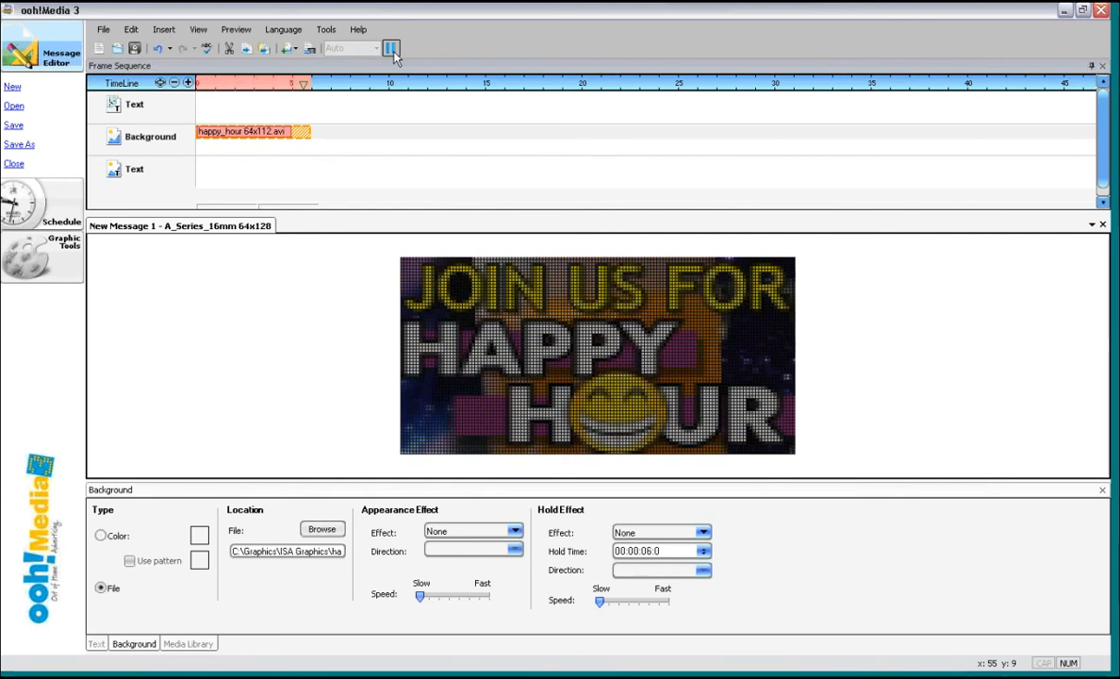
pyautogui.click(391, 49)
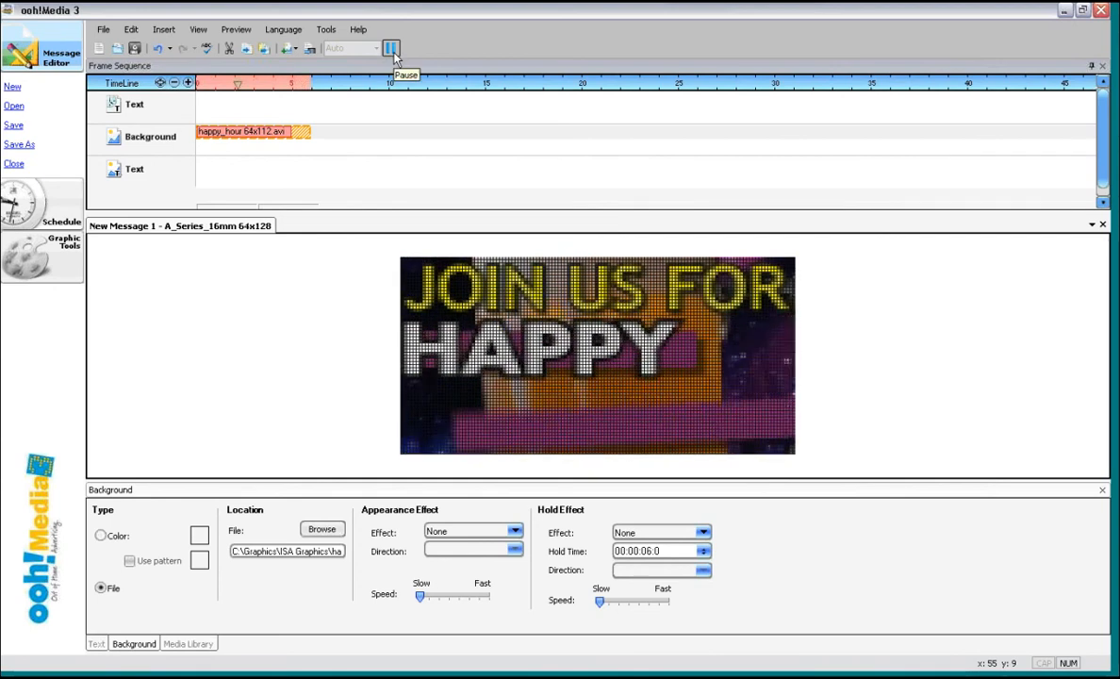
pyautogui.click(393, 51)
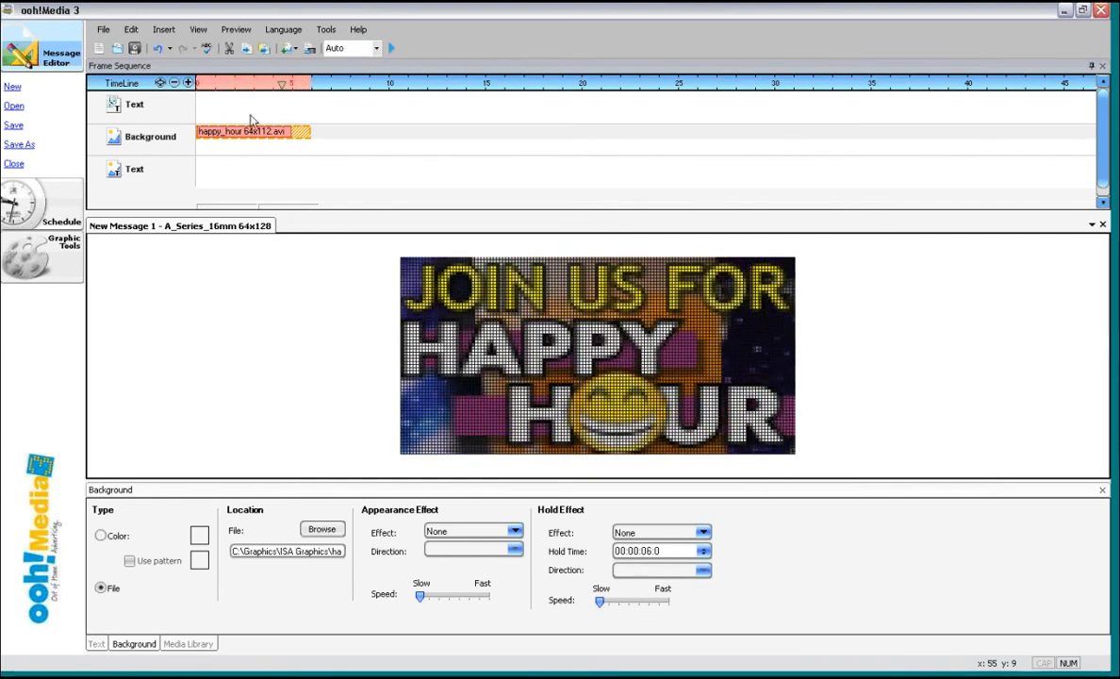
pyautogui.rightClick(250, 134)
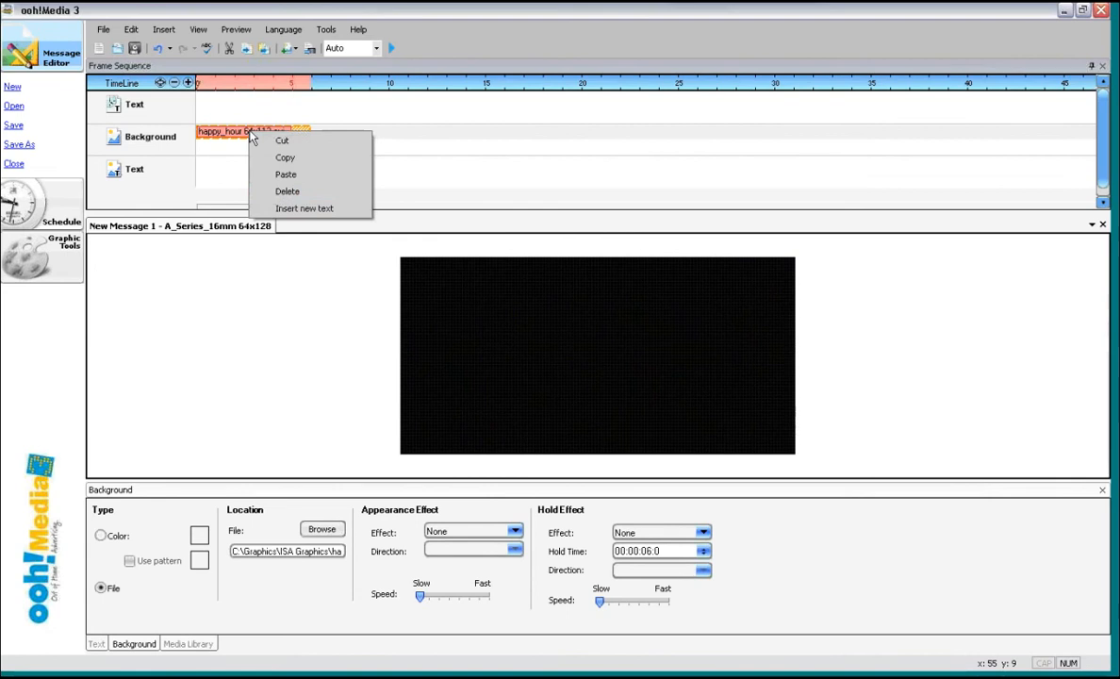
pyautogui.click(279, 190)
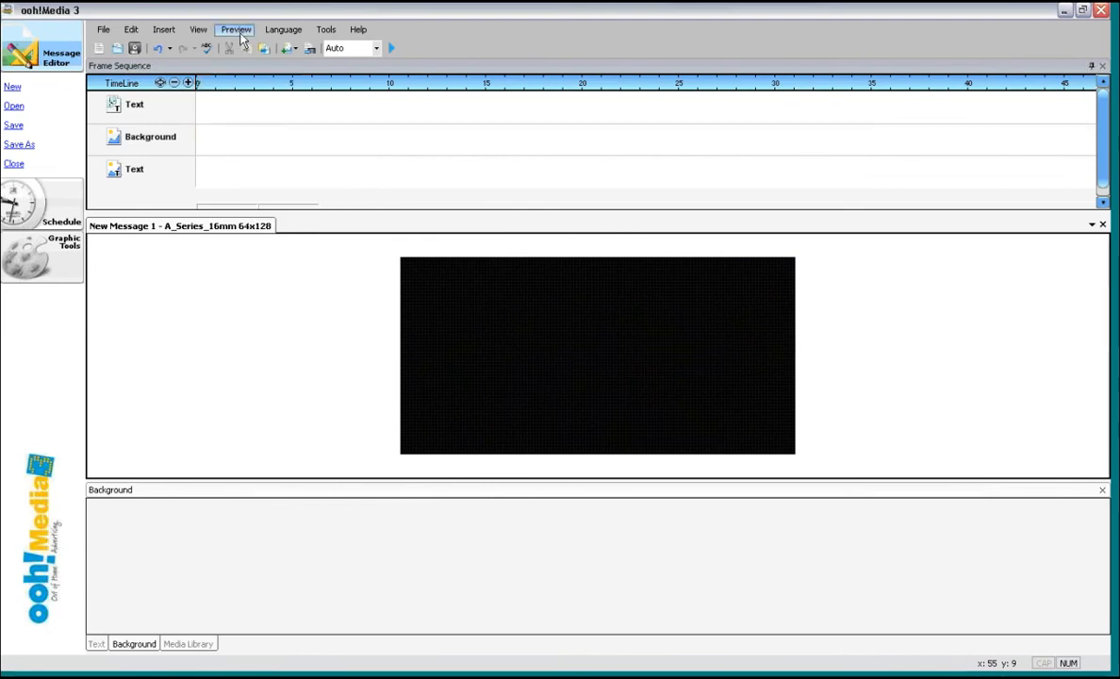
# Step: Insert ideal_partner80x144.avi as the background, filling the screen without keeping proportions, and preview its playback
pyautogui.click(168, 31)
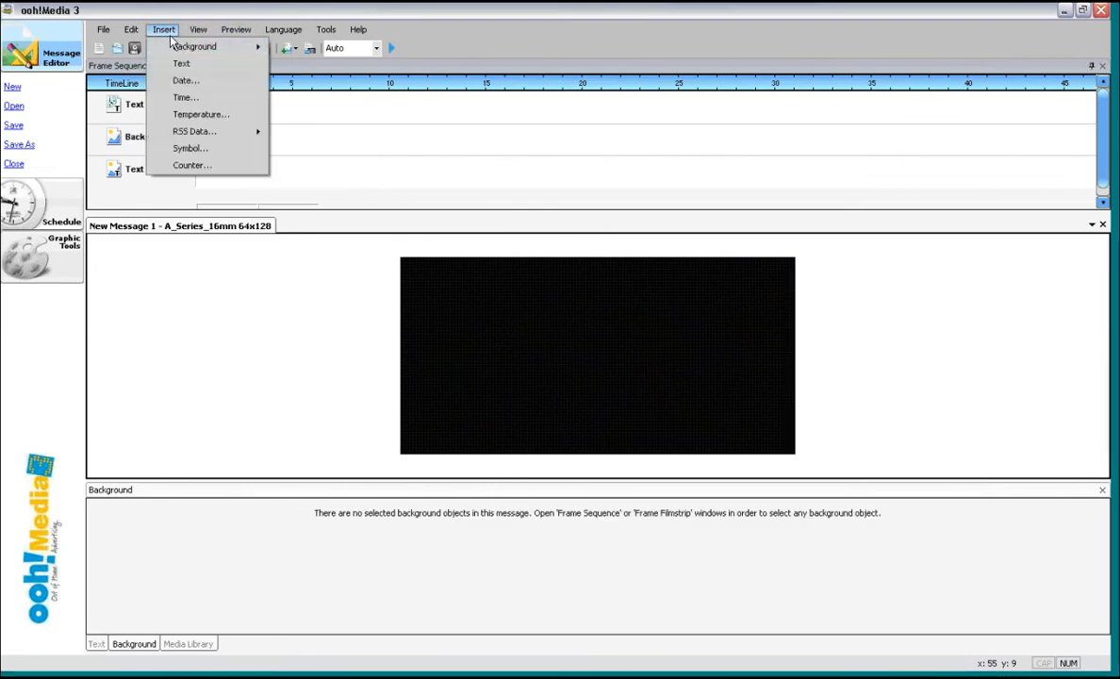
pyautogui.moveTo(188, 45)
pyautogui.click(309, 44)
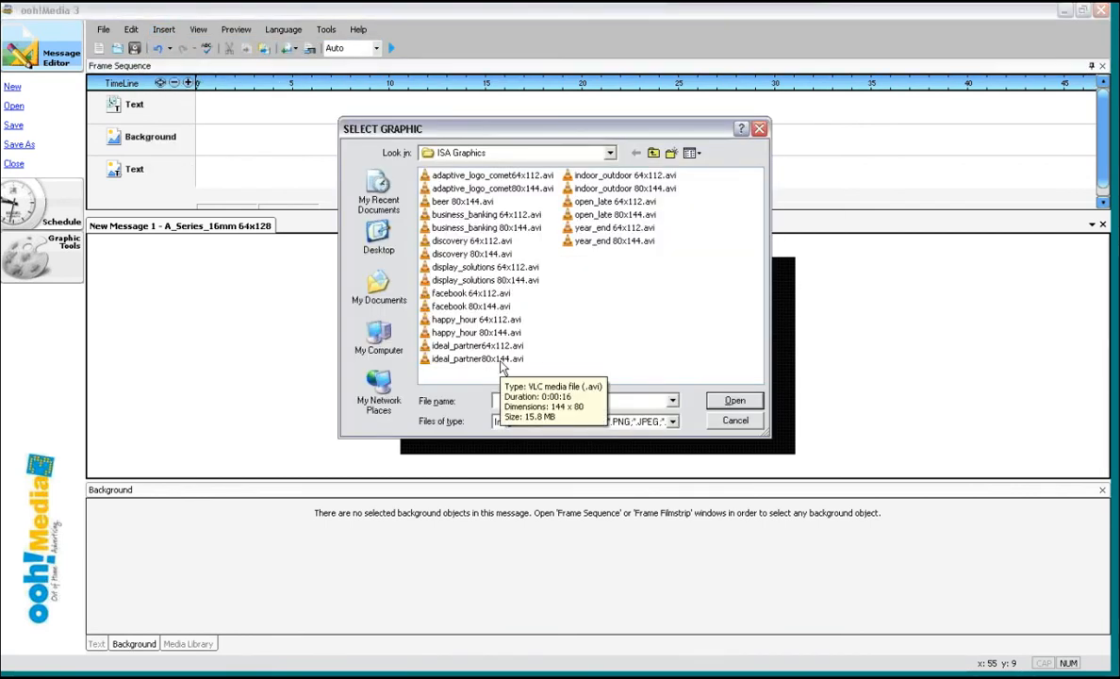
pyautogui.click(501, 360)
pyautogui.click(735, 402)
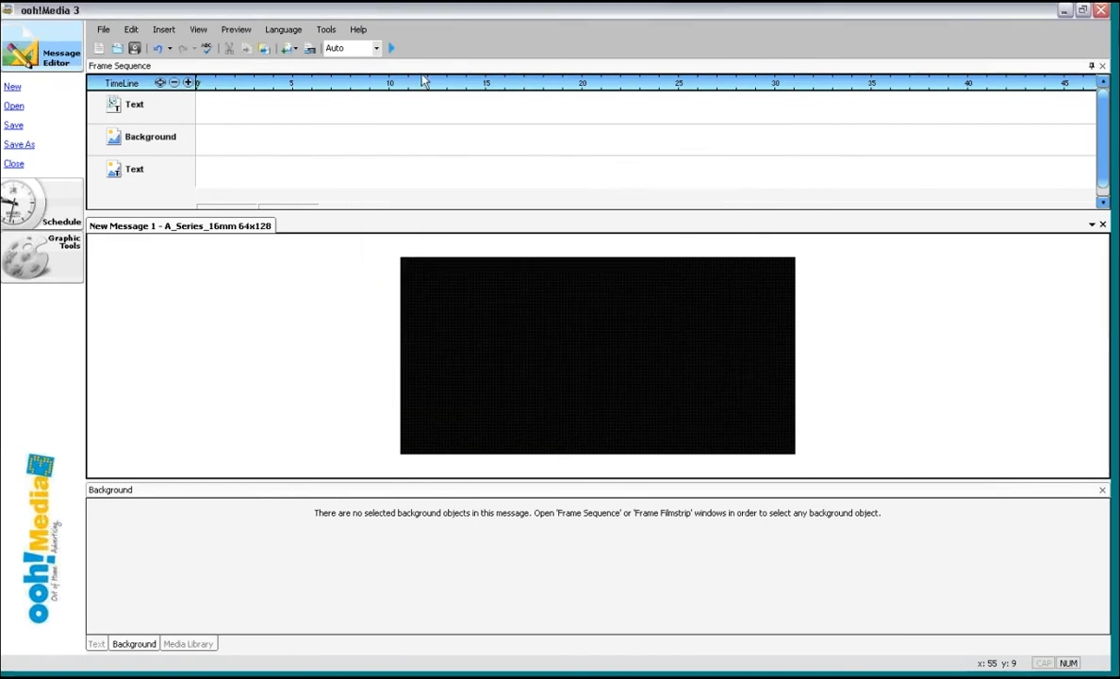
pyautogui.click(581, 371)
pyautogui.click(392, 49)
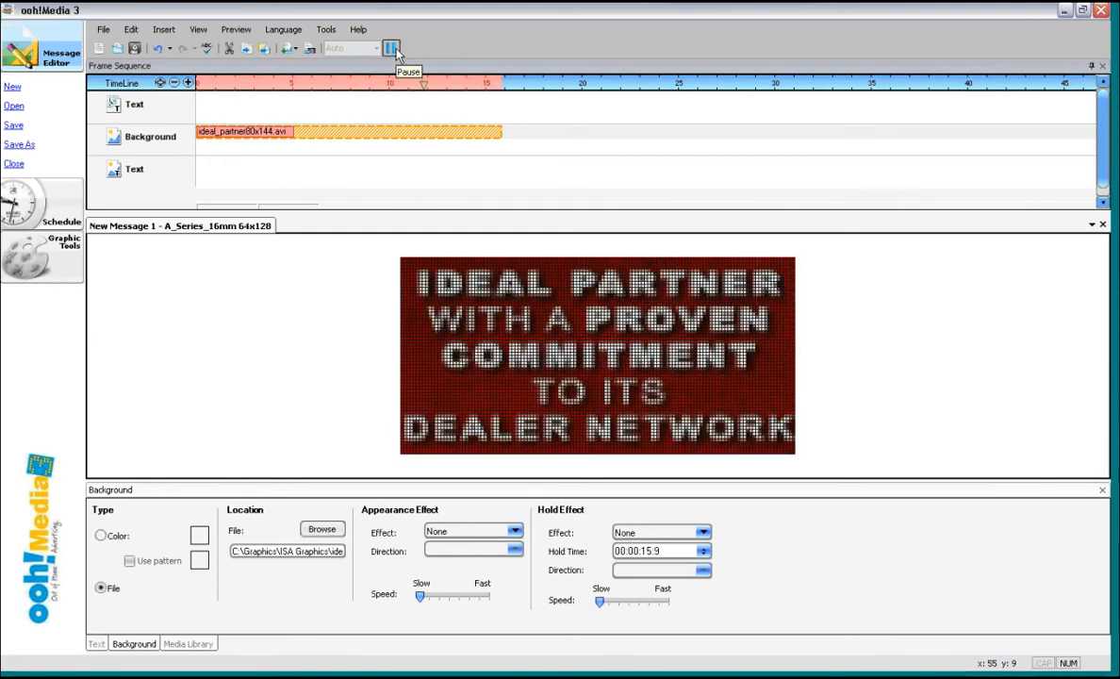
pyautogui.click(391, 47)
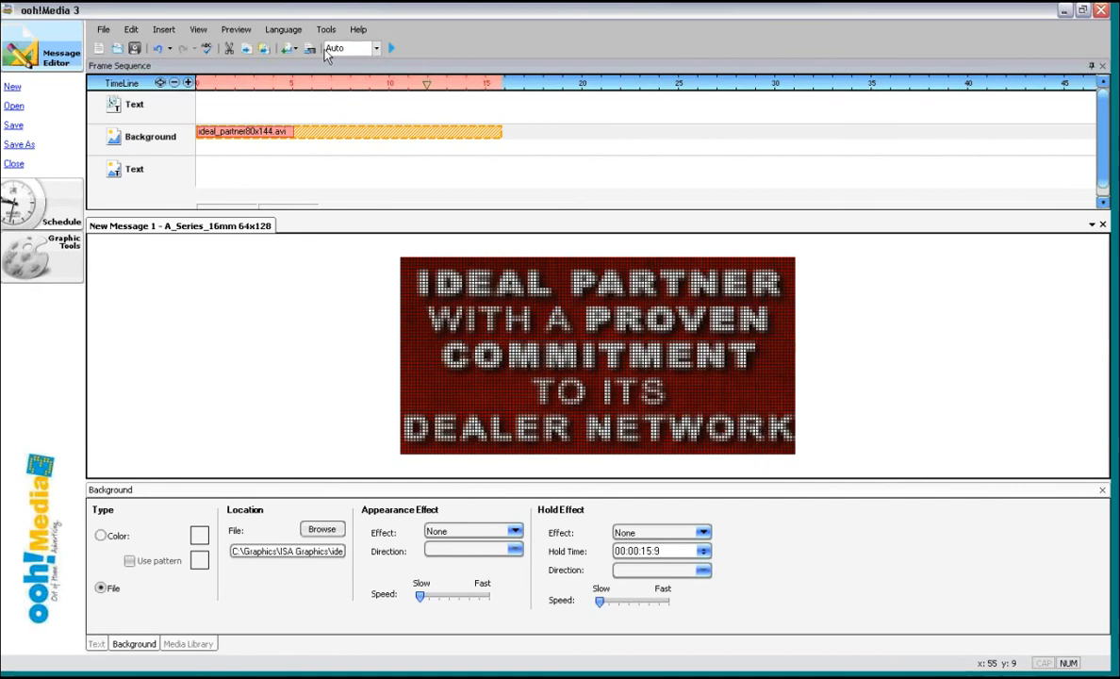
# Step: Examine the image and animation file types available for background graphics, leaving the file selection without choosing one
pyautogui.click(164, 29)
pyautogui.moveTo(198, 29)
pyautogui.moveTo(164, 29)
pyautogui.moveTo(236, 43)
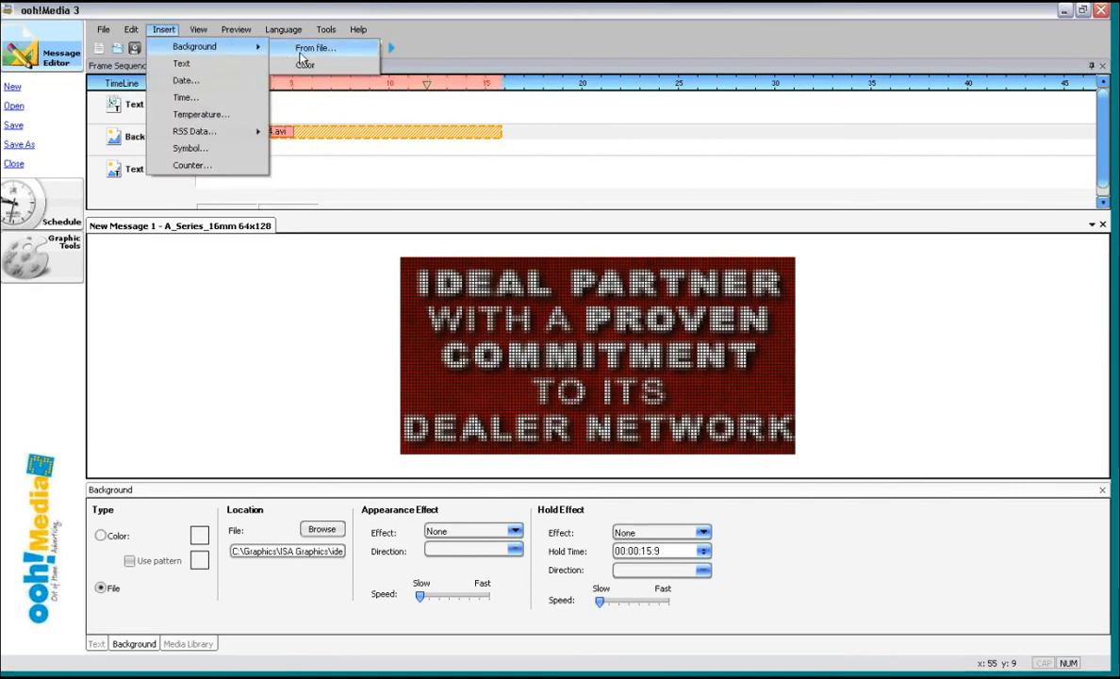
pyautogui.click(307, 48)
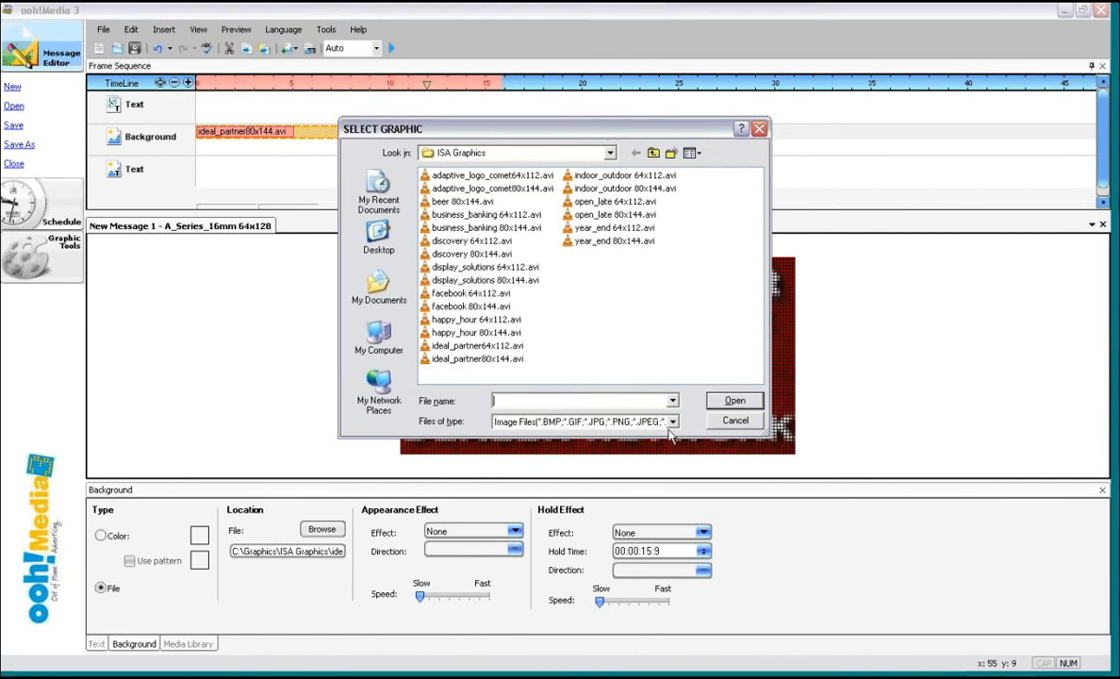
pyautogui.click(674, 422)
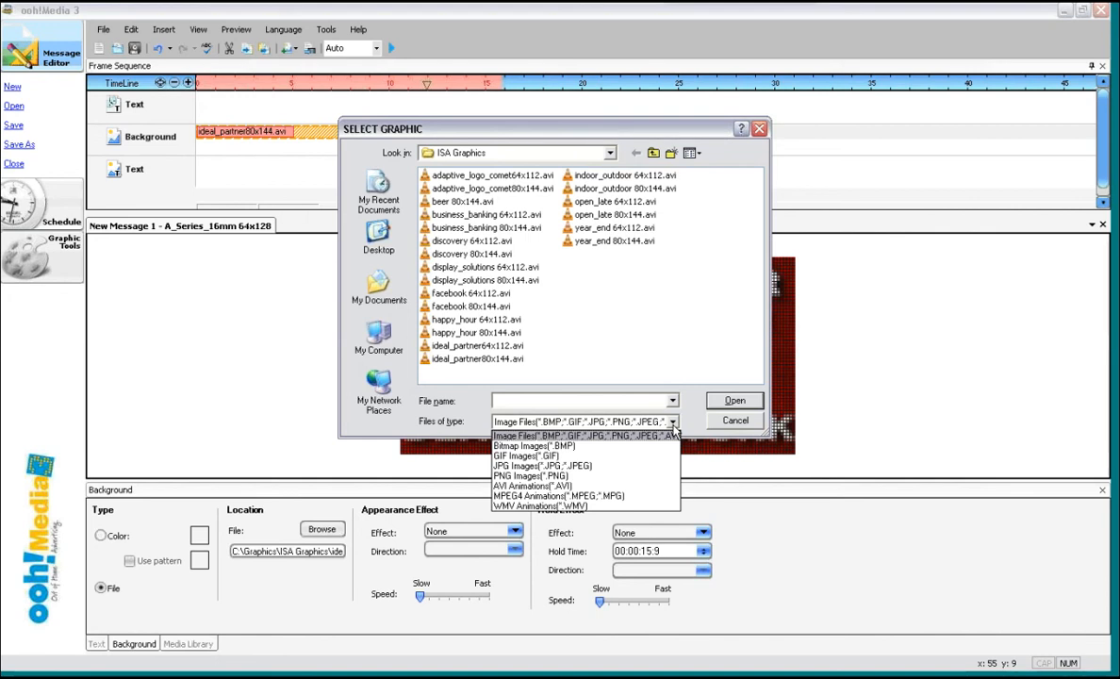
pyautogui.click(279, 325)
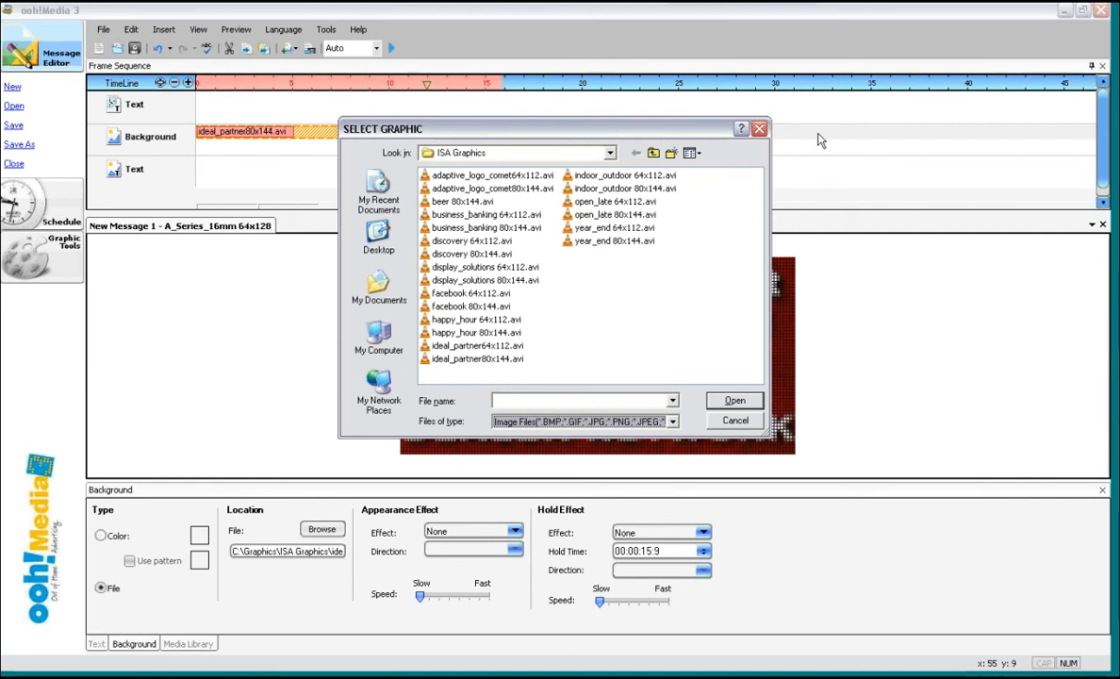
pyautogui.click(759, 129)
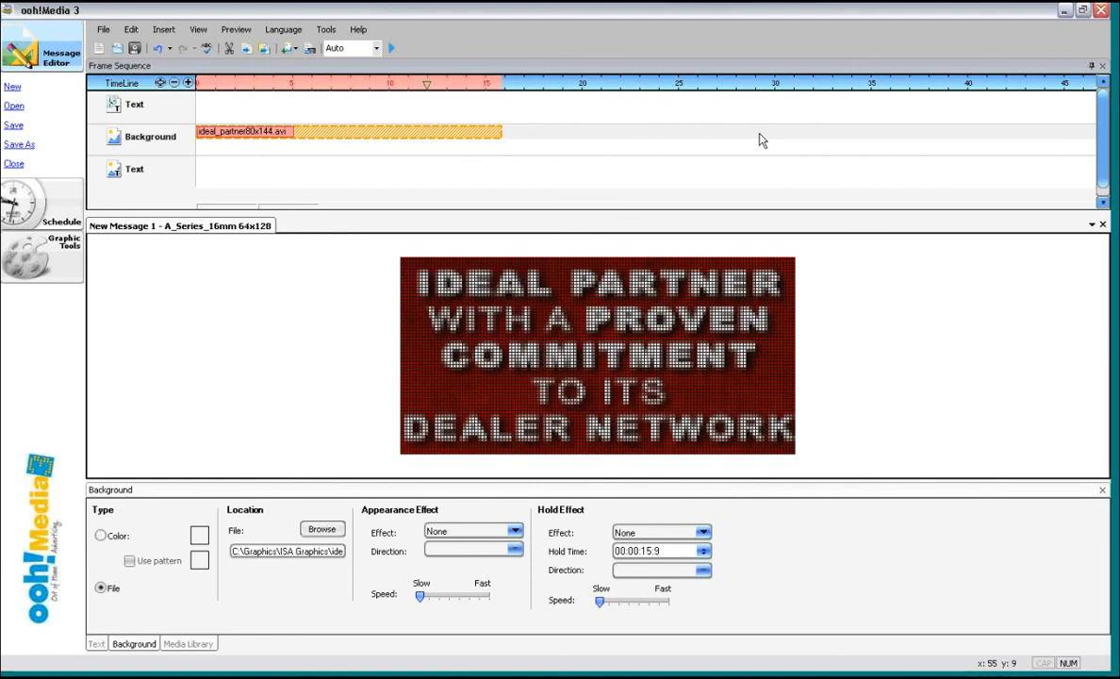
# Step: Delete the ideal_partner80x144.avi background from the timeline
pyautogui.rightClick(319, 140)
pyautogui.click(359, 195)
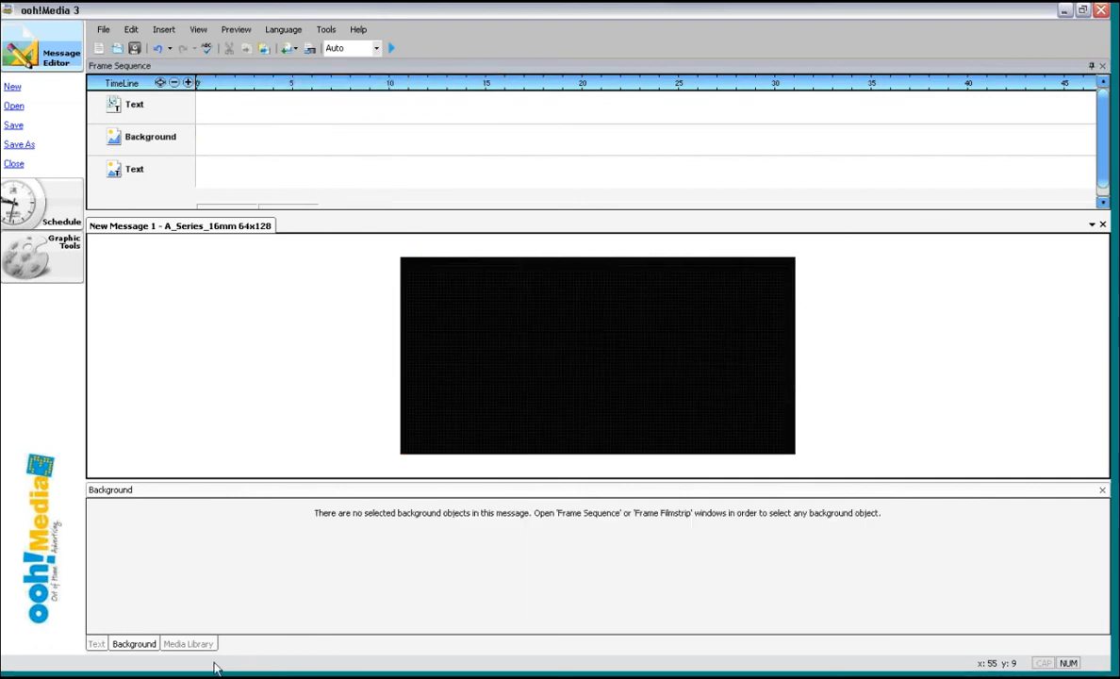
# Step: Insert fireworks.gif from the media library's Full Color holiday category, filling the screen without keeping proportions, and preview it
pyautogui.click(188, 645)
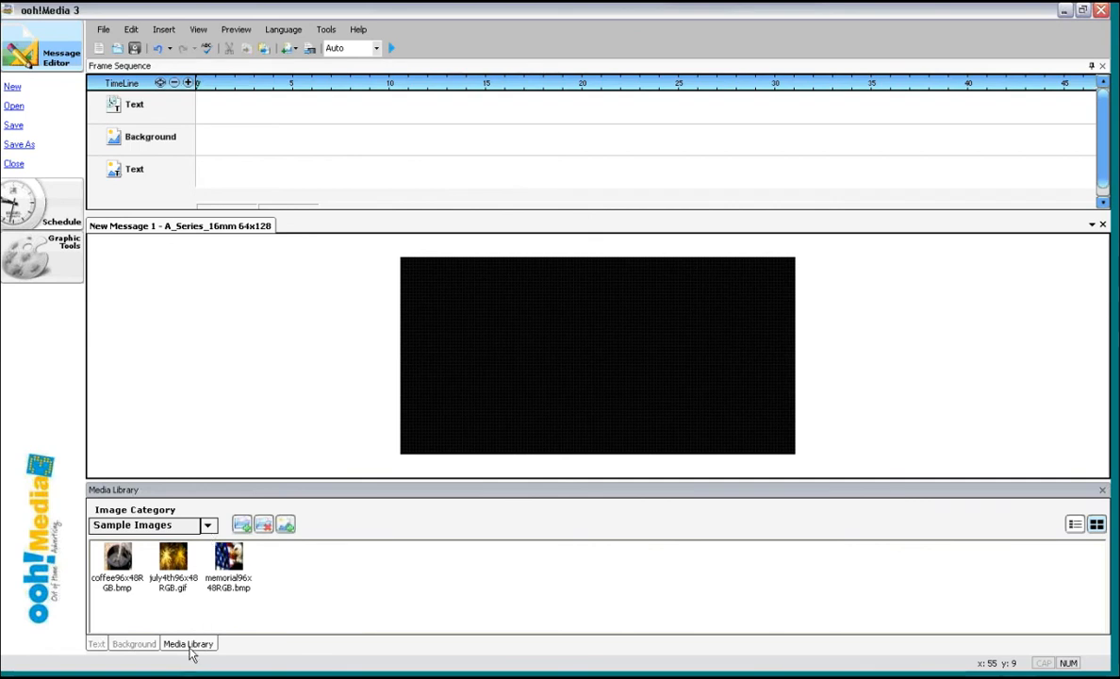
pyautogui.click(208, 525)
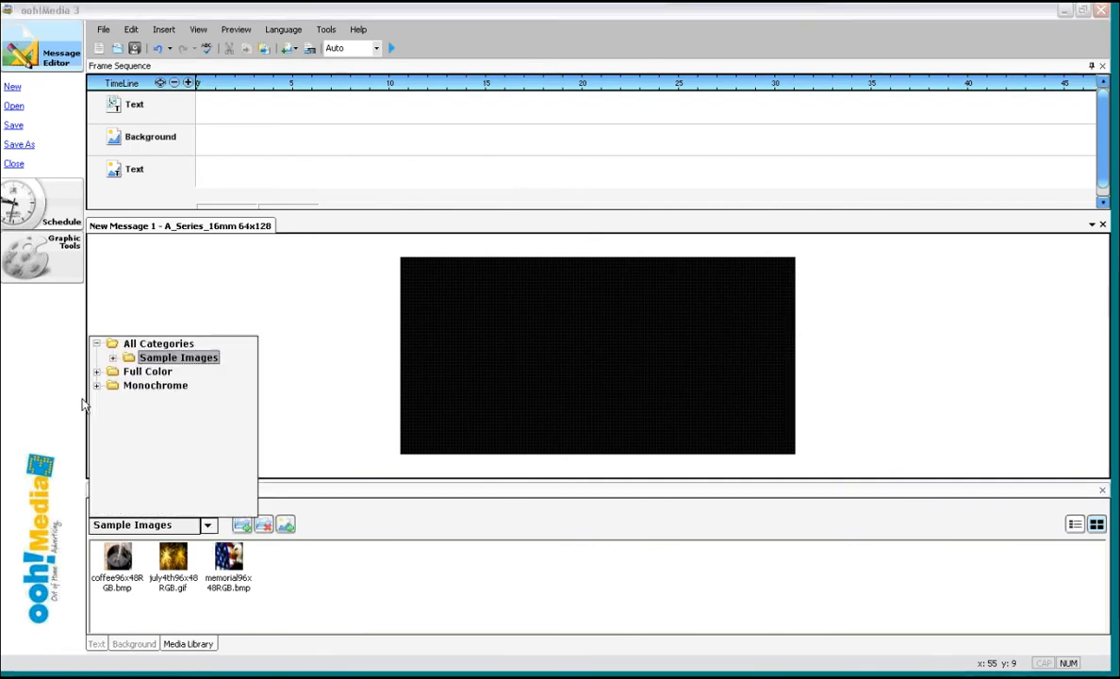
pyautogui.click(96, 371)
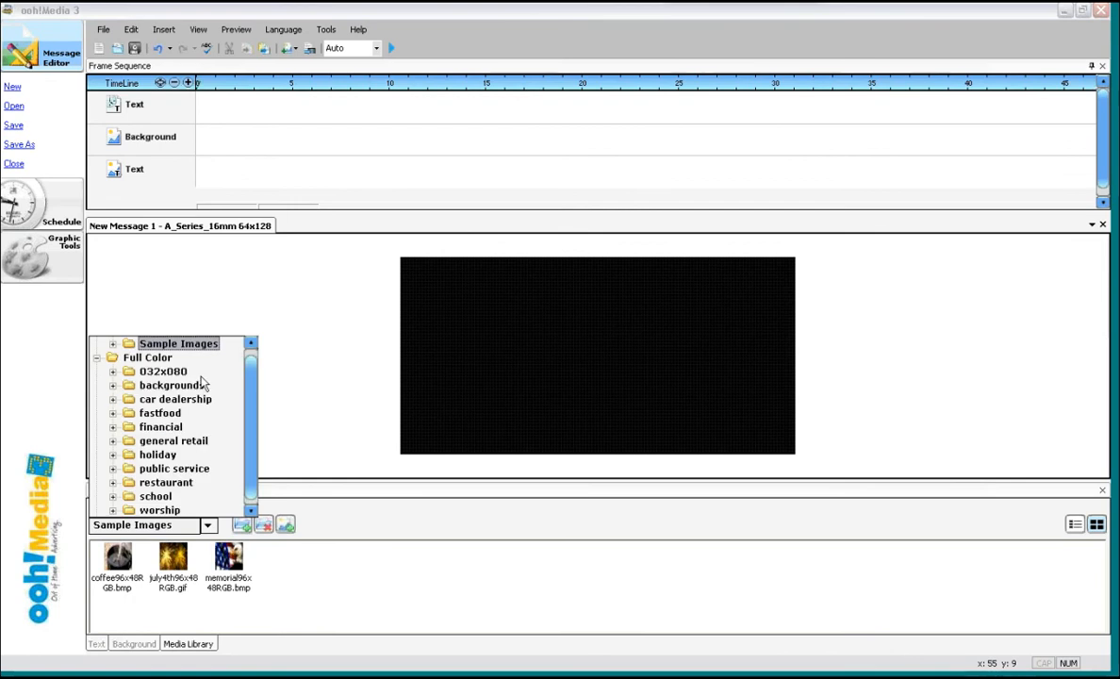
pyautogui.scroll(-1, 250, 417)
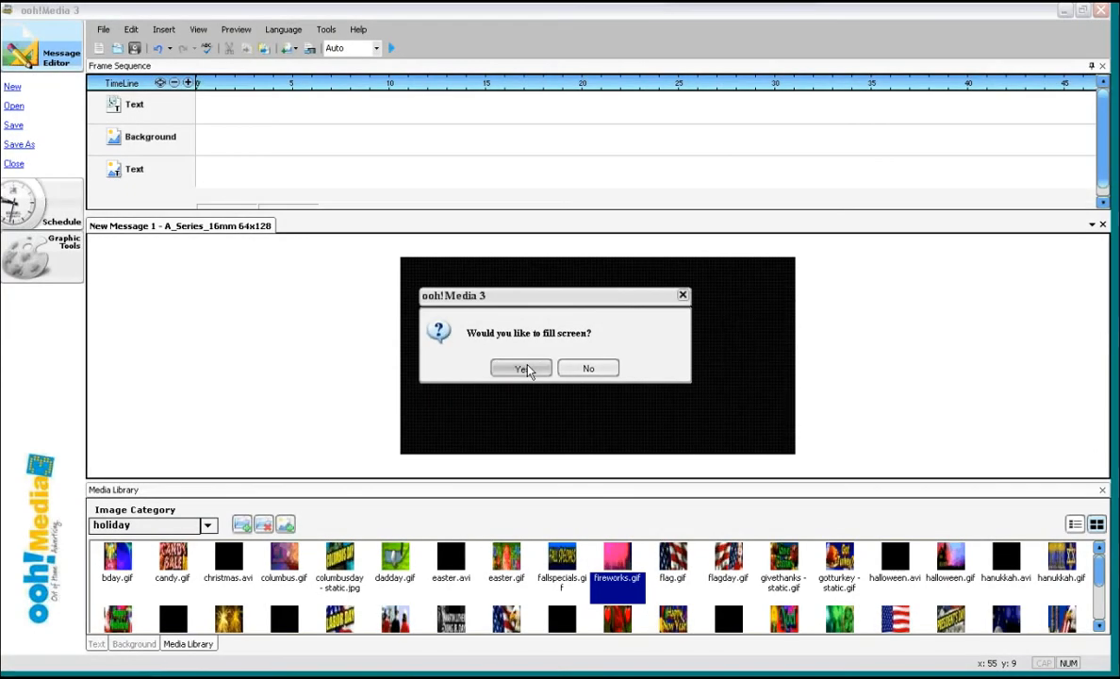
pyautogui.click(522, 369)
pyautogui.click(584, 368)
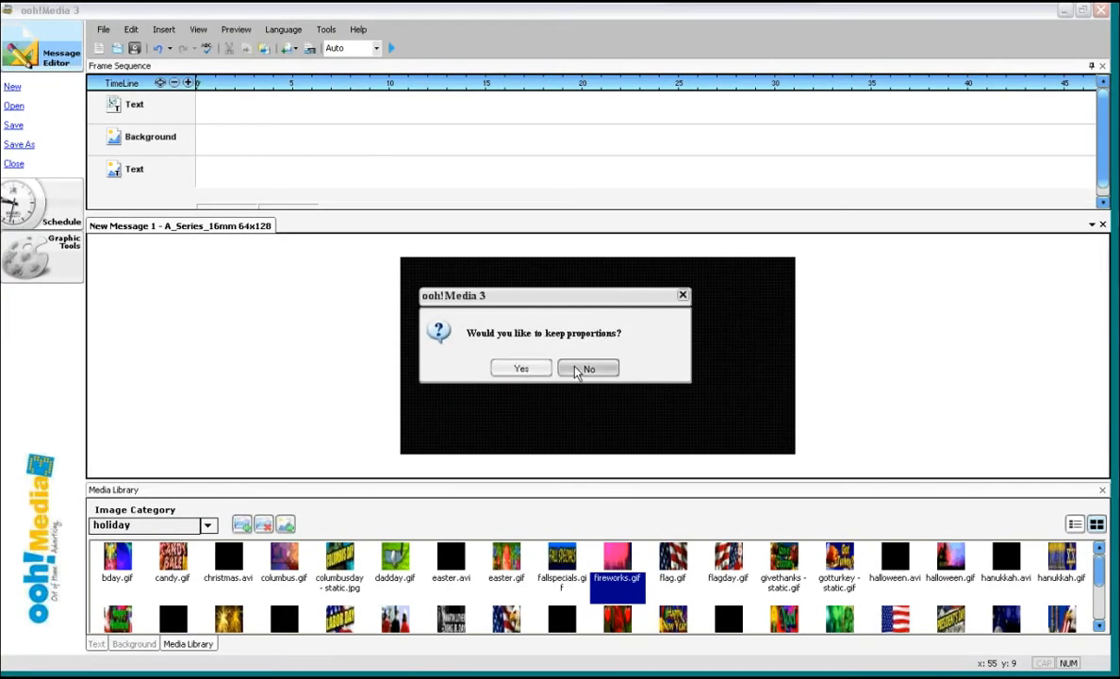
pyautogui.click(391, 48)
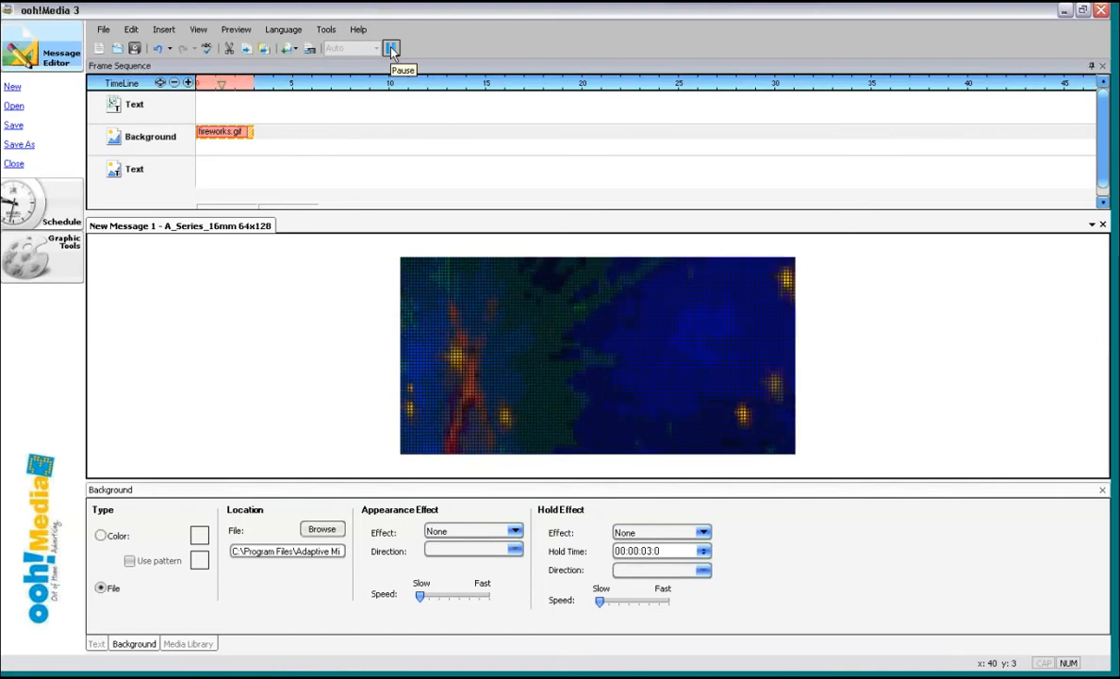
# Step: Replace the fireworks background with flag.gif from the holiday category, filling the screen without keeping proportions
pyautogui.rightClick(228, 137)
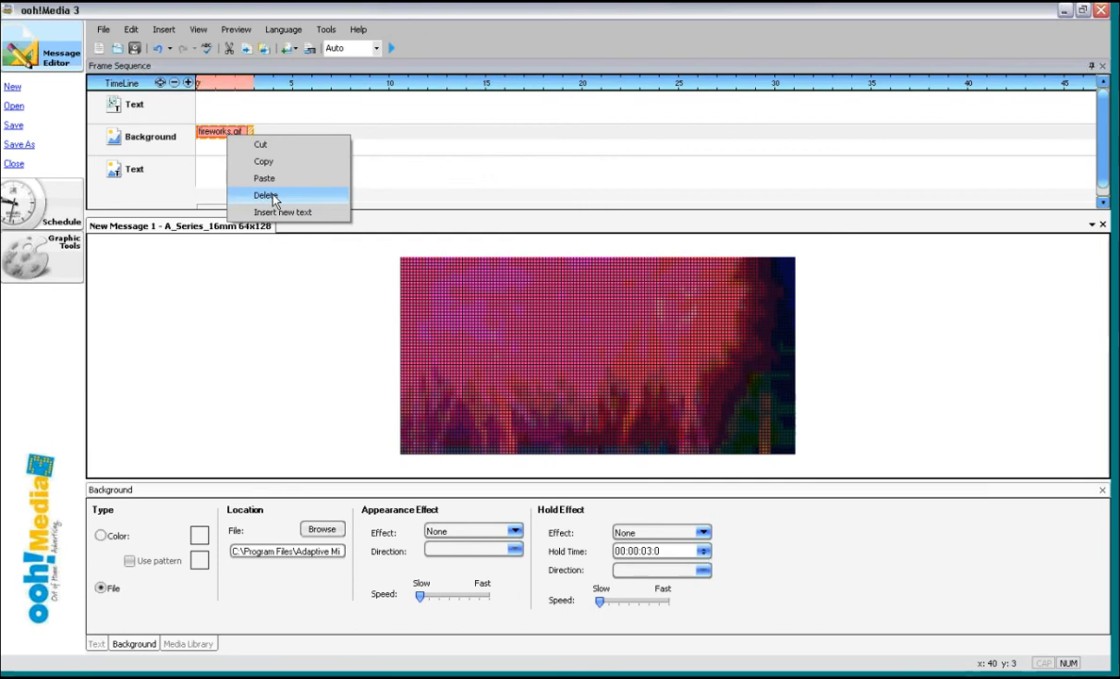
pyautogui.click(266, 196)
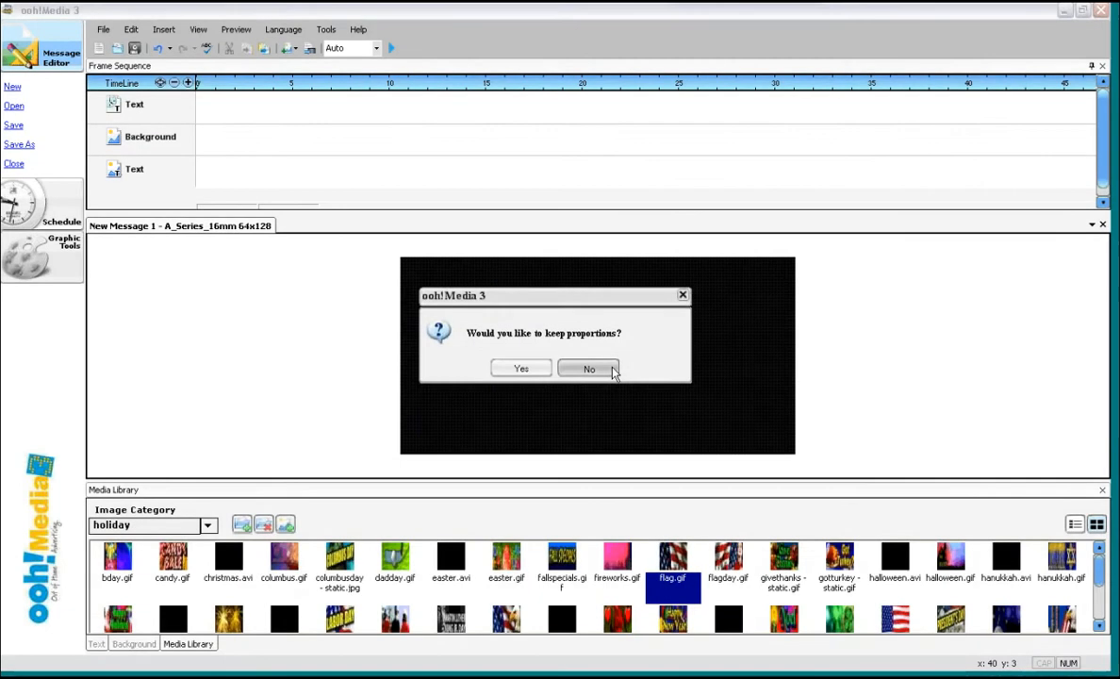
pyautogui.click(584, 368)
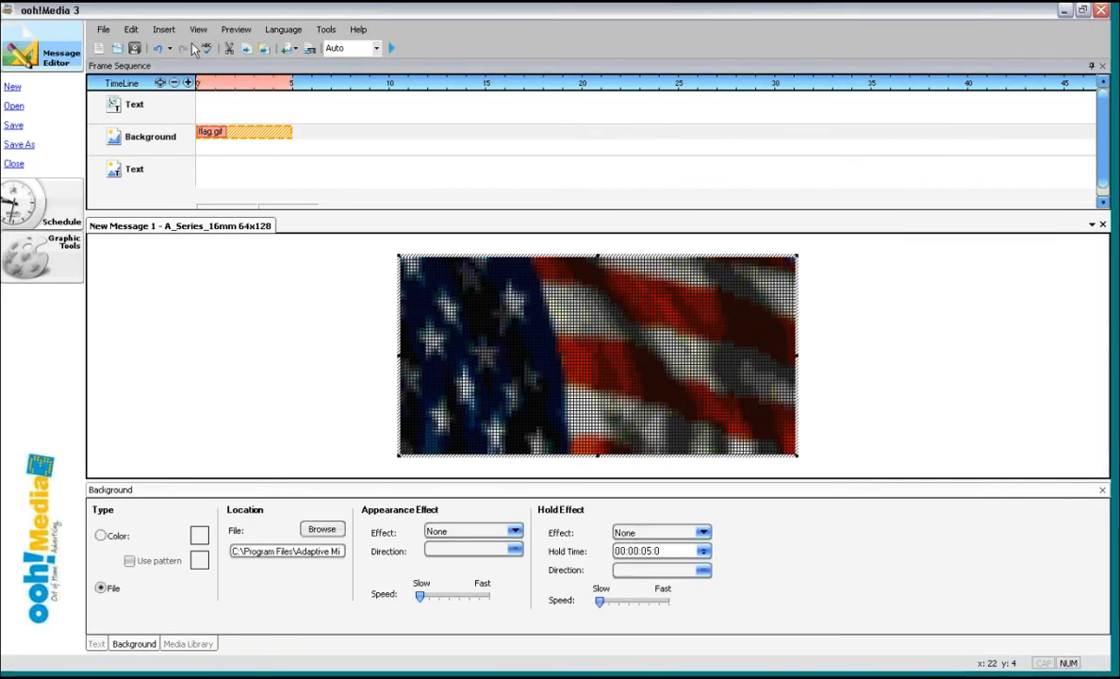
# Step: Insert a run-time clock in h:mm format and move it down to the middle of the flag background
pyautogui.click(164, 30)
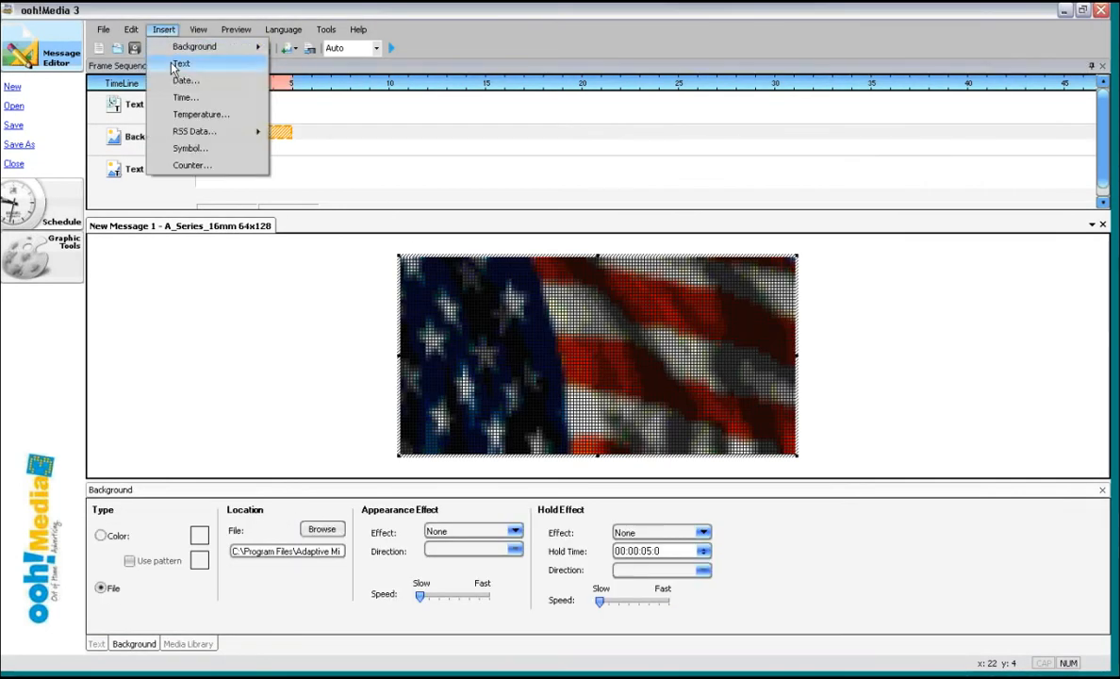
pyautogui.click(185, 97)
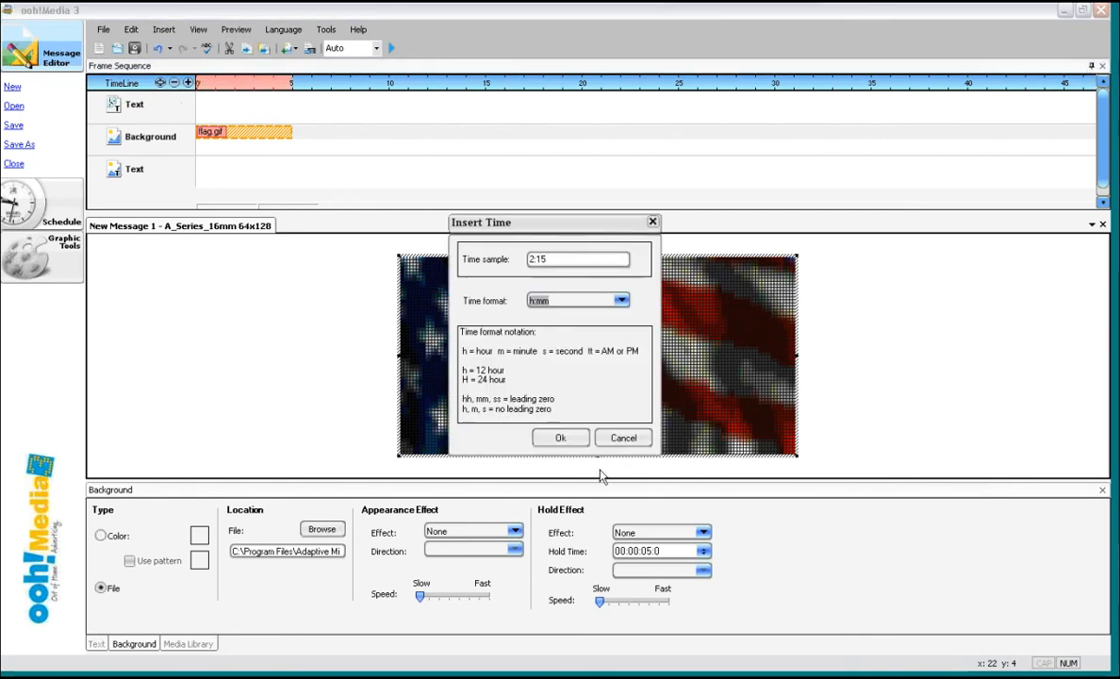
pyautogui.click(560, 437)
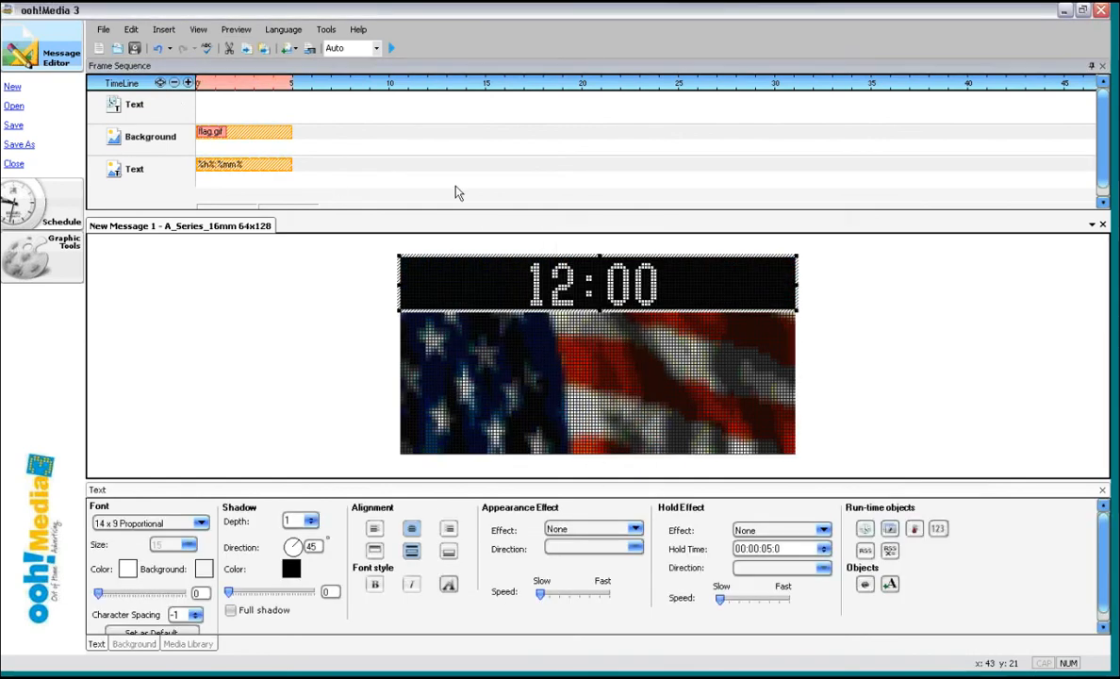
pyautogui.moveTo(495, 256); pyautogui.dragTo(499, 312)
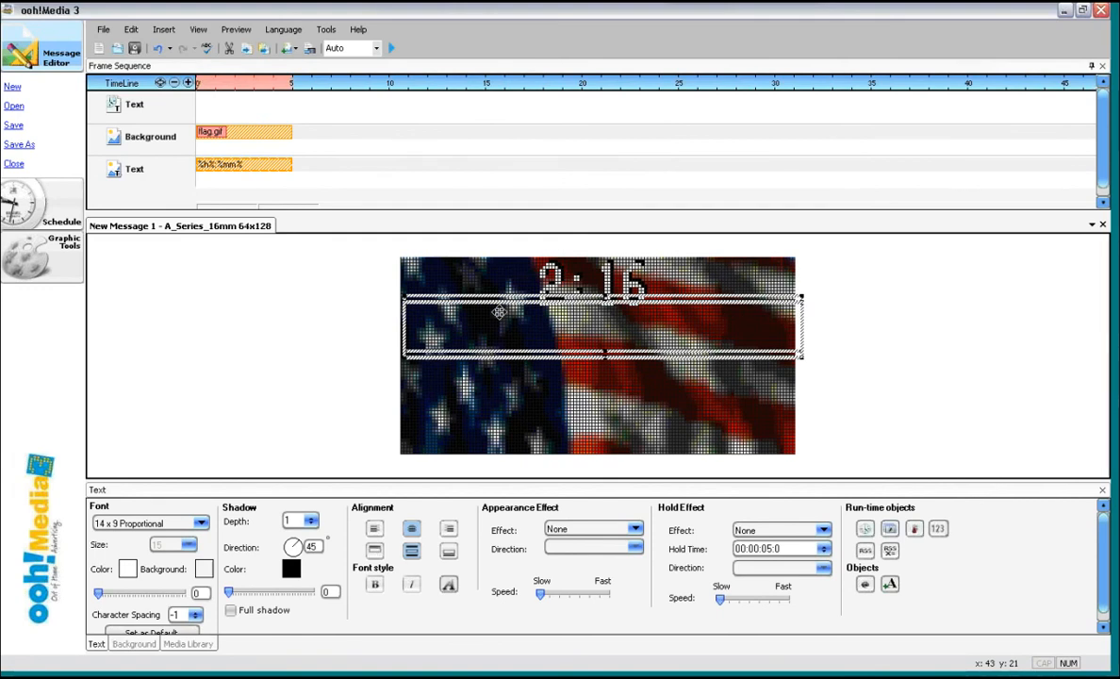
pyautogui.moveTo(499, 312); pyautogui.dragTo(493, 334)
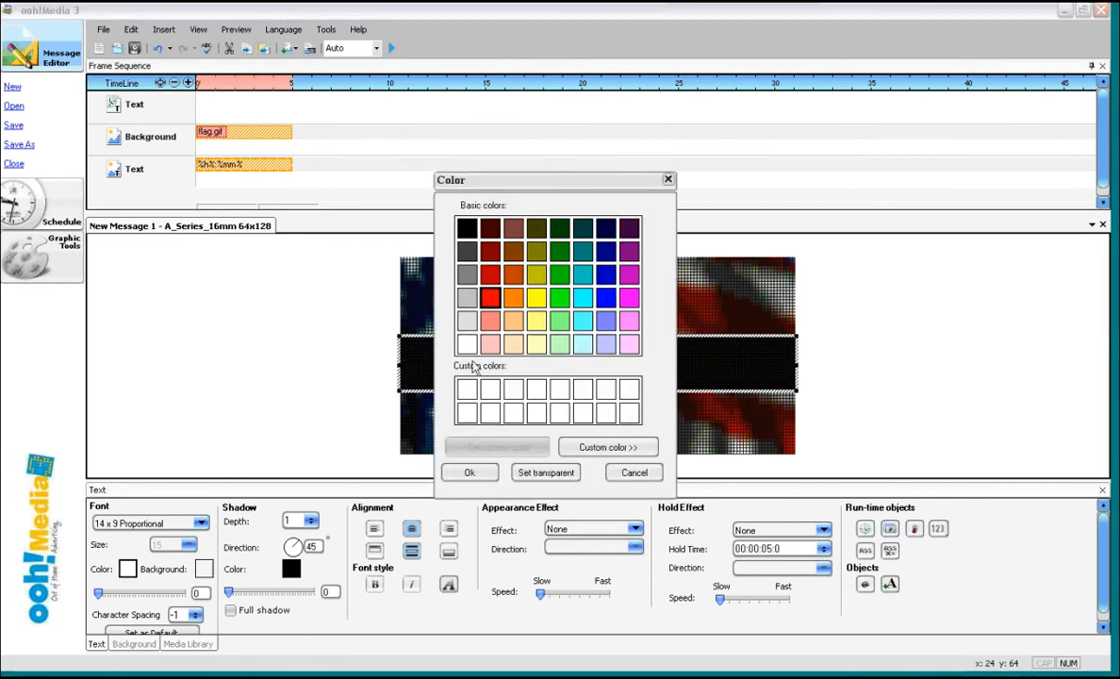
# Step: Color the clock text white, give it a full shadow, and extend its text box upward
pyautogui.click(467, 343)
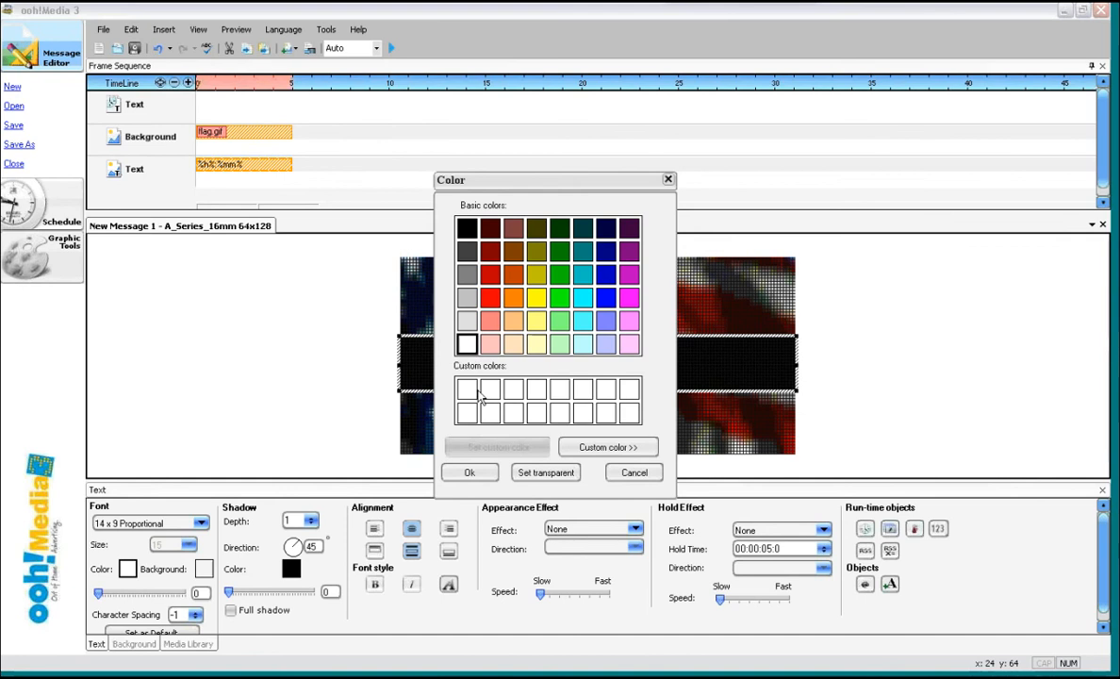
pyautogui.click(469, 472)
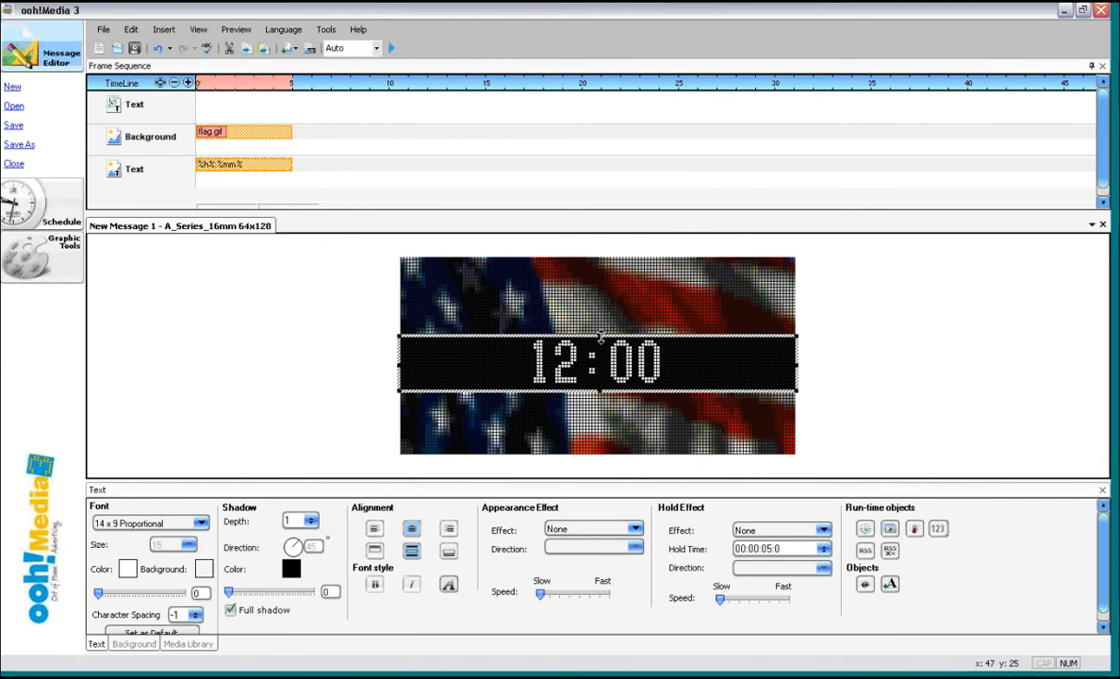
pyautogui.moveTo(600, 336); pyautogui.dragTo(600, 308)
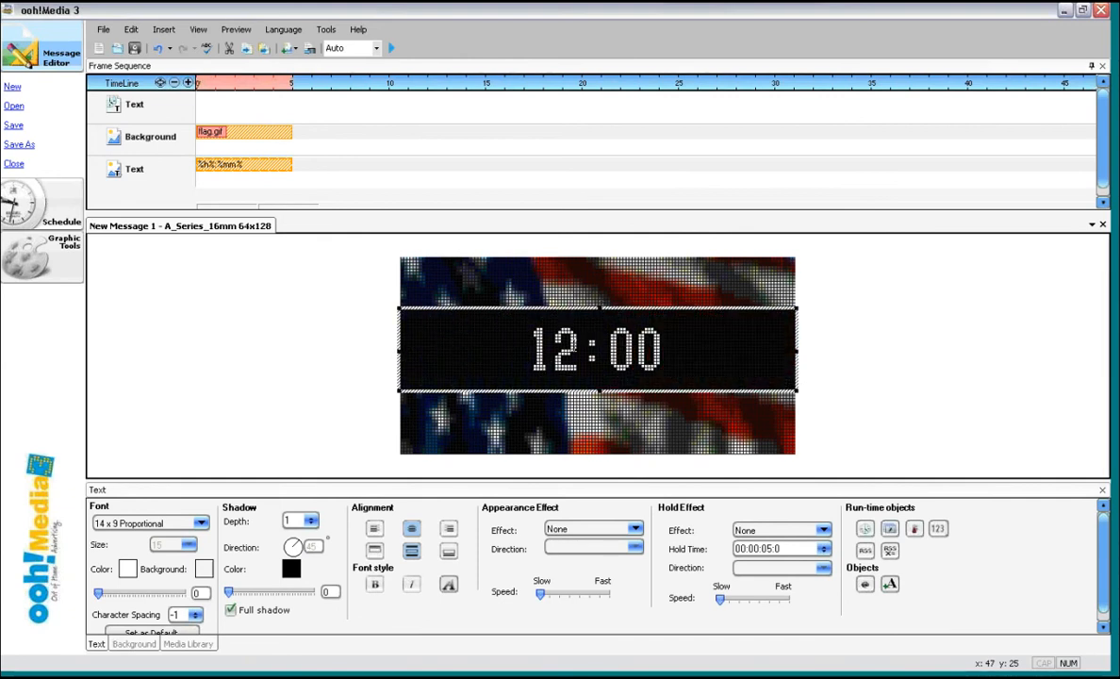
# Step: Preview the clock over the waving flag, stop the preview, and delete the clock from the timeline
pyautogui.click(391, 48)
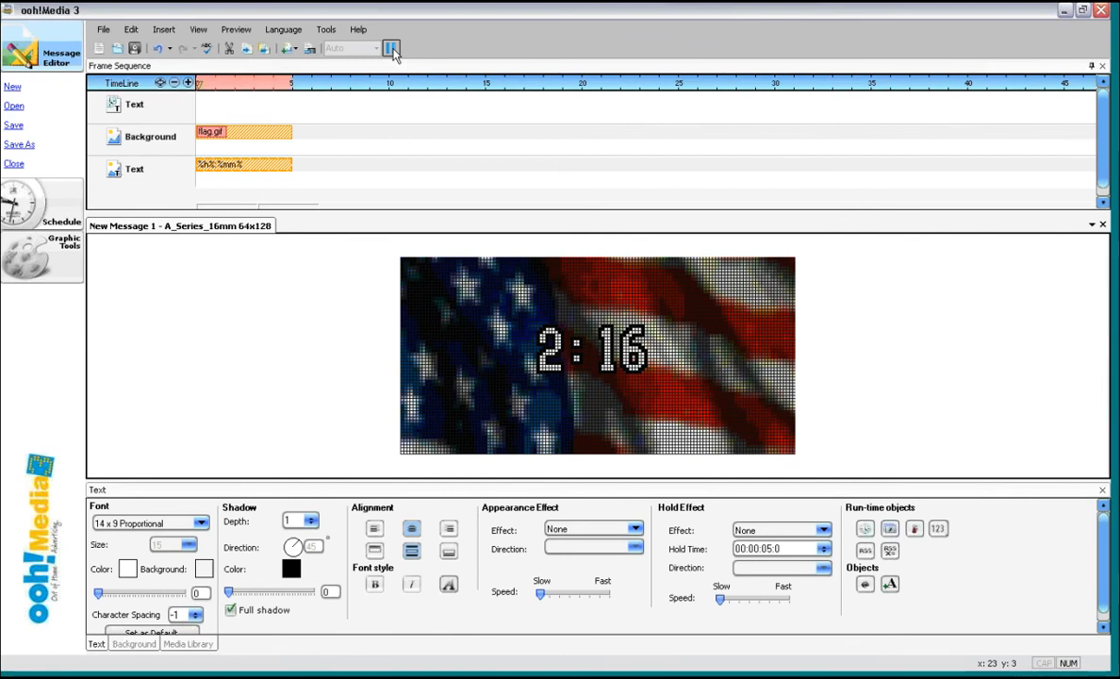
pyautogui.click(393, 49)
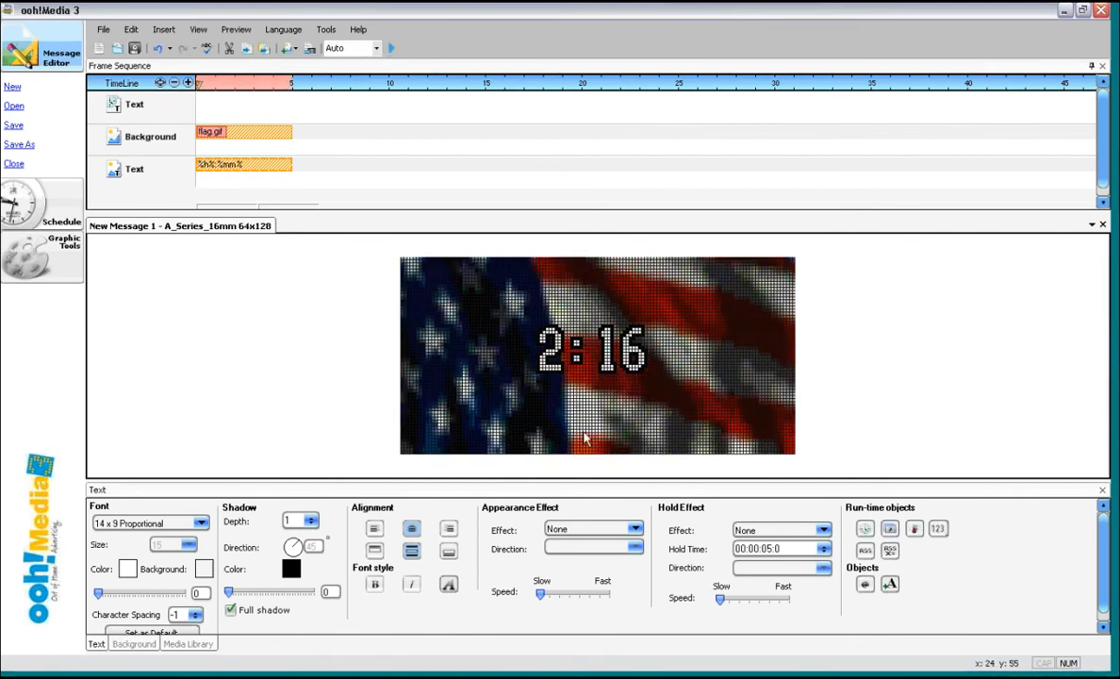
pyautogui.rightClick(235, 169)
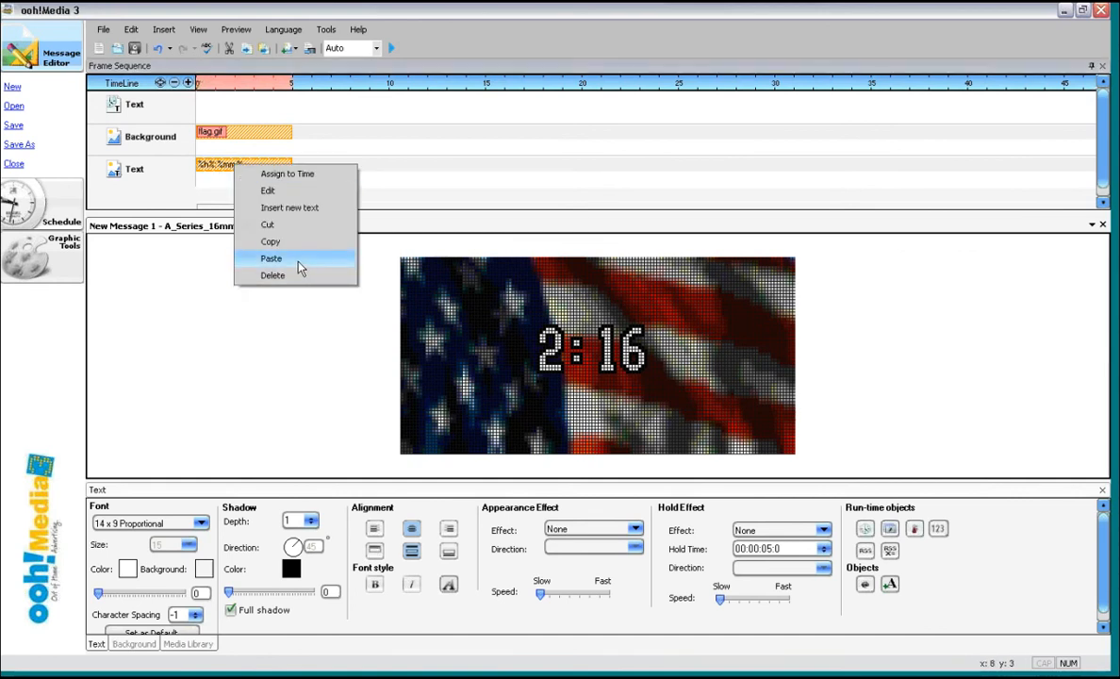
pyautogui.click(297, 279)
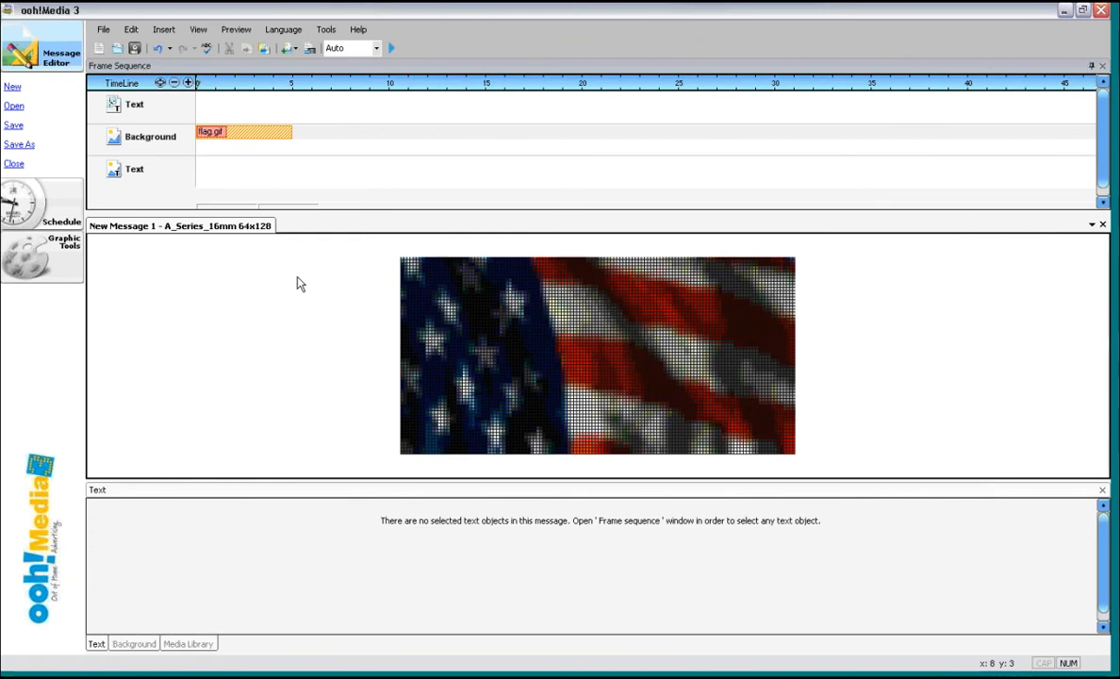
# Step: Insert a new text object, then narrow, heighten and position its box over the stripes on the flag's right side
pyautogui.click(162, 29)
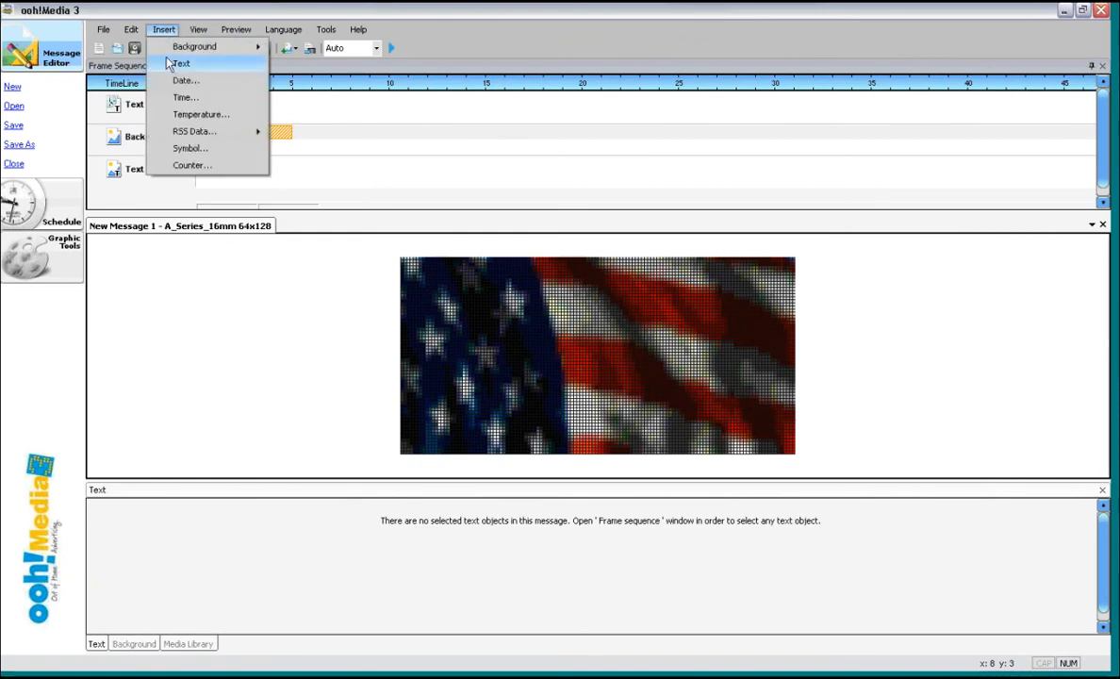
pyautogui.click(175, 64)
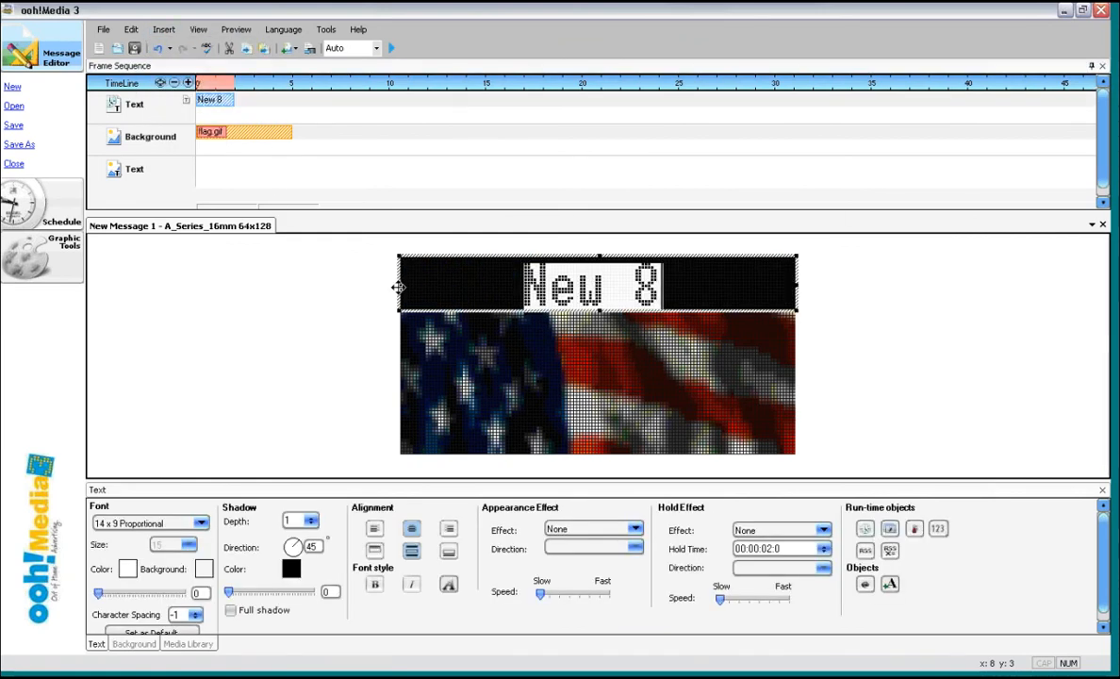
pyautogui.moveTo(399, 283); pyautogui.dragTo(610, 350)
pyautogui.moveTo(765, 327); pyautogui.dragTo(681, 343)
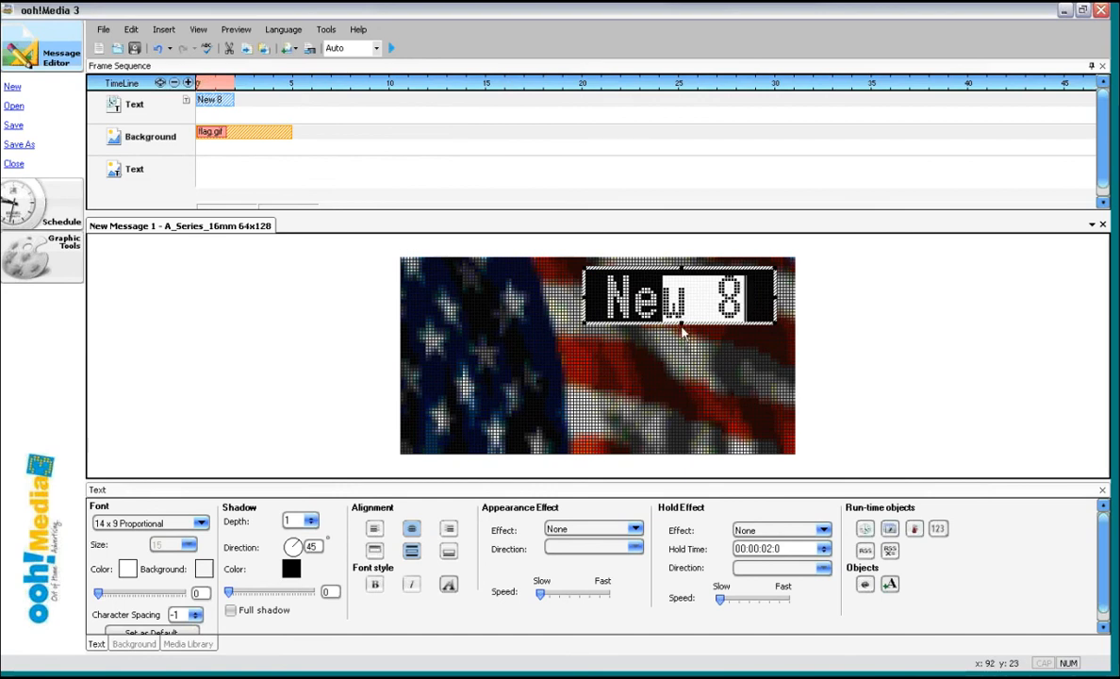
pyautogui.moveTo(681, 326); pyautogui.dragTo(681, 417)
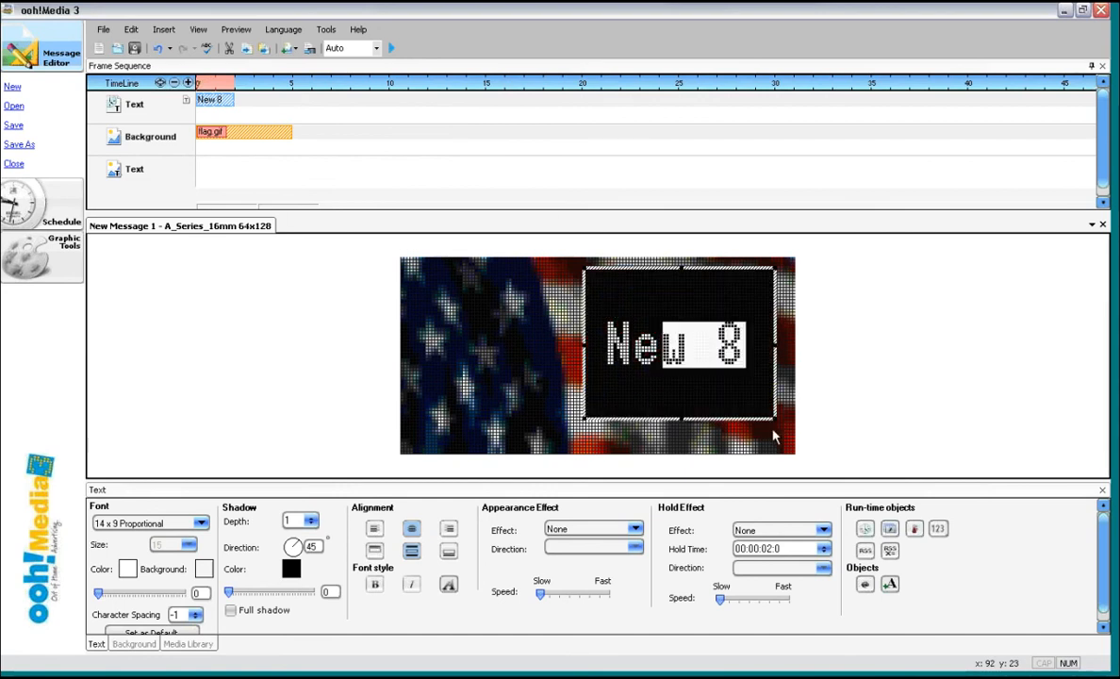
pyautogui.moveTo(775, 416); pyautogui.dragTo(790, 441)
pyautogui.click(719, 336)
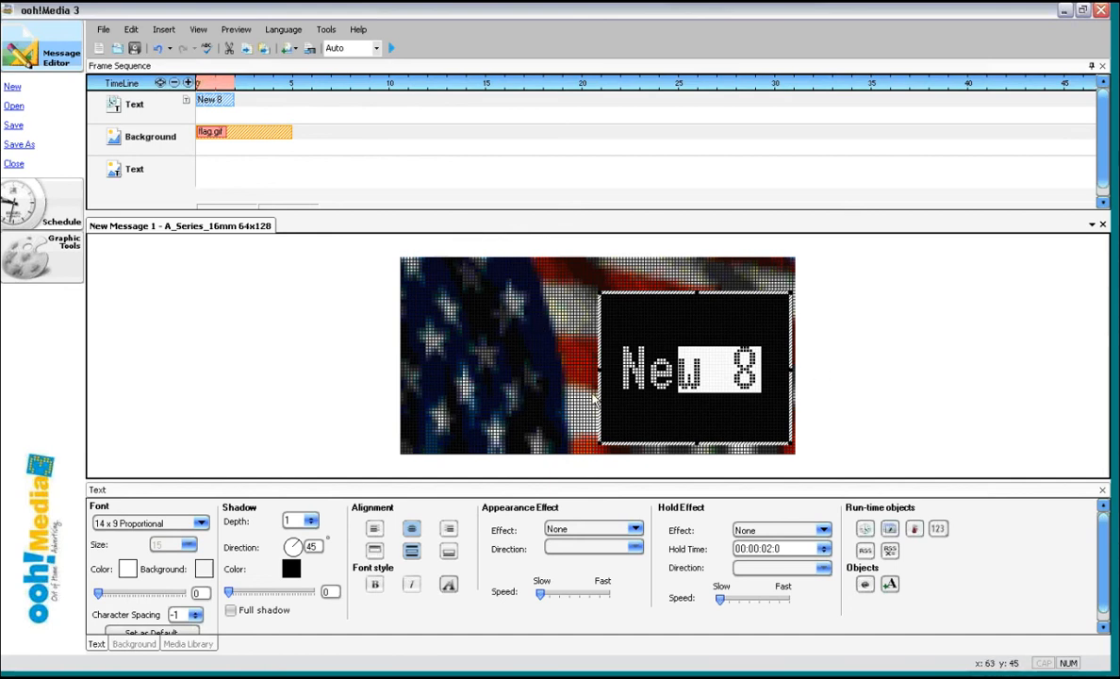
# Step: Delete the new text object and the flag.gif background so the message is empty
pyautogui.rightClick(666, 296)
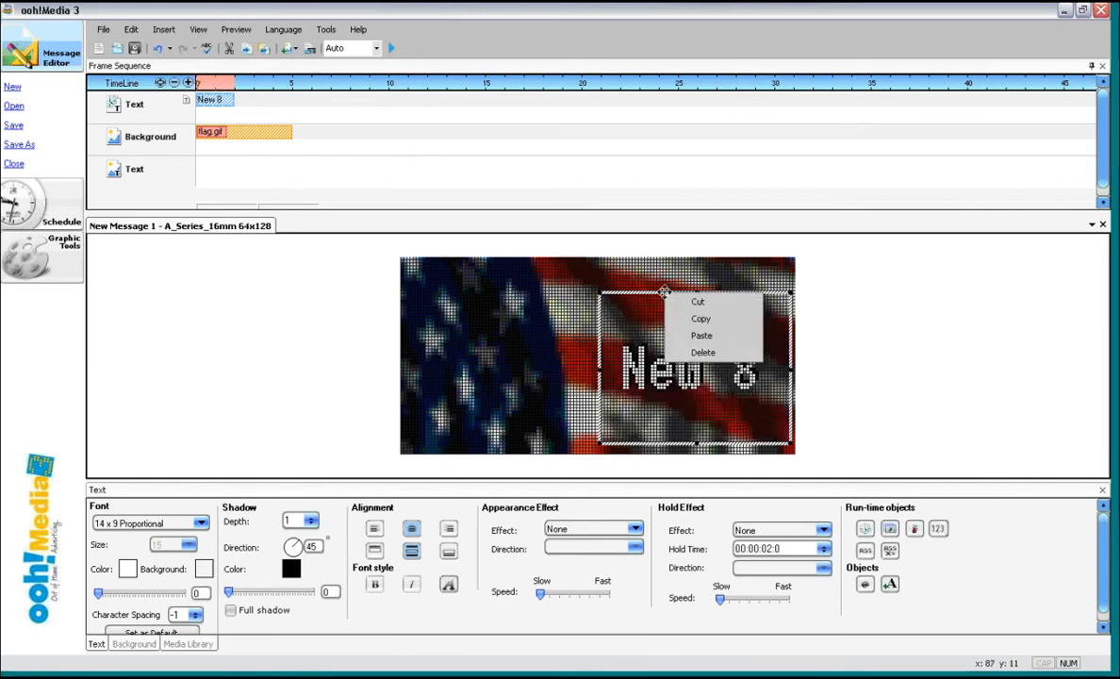
pyautogui.click(703, 352)
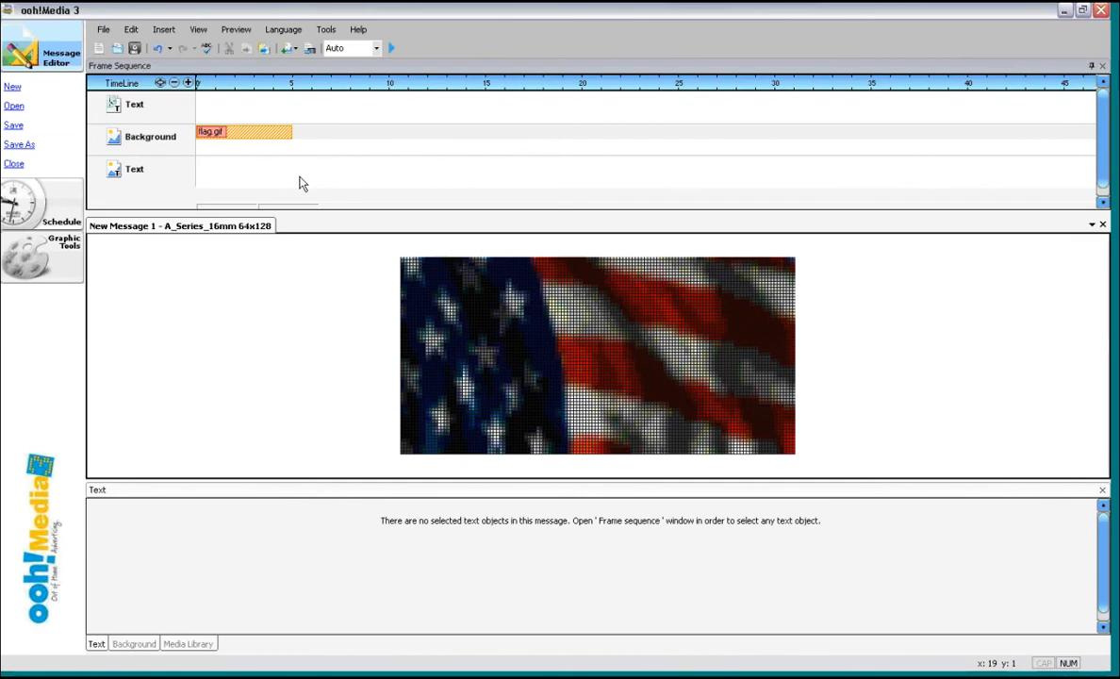
pyautogui.click(260, 134)
pyautogui.rightClick(260, 135)
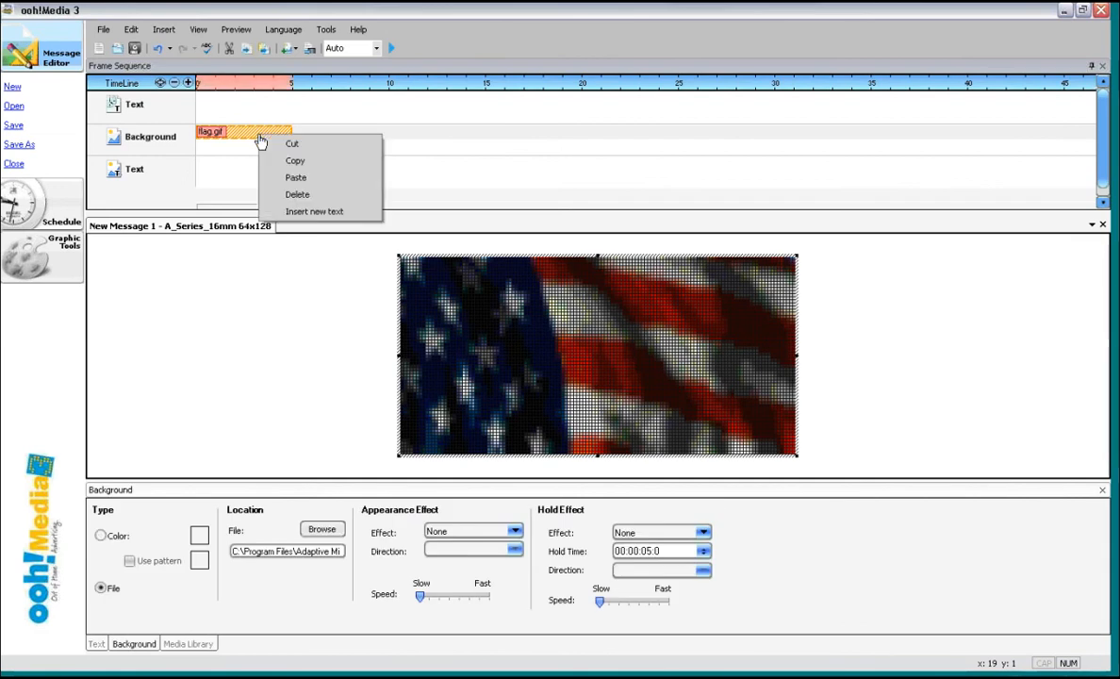
pyautogui.click(302, 200)
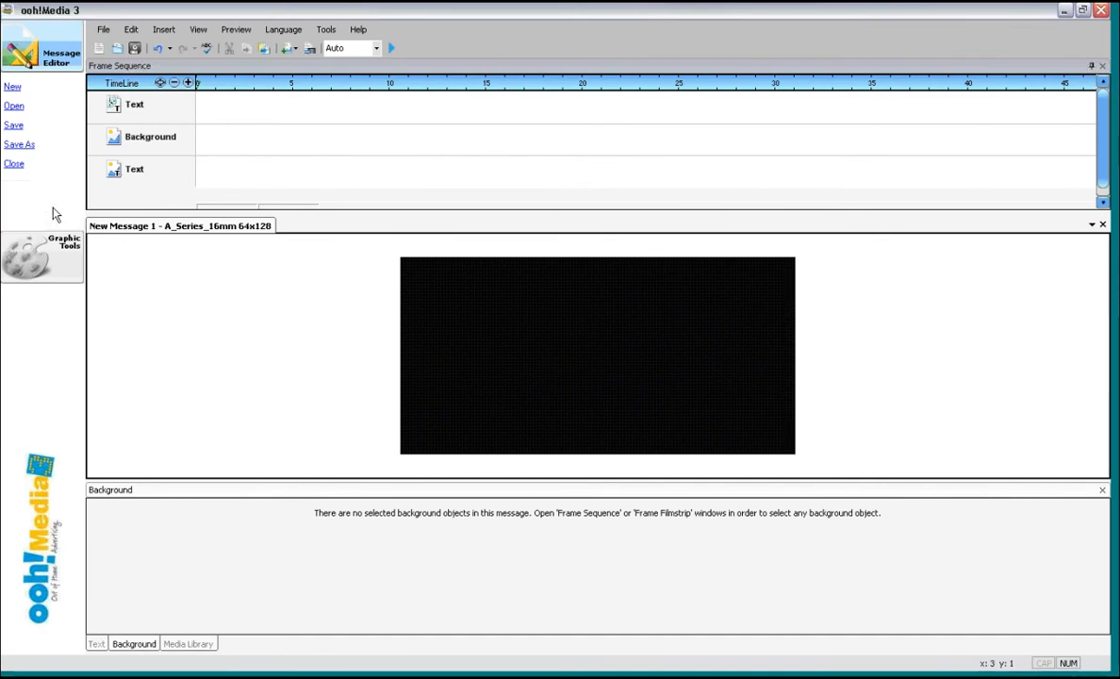
# Step: Switch to sign scheduling and select the Training Test Site sign in the display list
pyautogui.click(54, 215)
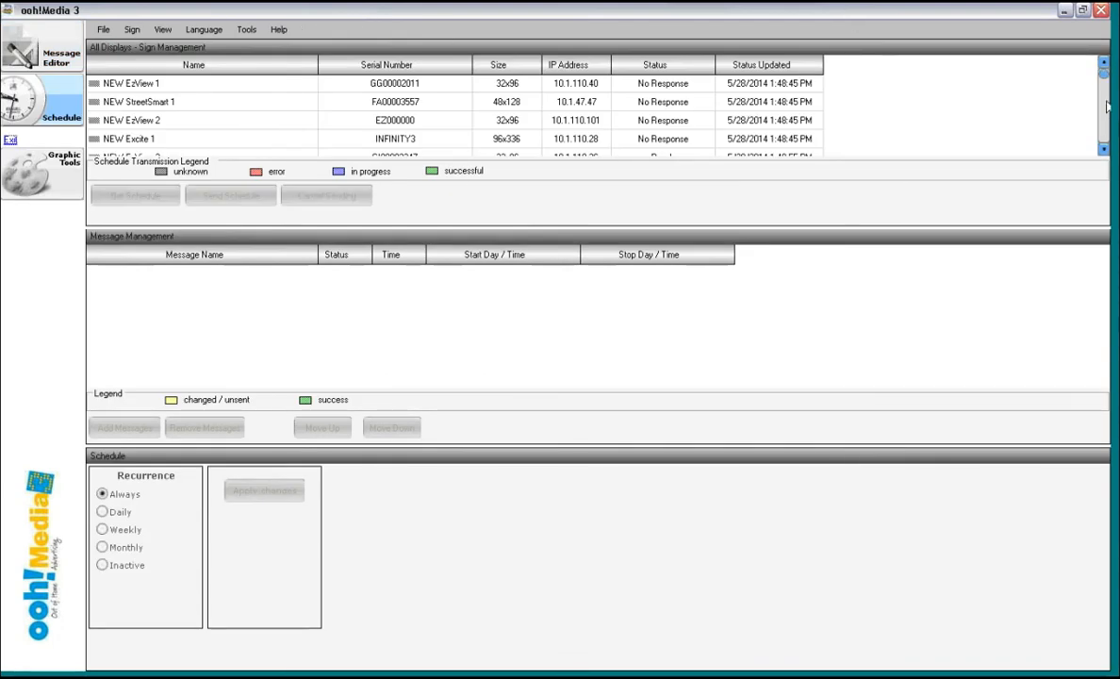
pyautogui.moveTo(1104, 83)
pyautogui.mouseDown()
pyautogui.moveTo(1106, 132)
pyautogui.moveTo(1105, 62)
pyautogui.mouseUp()
pyautogui.moveTo(1105, 78); pyautogui.dragTo(1105, 88)
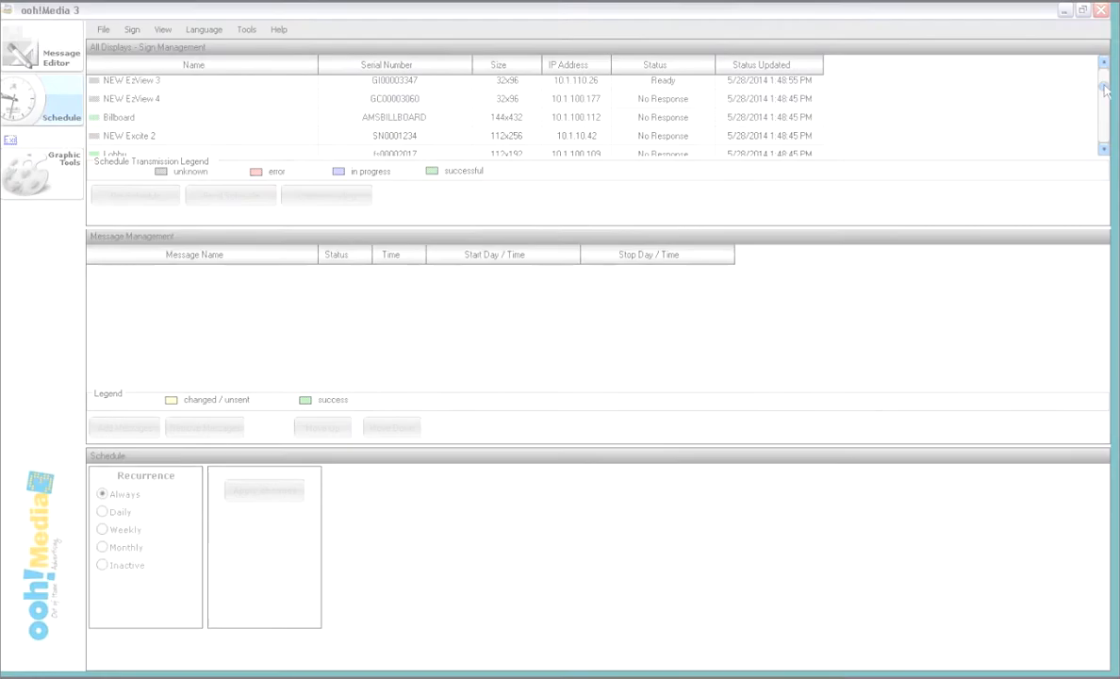
pyautogui.moveTo(1105, 87)
pyautogui.mouseDown()
pyautogui.moveTo(1105, 108)
pyautogui.moveTo(1105, 98)
pyautogui.mouseUp()
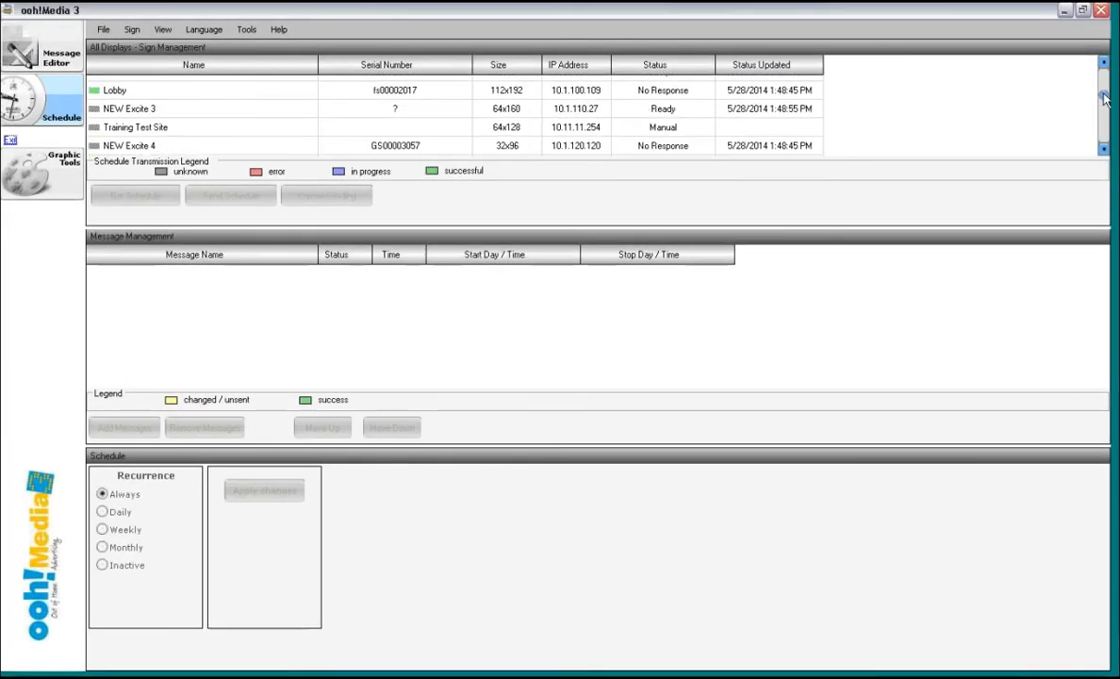
pyautogui.click(283, 131)
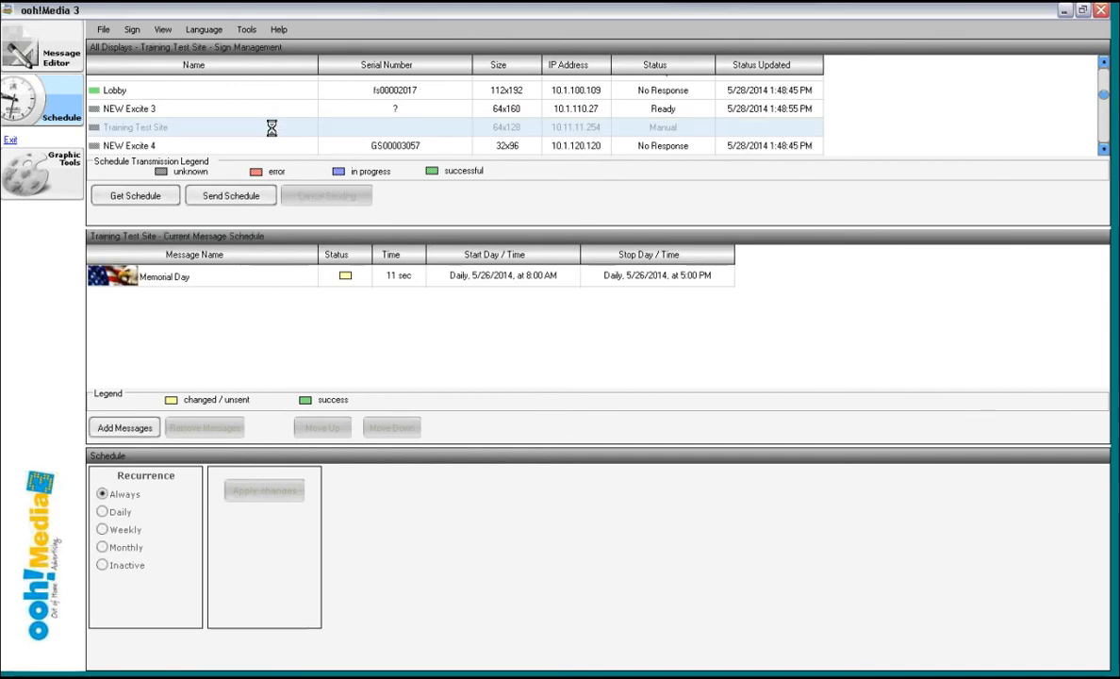
# Step: Remove the Memorial Day message from the Training Test Site schedule and add Mothers Day.ooh in its place
pyautogui.click(222, 278)
pyautogui.click(206, 427)
pyautogui.click(524, 370)
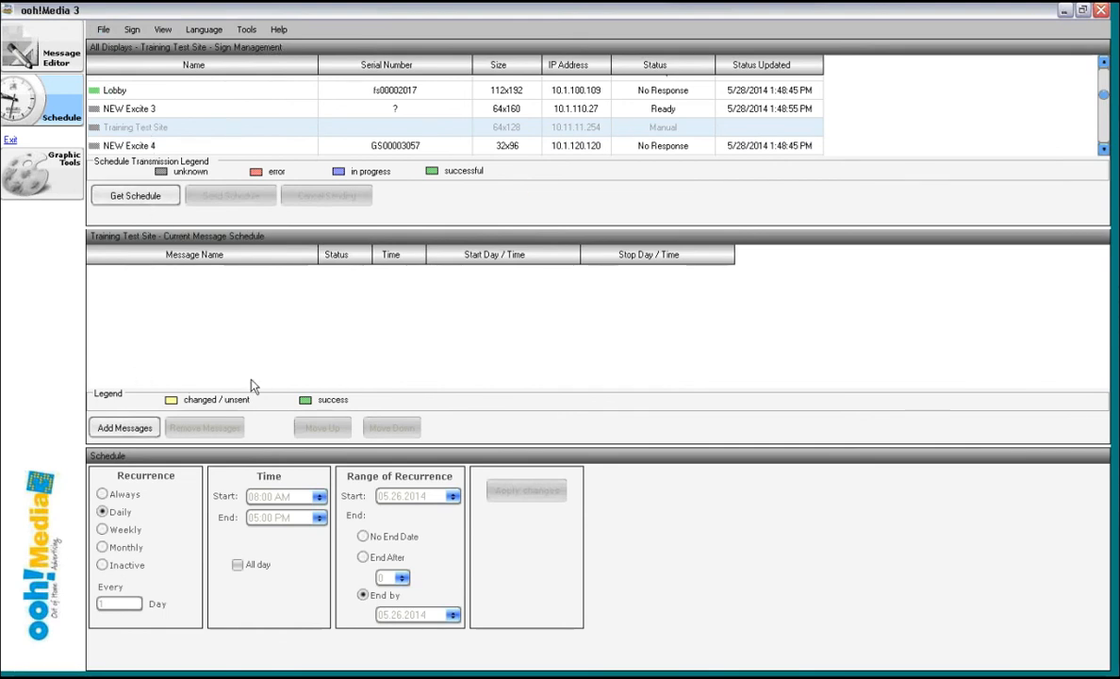
pyautogui.click(125, 427)
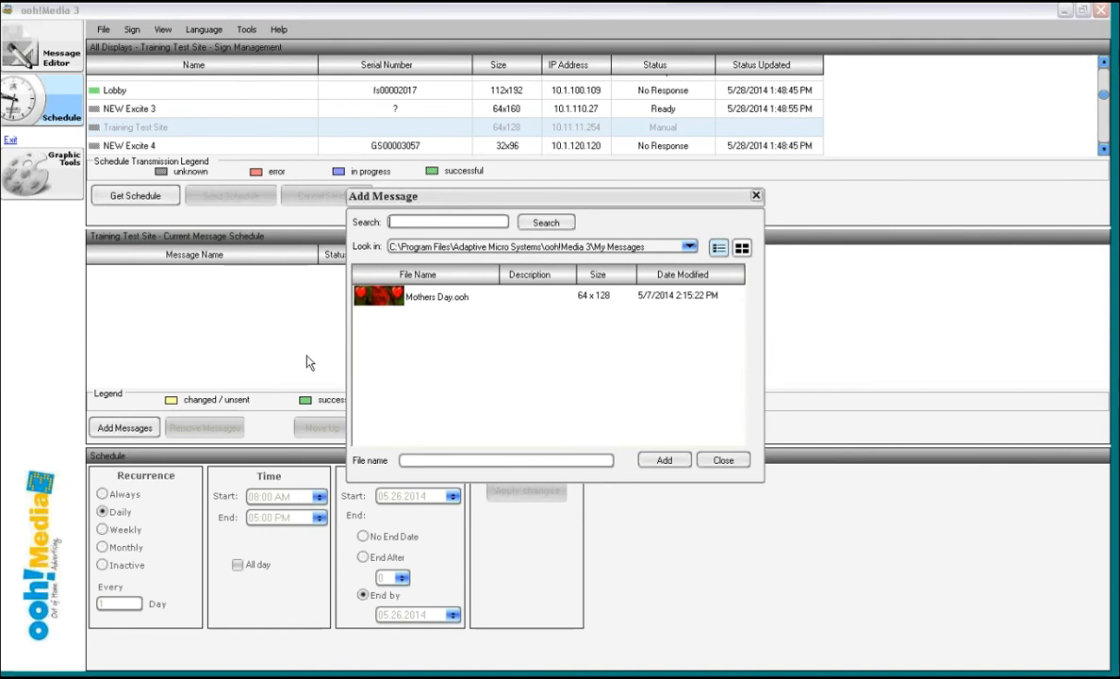
pyautogui.click(431, 300)
pyautogui.click(679, 462)
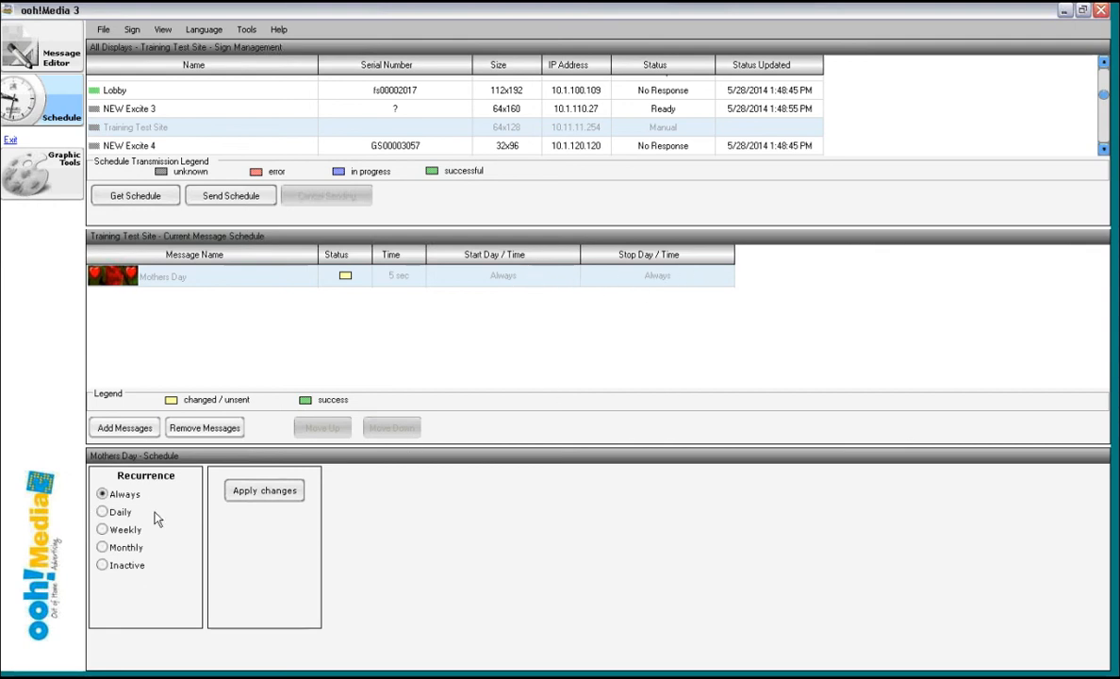
# Step: Try daily recurrence for the Mothers Day message and switch it to weekly on Sunday, Tuesday, Thursday and Saturday
pyautogui.click(116, 512)
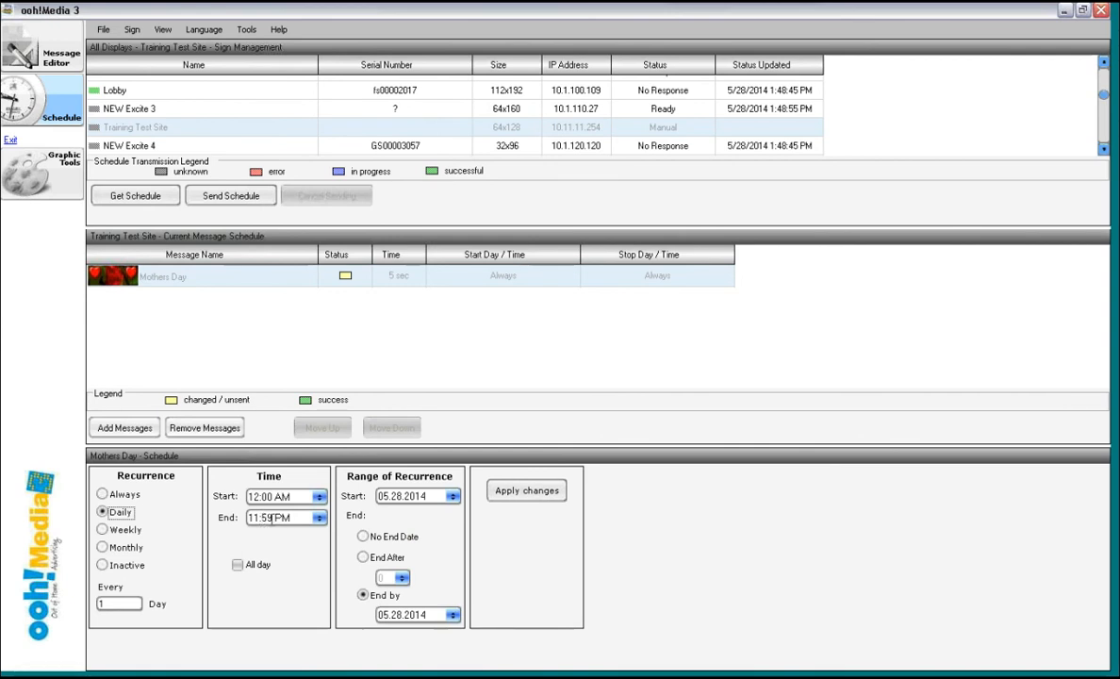
pyautogui.click(402, 614)
pyautogui.click(103, 530)
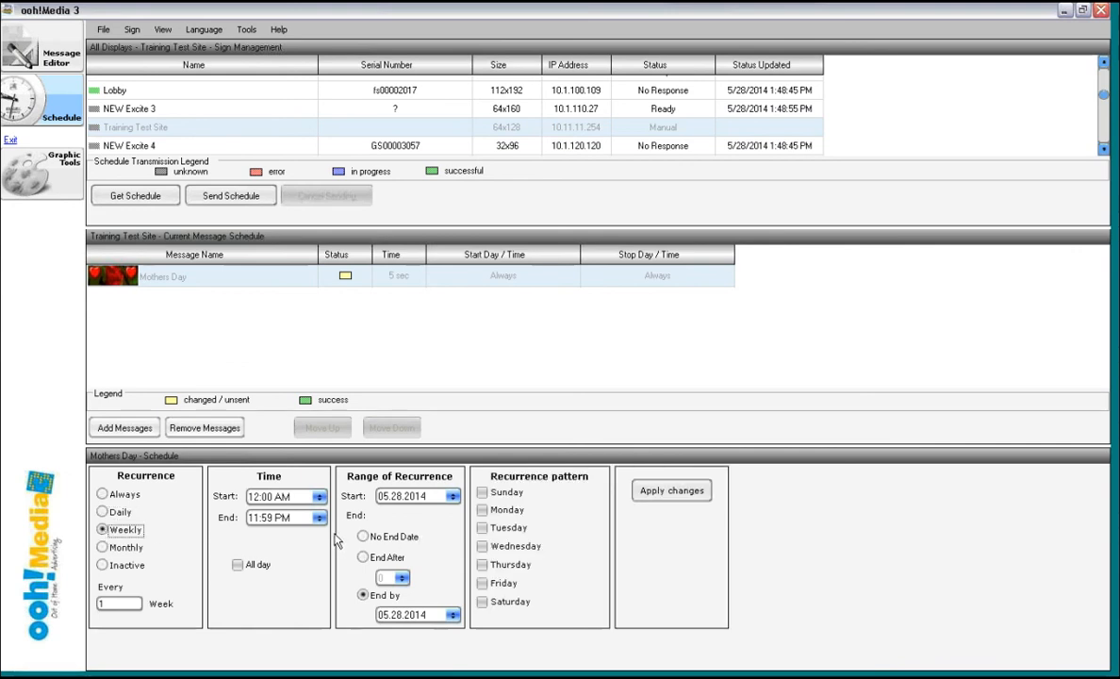
pyautogui.click(481, 492)
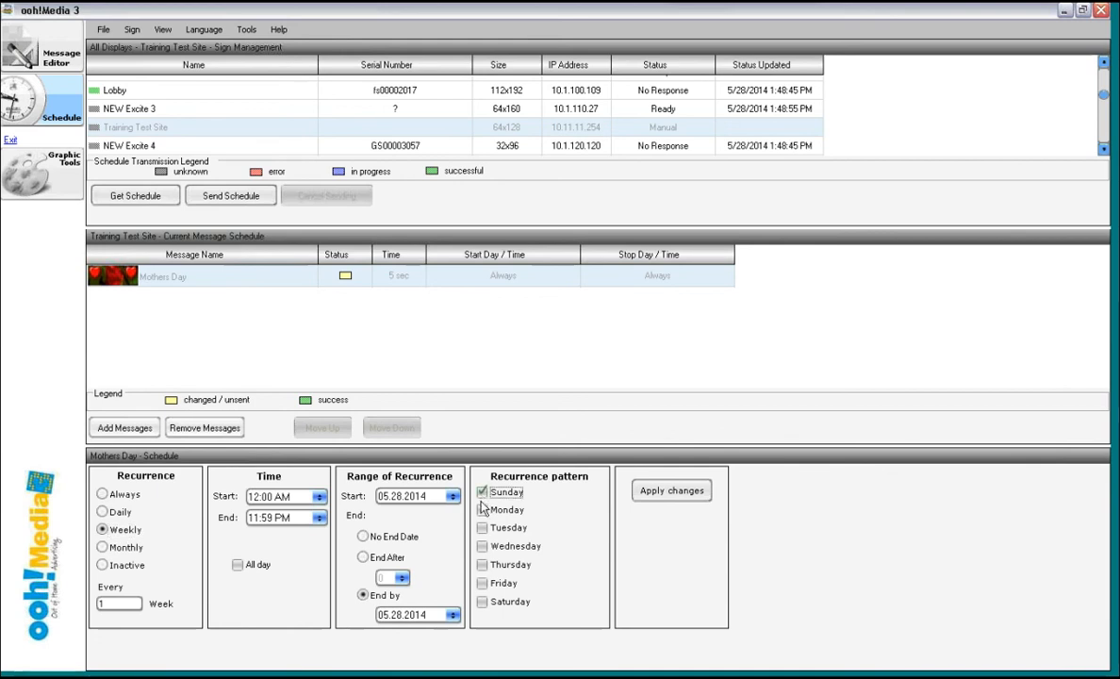
pyautogui.click(481, 528)
pyautogui.click(482, 566)
pyautogui.click(482, 601)
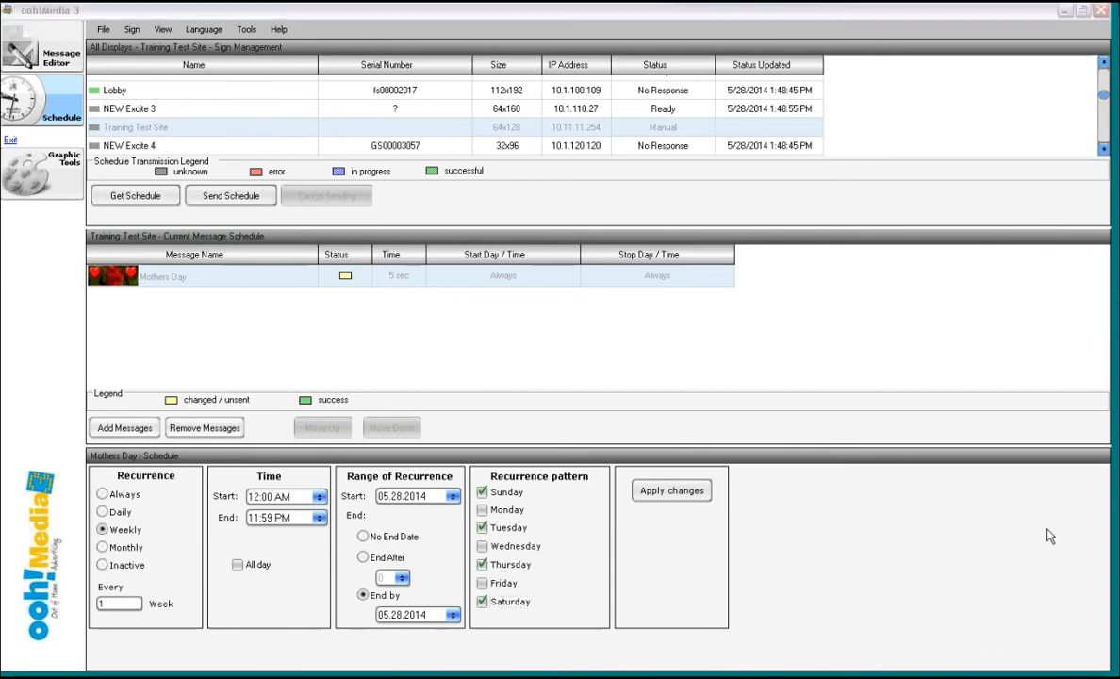
# Step: Replace the weekly recurrence days with Monday, Tuesday and Wednesday
pyautogui.click(482, 491)
pyautogui.click(481, 527)
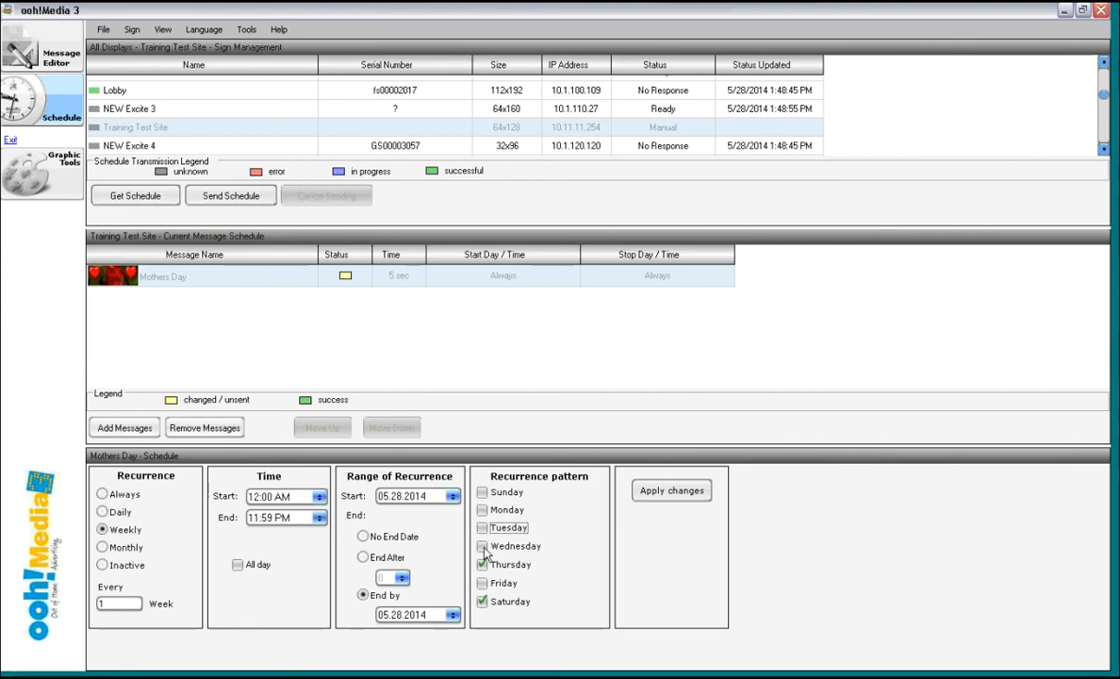
pyautogui.click(482, 564)
pyautogui.click(482, 601)
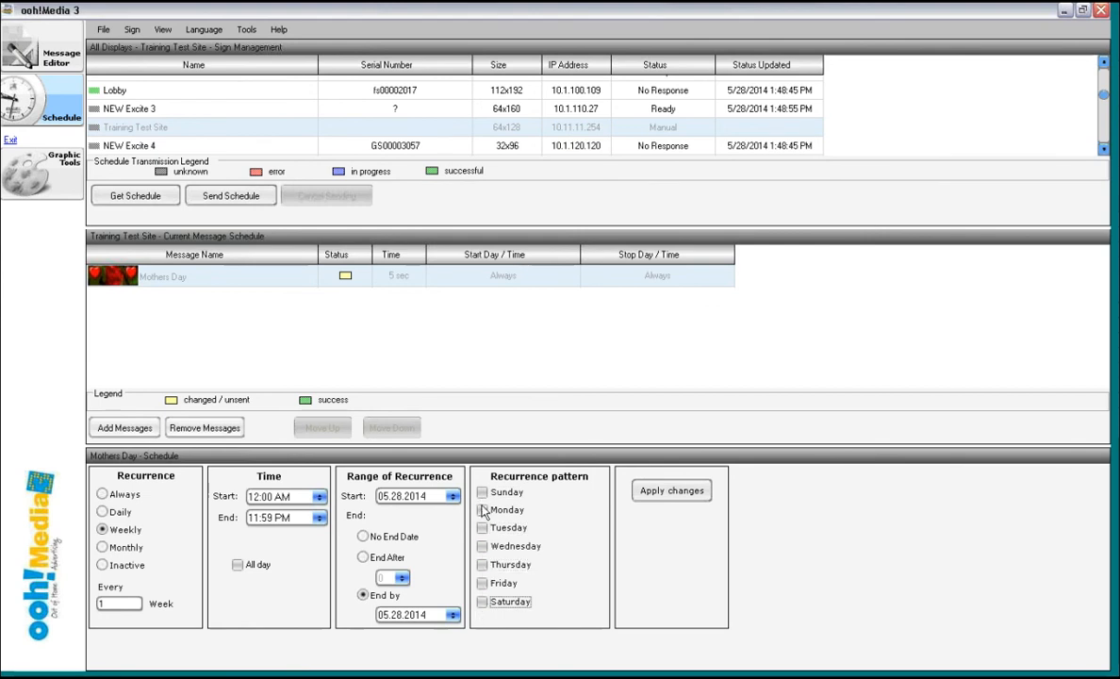
pyautogui.click(482, 509)
pyautogui.click(482, 527)
pyautogui.click(482, 545)
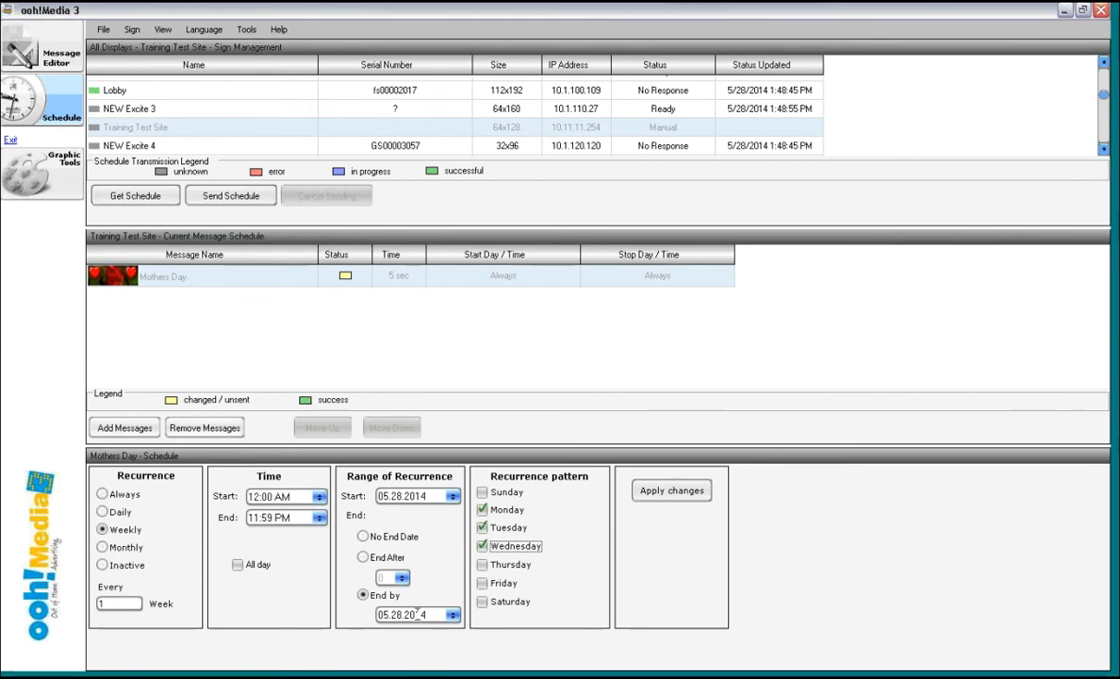
# Step: Replace Monday, Tuesday and Wednesday with Friday as the weekly recurrence day for the Mothers Day message
pyautogui.click(483, 527)
pyautogui.click(482, 546)
pyautogui.click(482, 510)
pyautogui.click(487, 586)
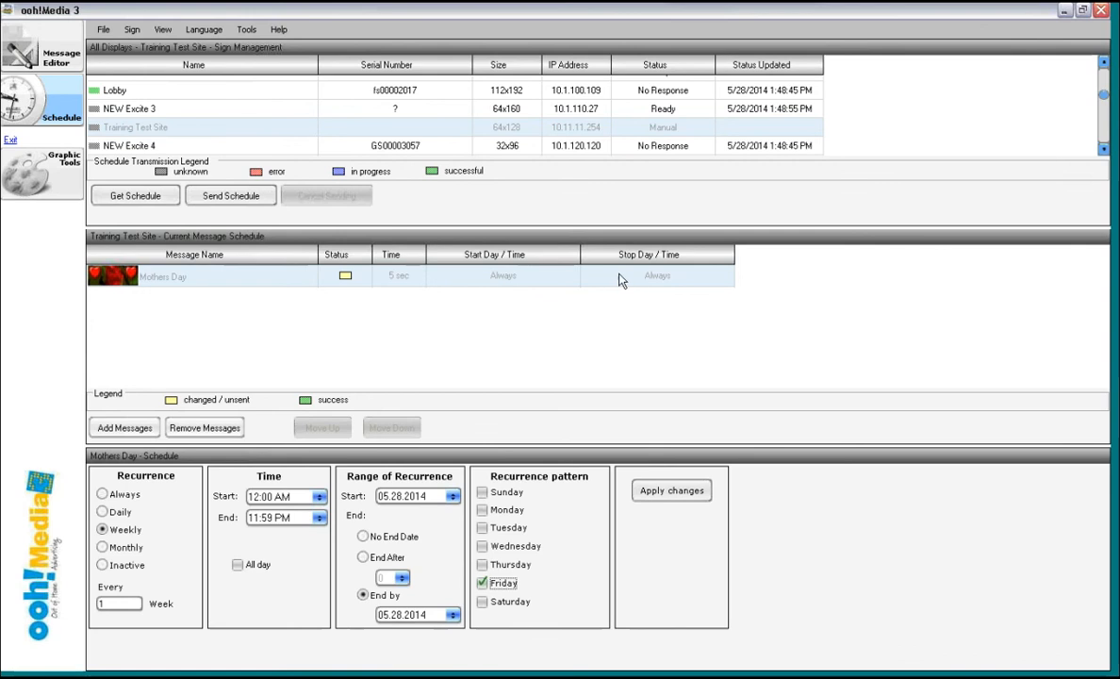
# Step: Set the weekly schedule to run from 06:00 AM to 04:59 PM with no end date and apply it
pyautogui.click(255, 497)
pyautogui.click(250, 518)
pyautogui.write('4')
pyautogui.click(363, 536)
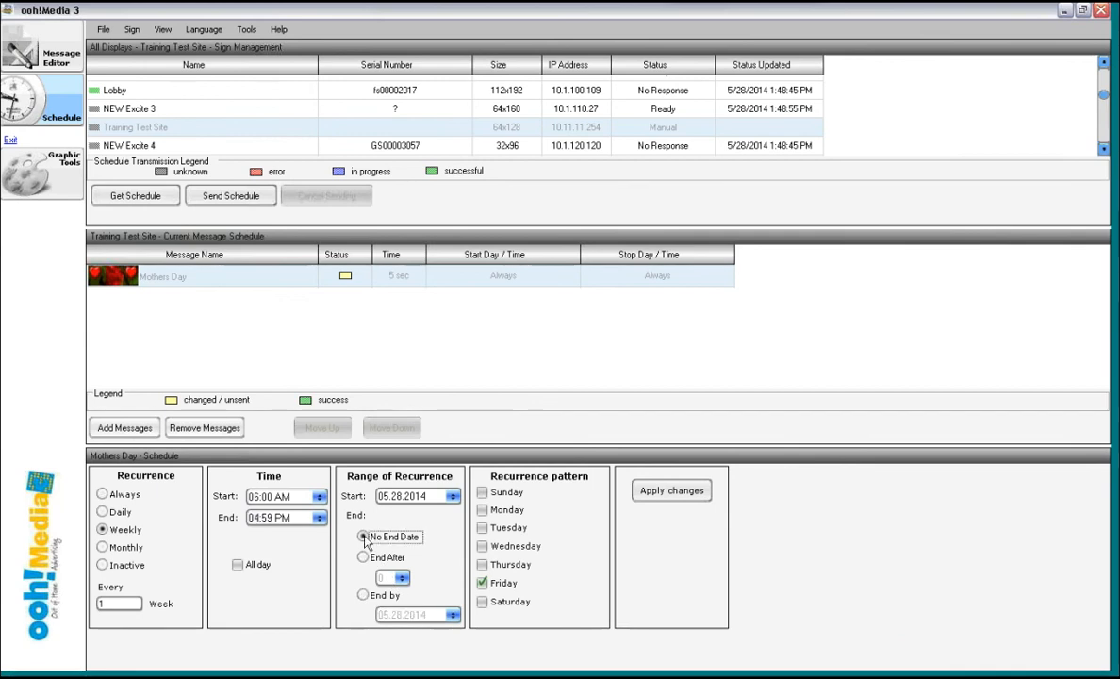
pyautogui.click(366, 597)
pyautogui.click(363, 538)
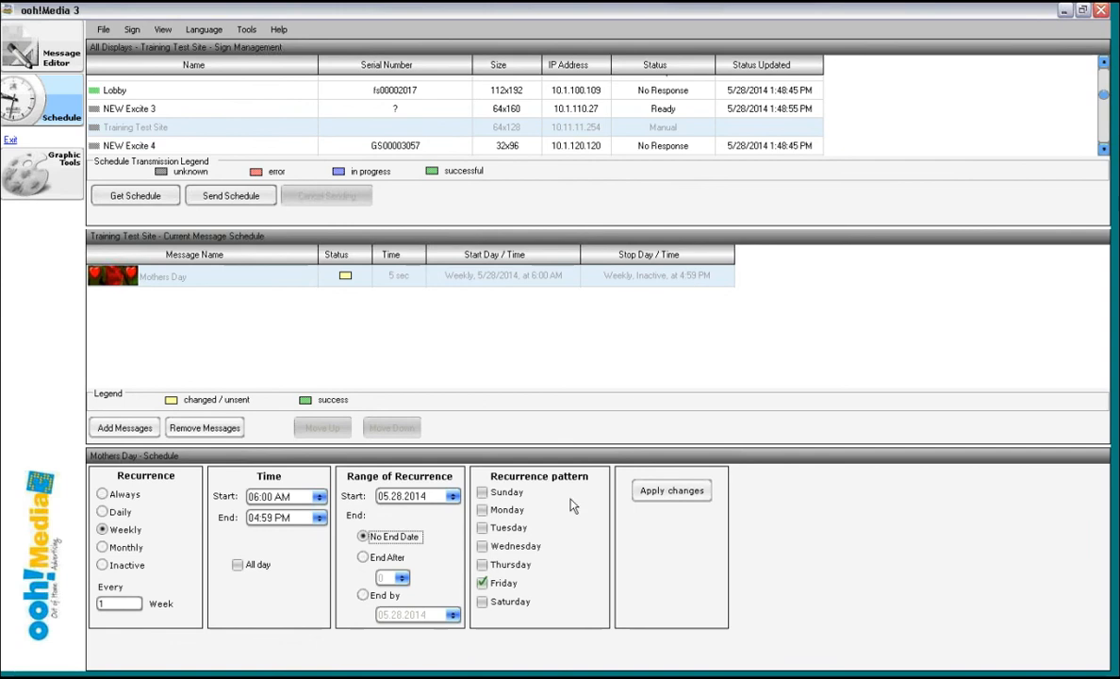
# Step: Clear Friday, return the Mothers Day message's recurrence to Always and apply the change
pyautogui.click(482, 583)
pyautogui.click(103, 494)
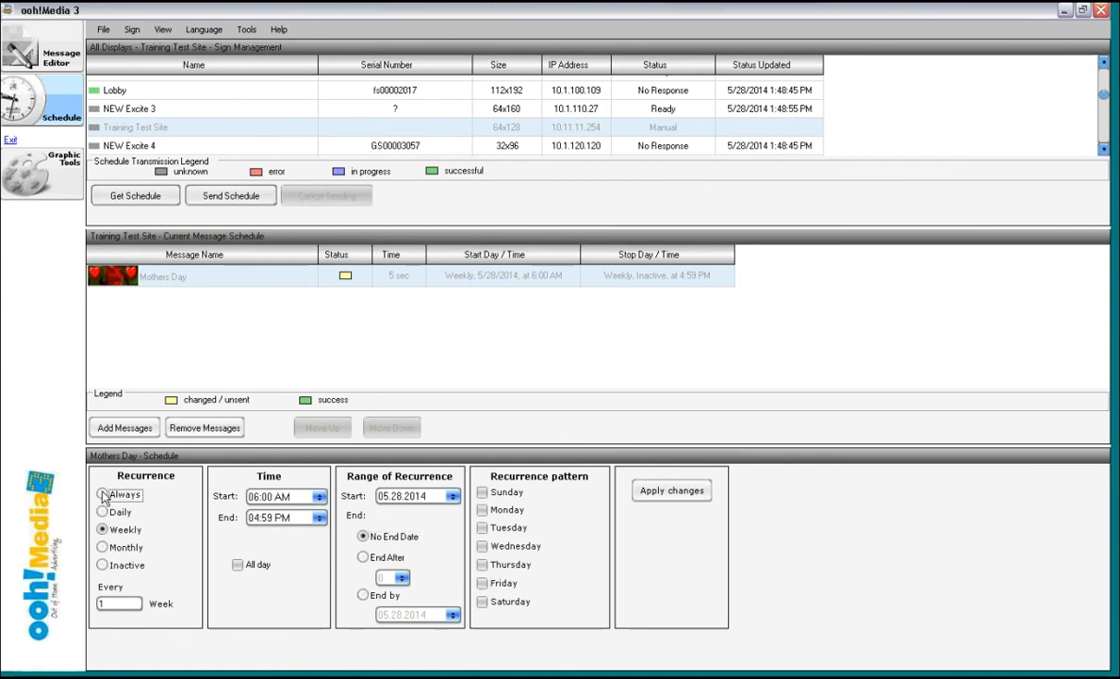
pyautogui.click(279, 491)
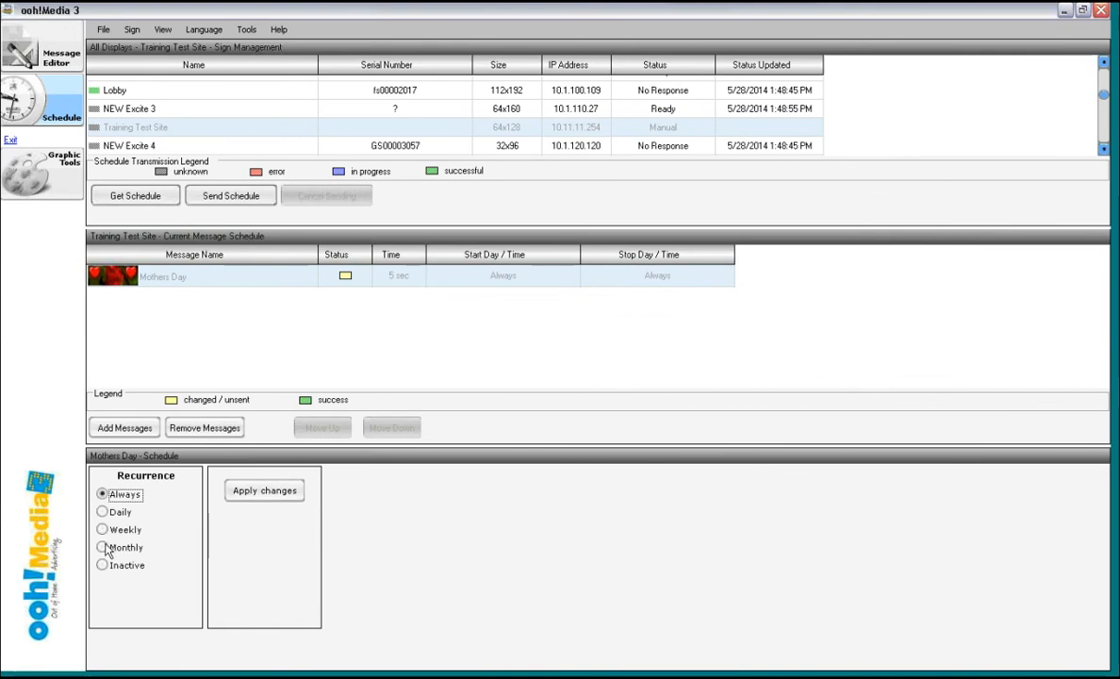
# Step: Set the Mothers Day message to monthly recurrence from 06:00 AM to 04:59 PM with no end date
pyautogui.click(104, 548)
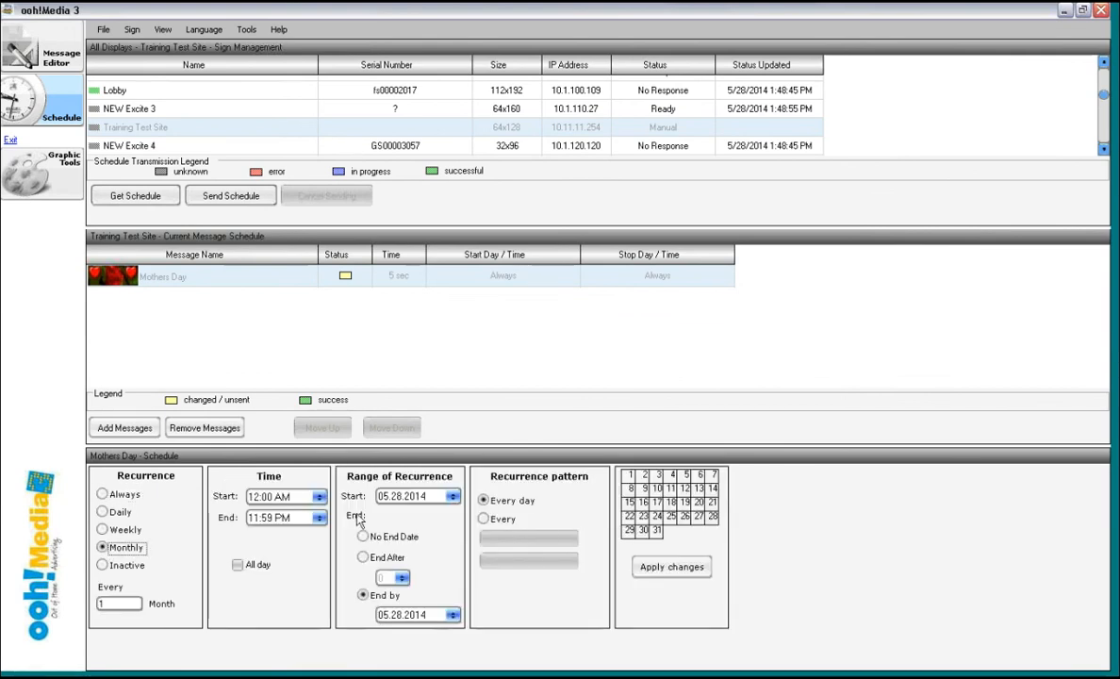
pyautogui.click(253, 497)
pyautogui.write('6')
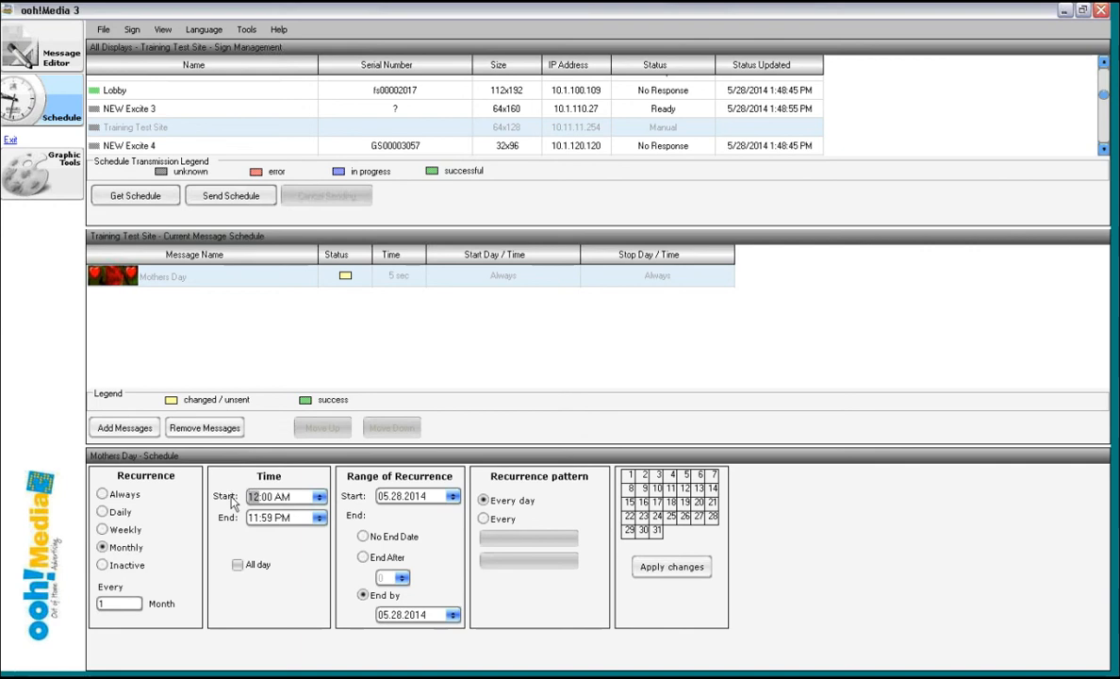
pyautogui.click(255, 517)
pyautogui.write('4')
pyautogui.click(363, 536)
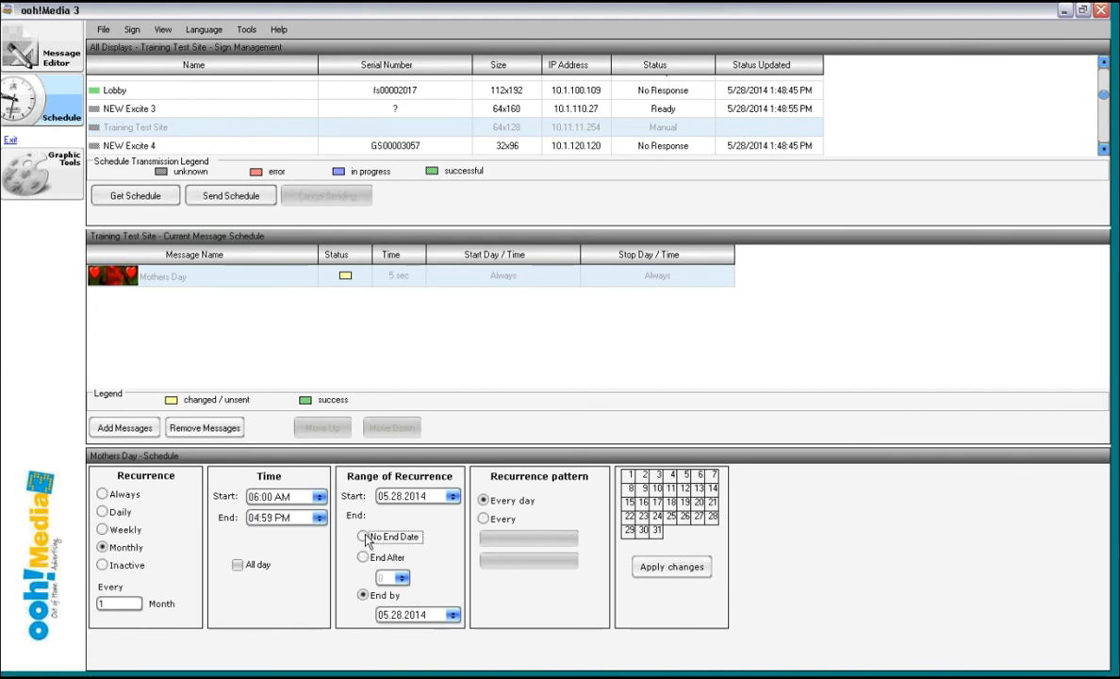
# Step: Try days 3, 18 and 20 in turn as the monthly recurrence date and clear the selection
pyautogui.click(659, 475)
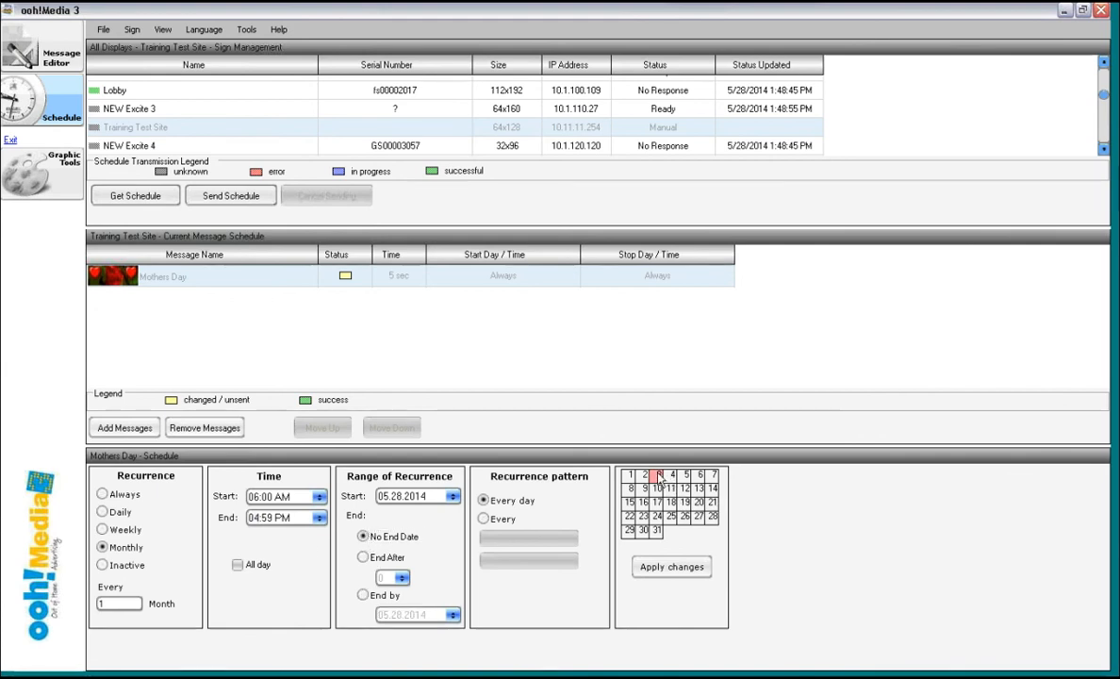
pyautogui.click(670, 504)
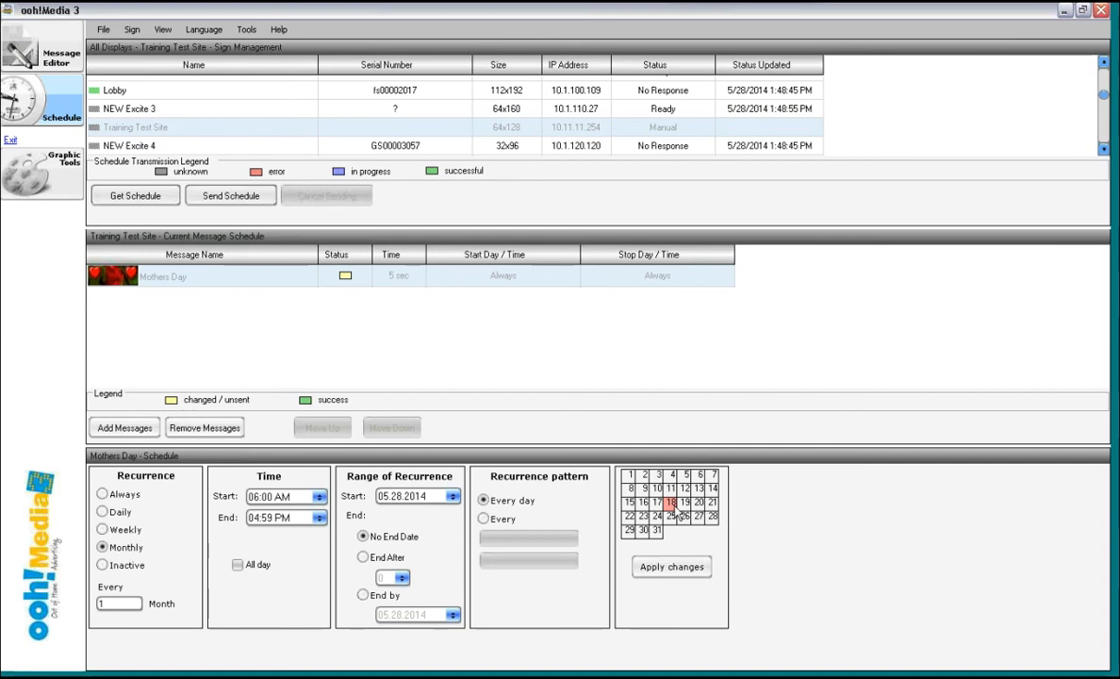
pyautogui.click(698, 503)
pyautogui.click(699, 503)
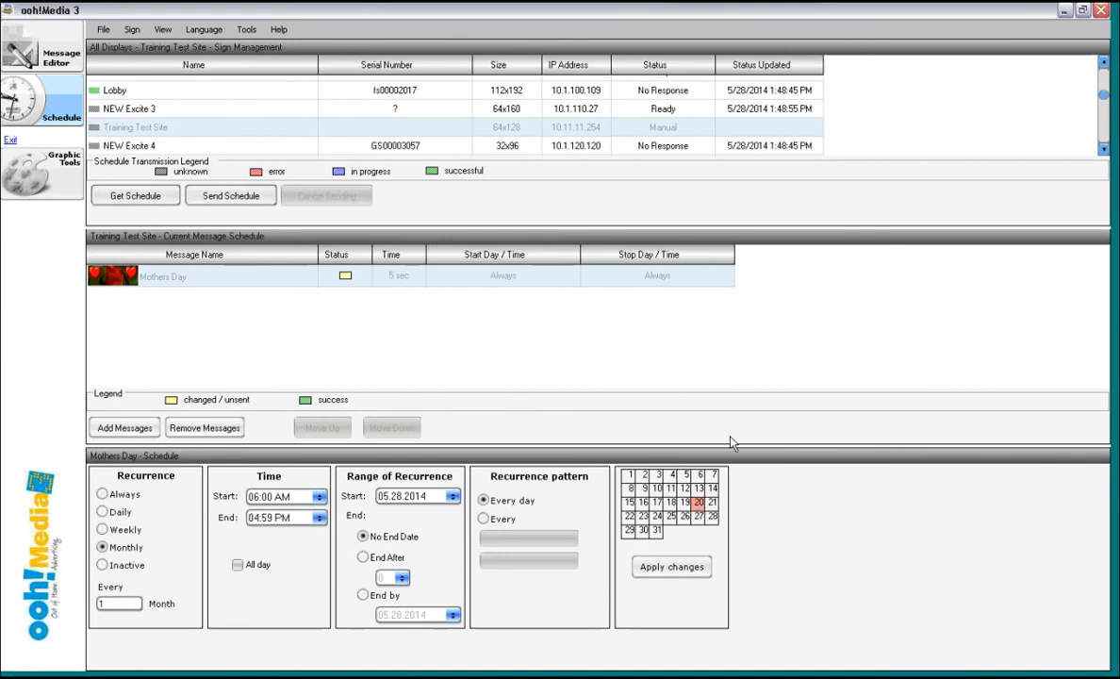
pyautogui.click(698, 501)
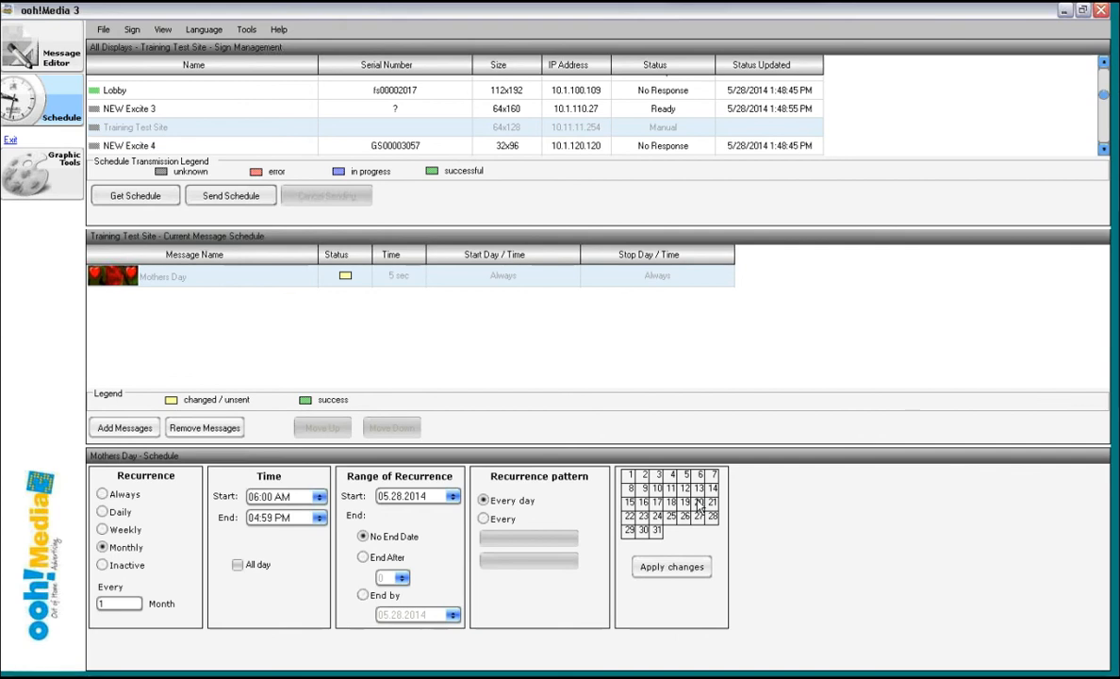